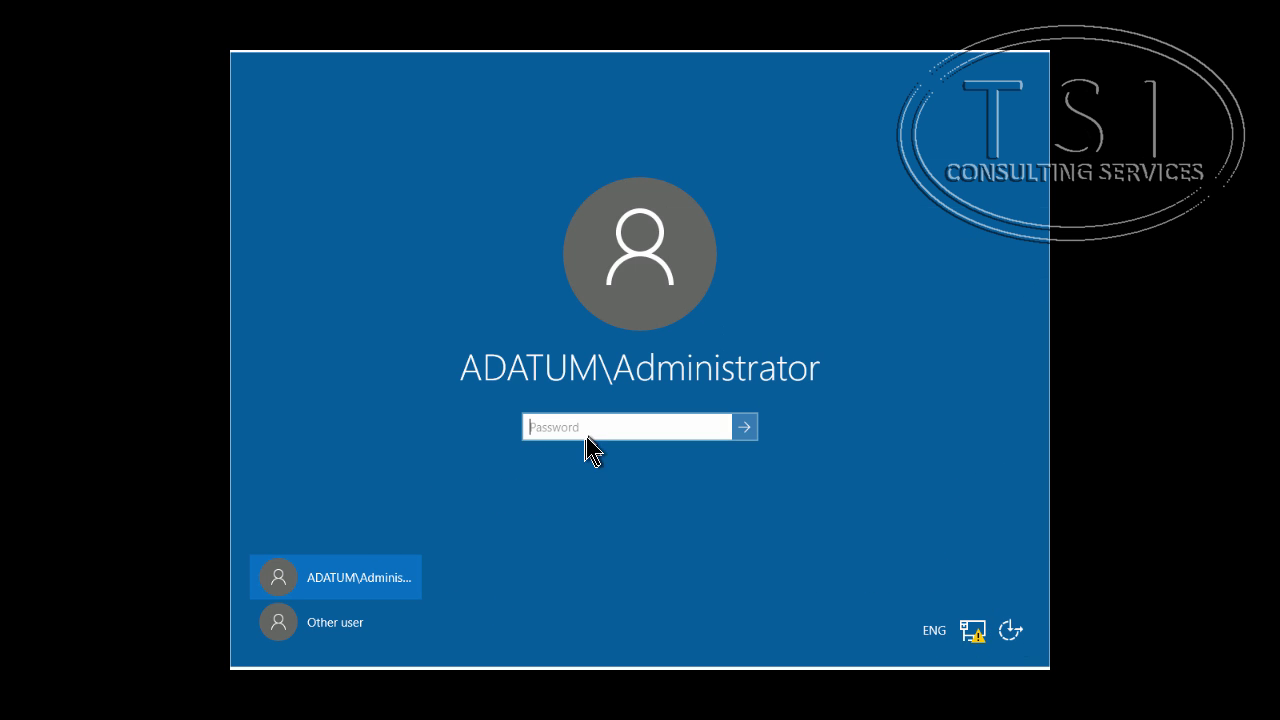
Step: Sign in to LON-SVR3 as the domain administrator using the Administrator password
text(Pa)
key(Return)
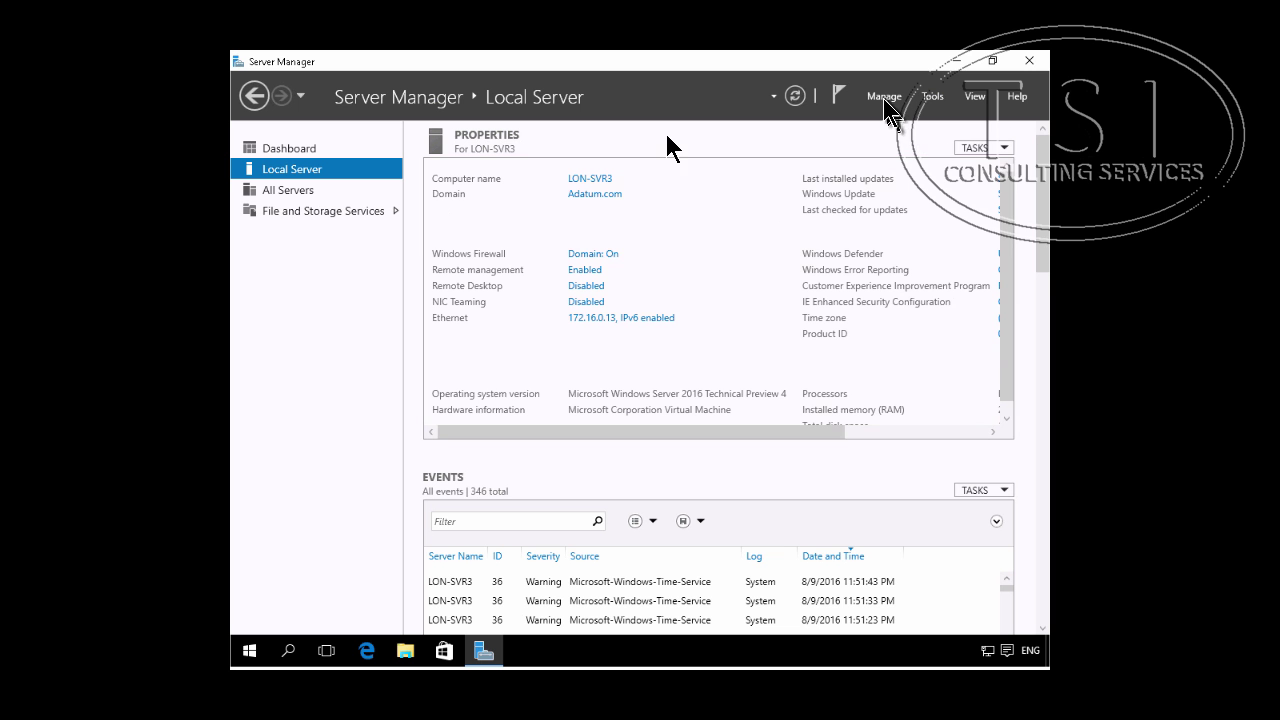
Step: Start a role-based installation on this server and select the Remote Access role
click(884, 96)
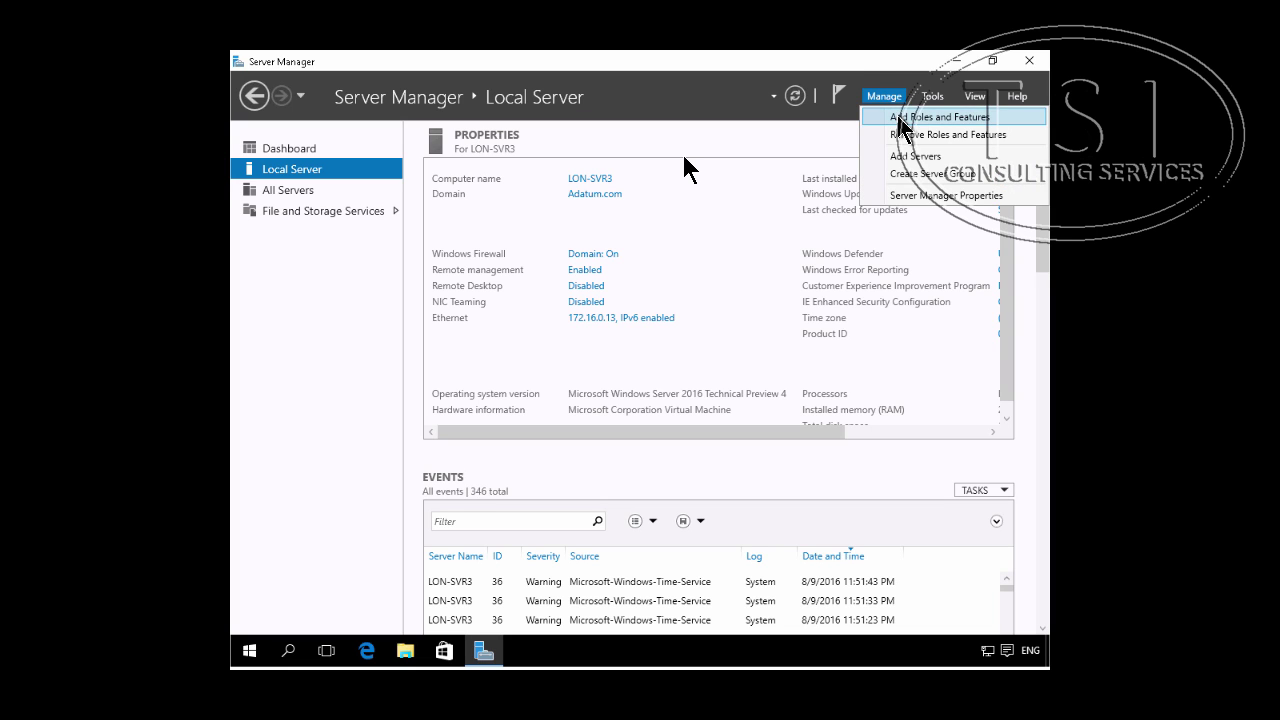
click(905, 117)
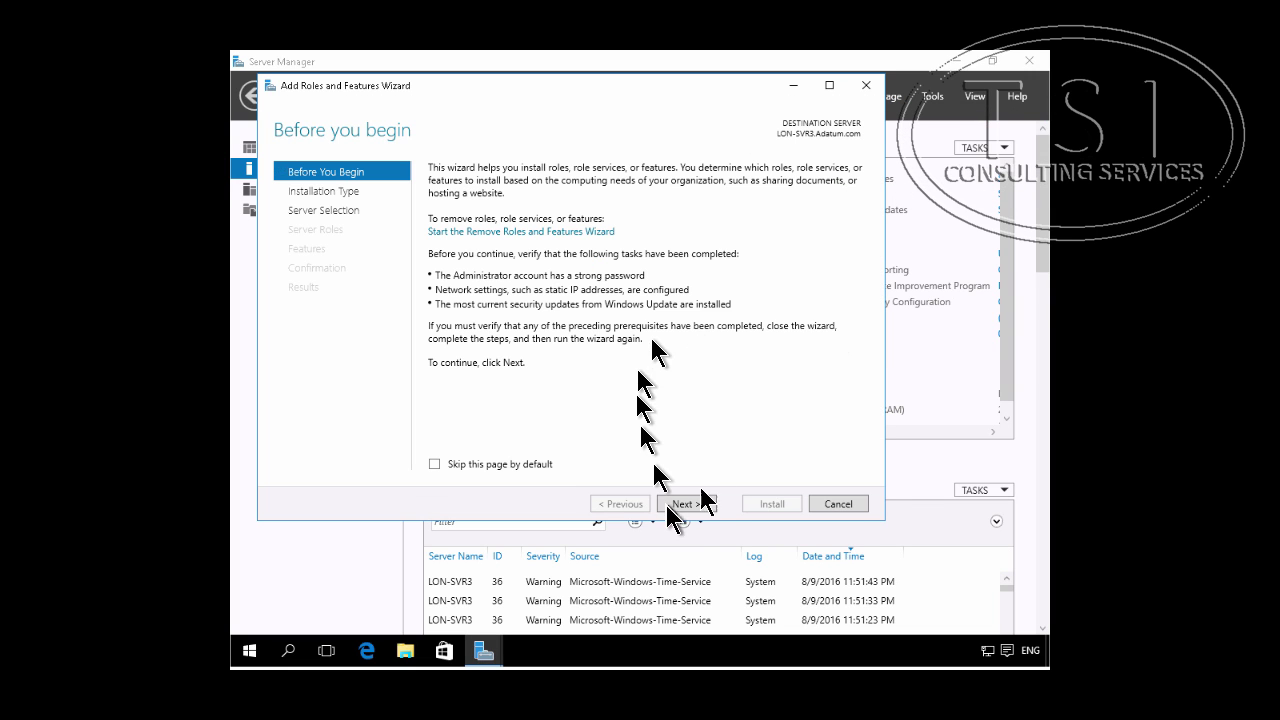
click(686, 504)
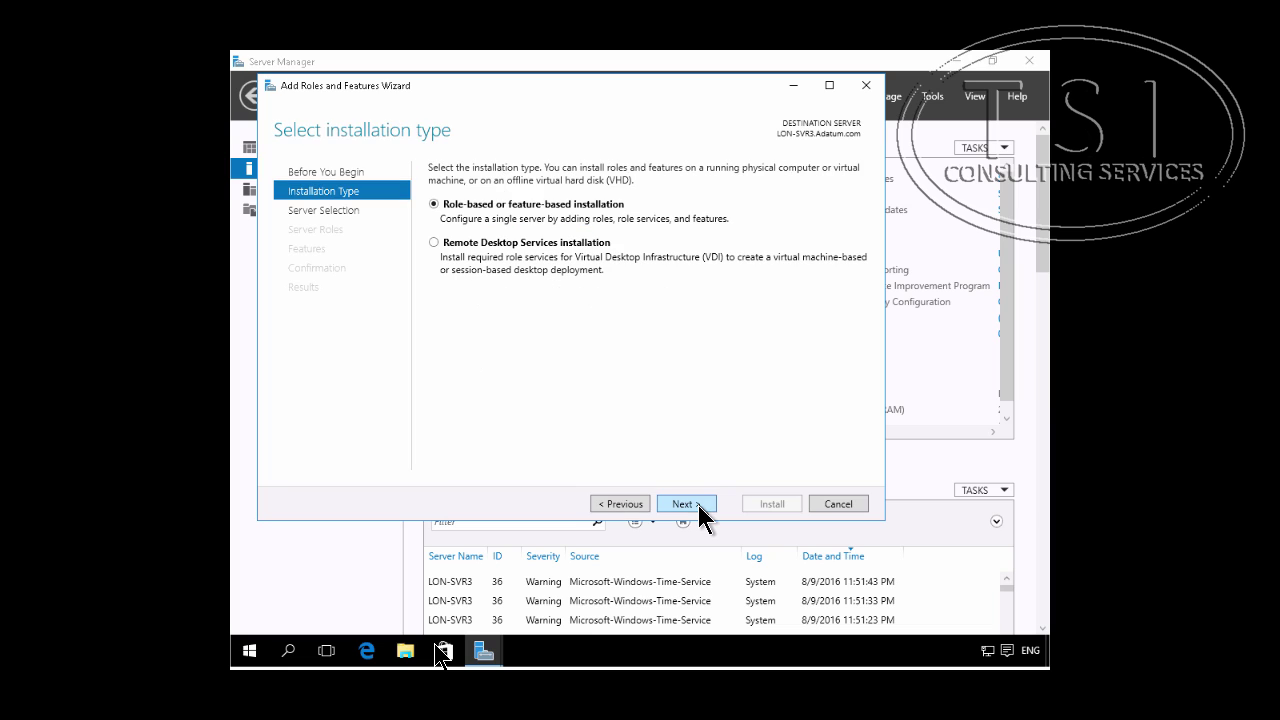
click(686, 504)
click(699, 507)
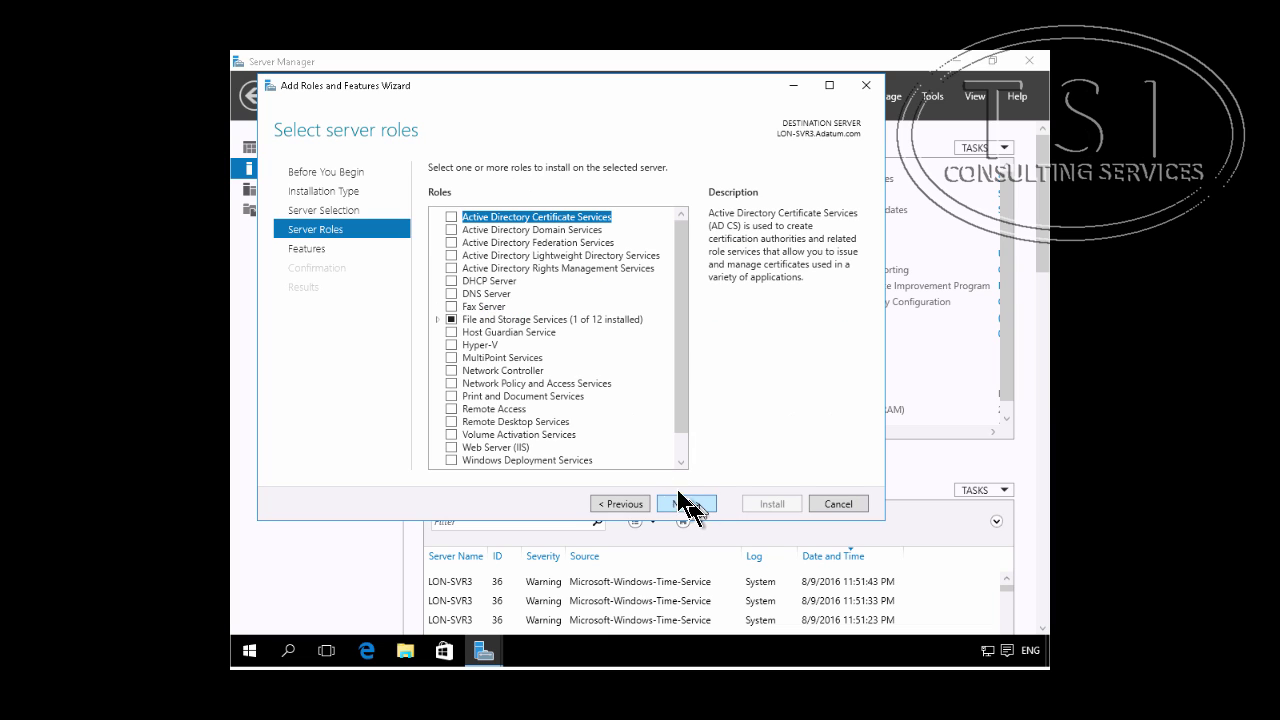
click(448, 410)
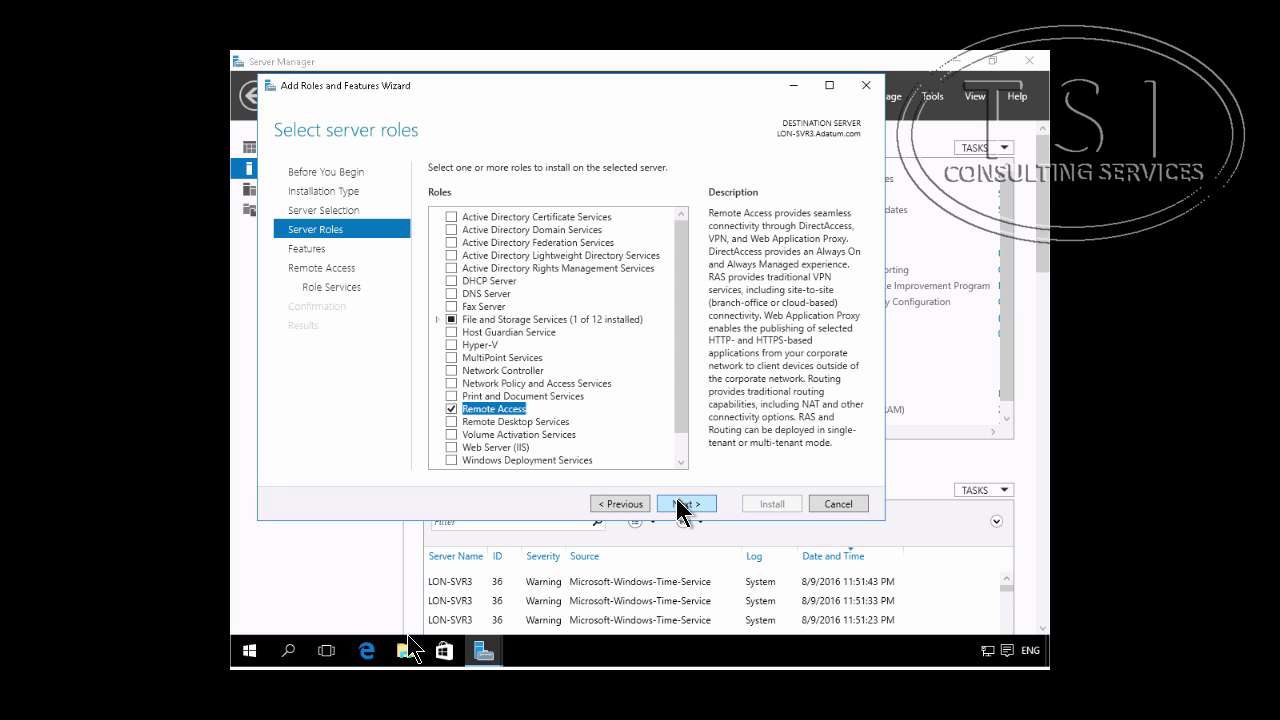
Step: Select the Web Application Proxy role service with its required management tools
click(680, 505)
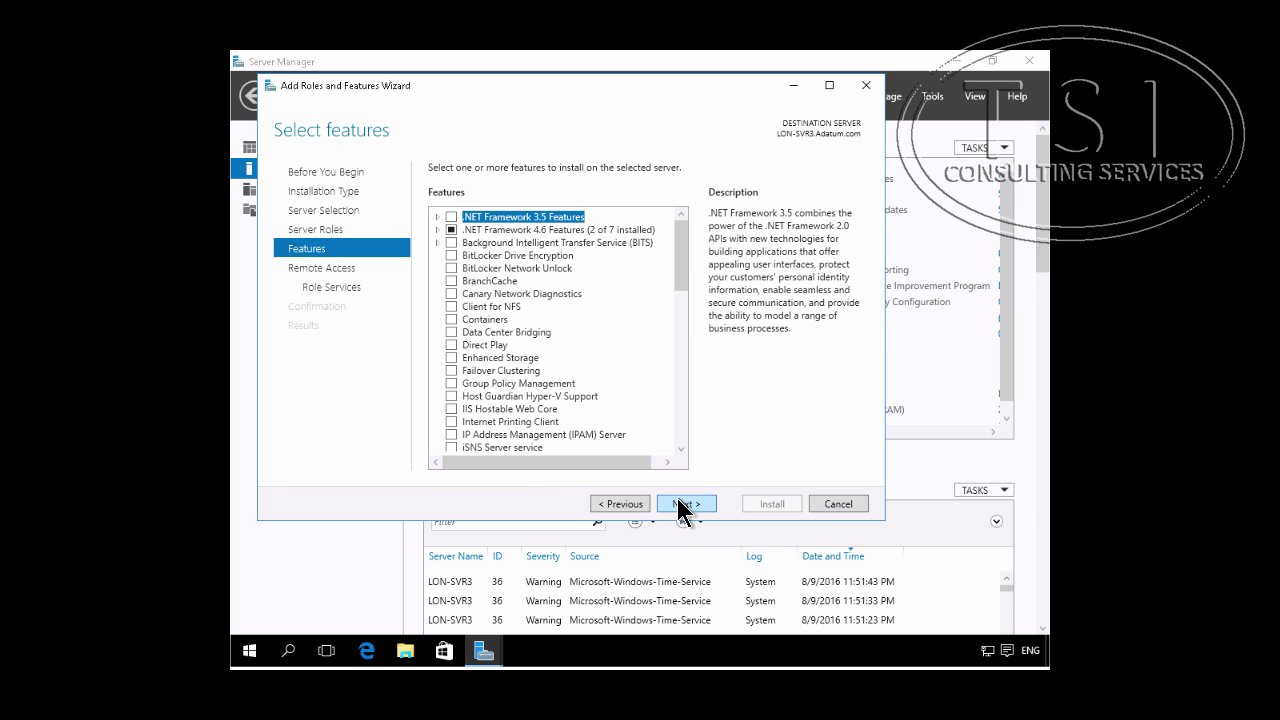
click(680, 505)
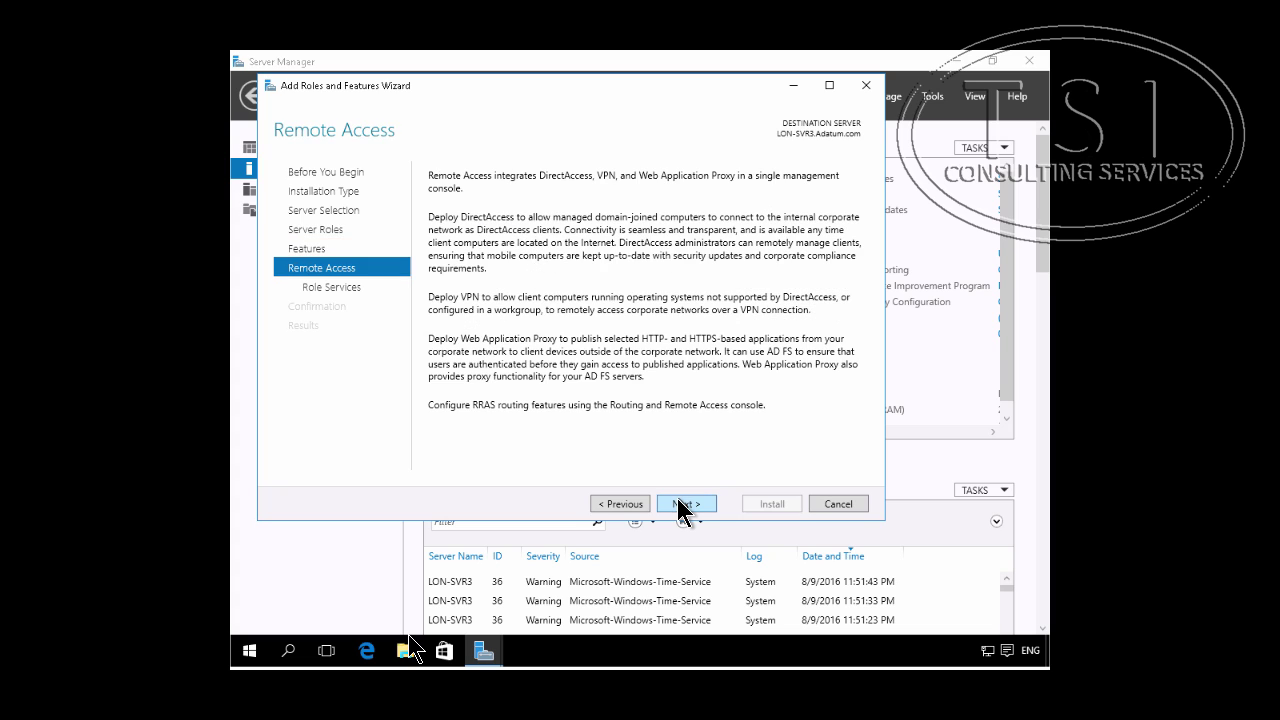
click(680, 505)
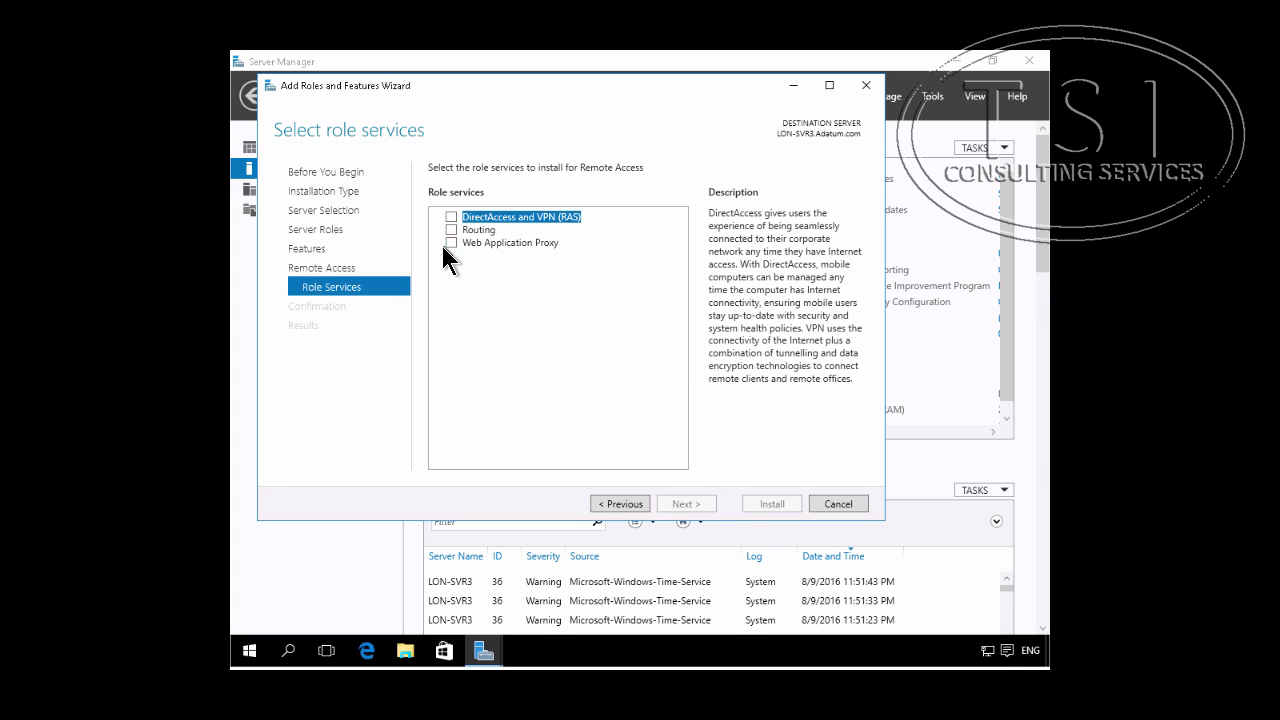
click(451, 243)
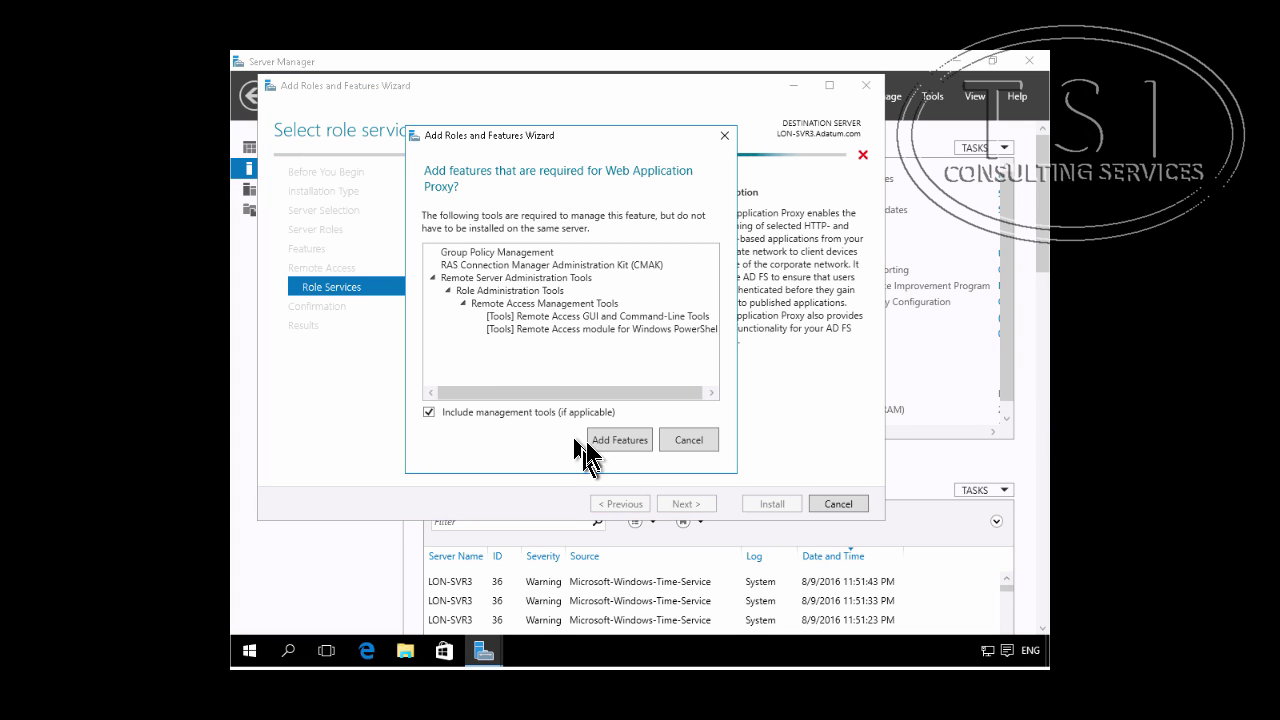
click(606, 440)
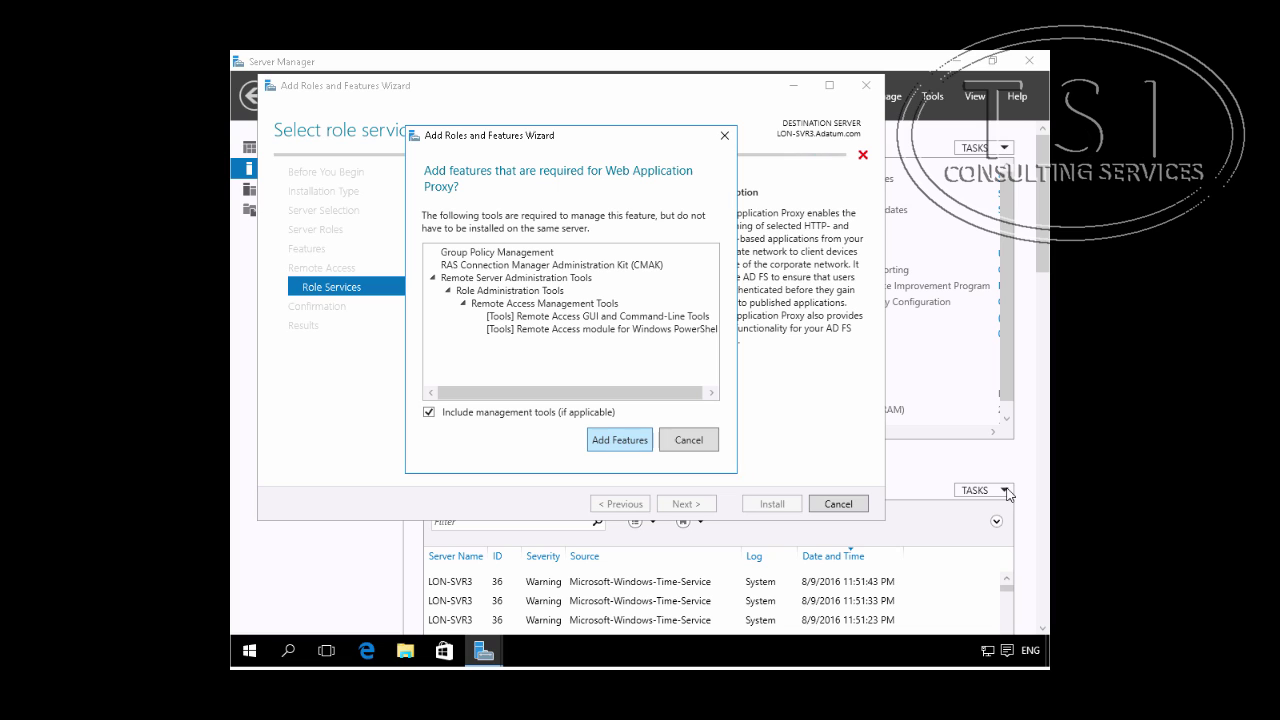
click(615, 443)
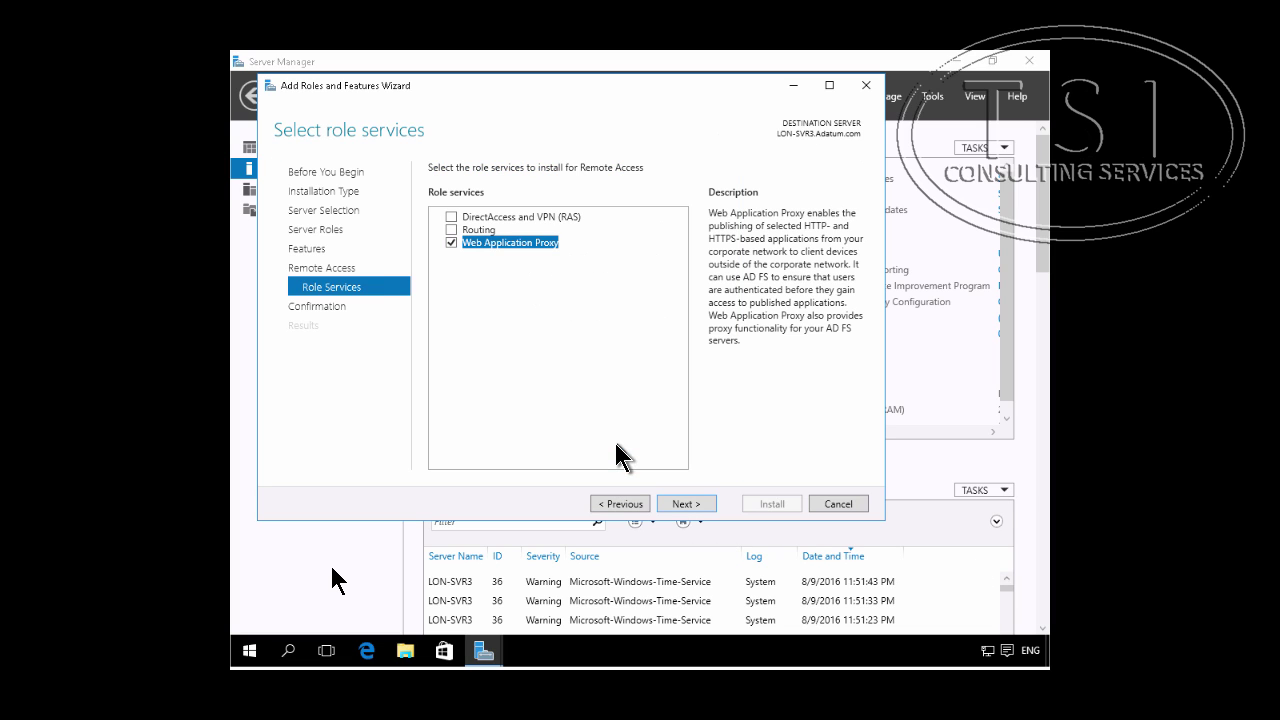
click(674, 507)
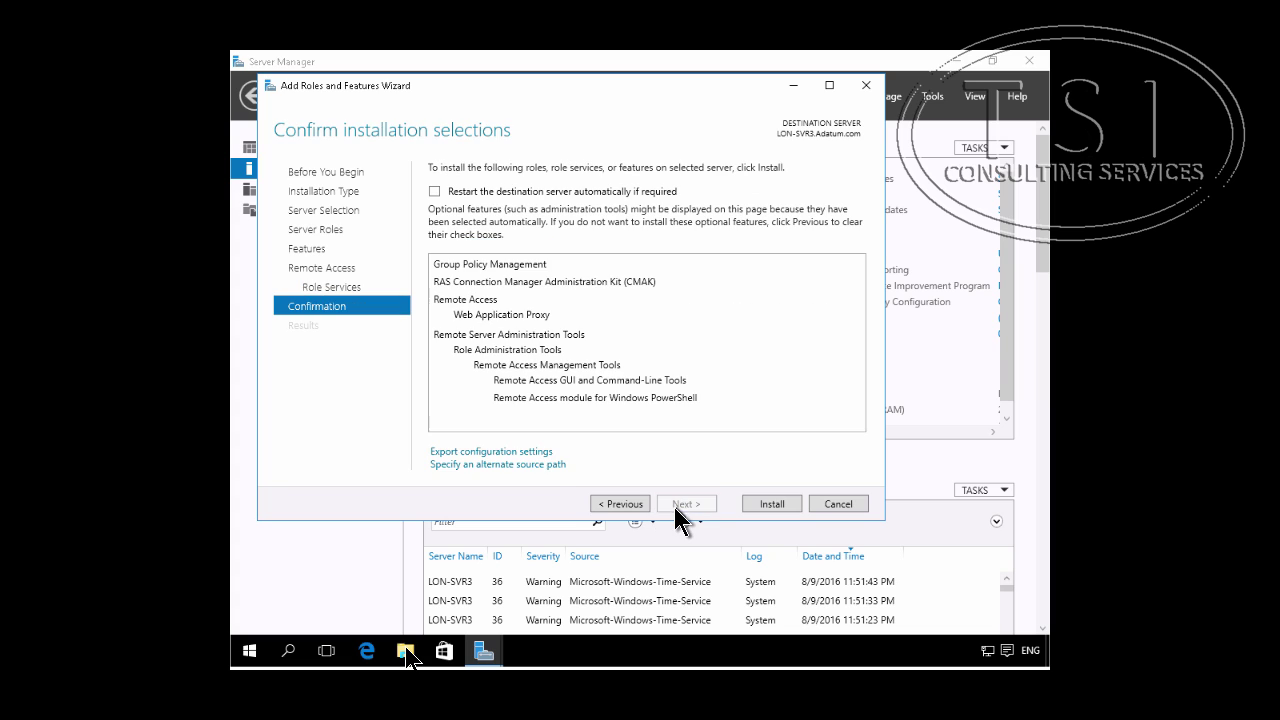
Step: Install Web Application Proxy, then close the AD FS Management console
click(776, 506)
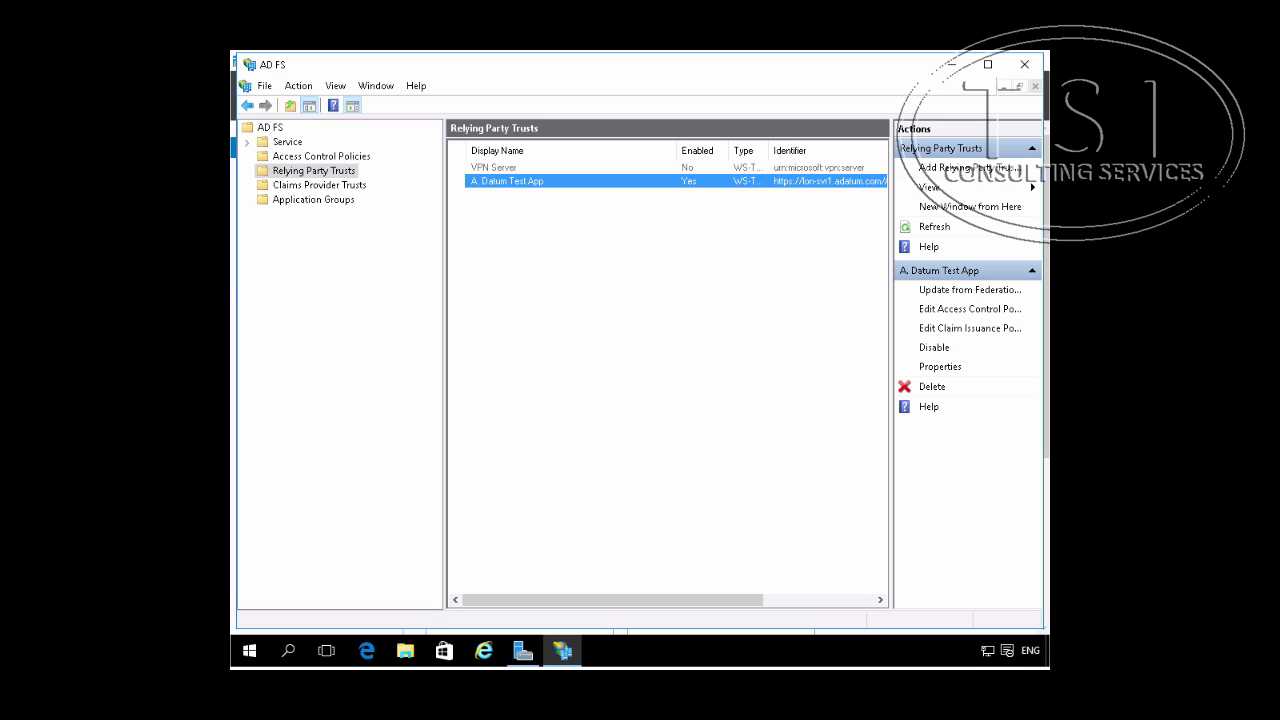
click(1030, 64)
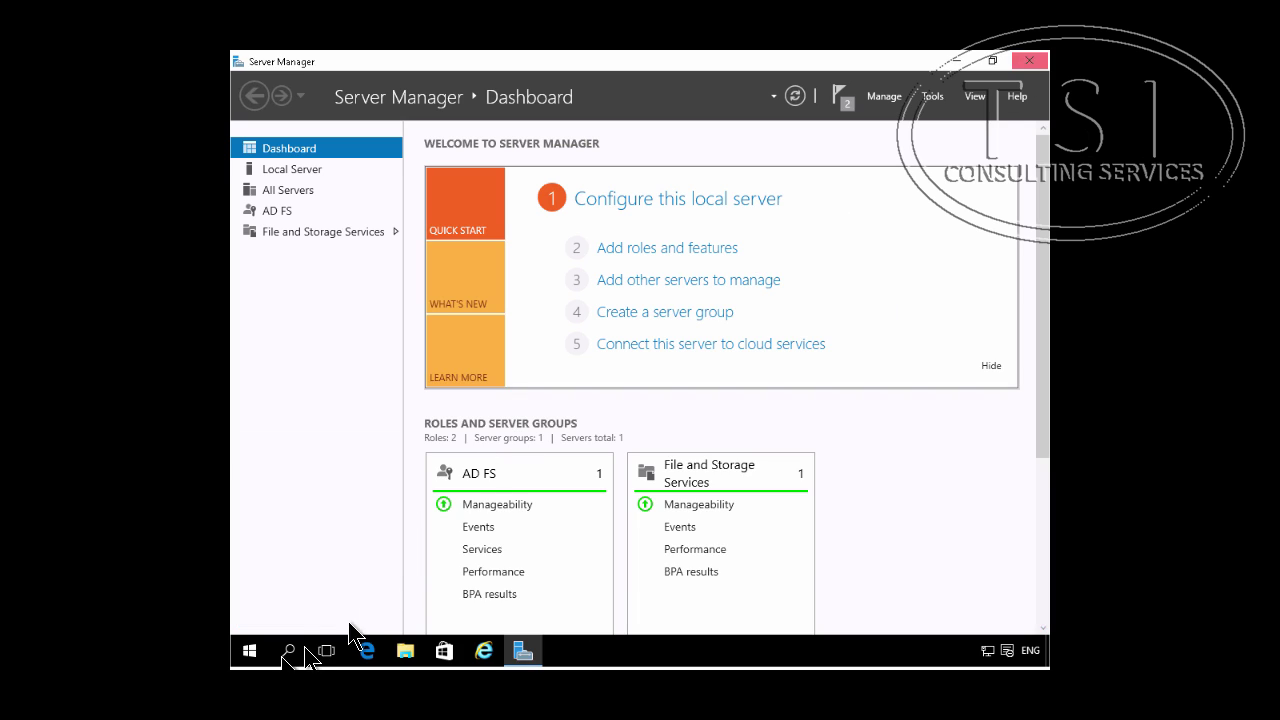
Step: Launch a blank Microsoft Management Console with mmc from the Run prompt
click(250, 652)
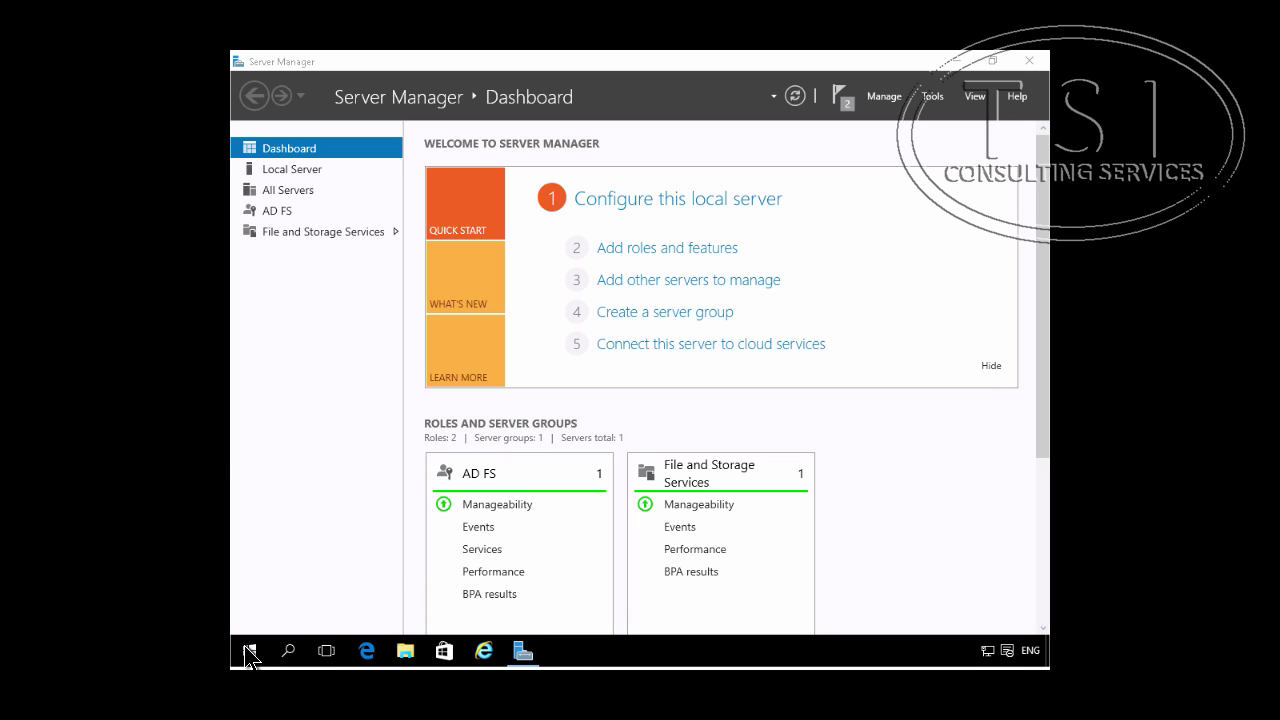
right_click(249, 652)
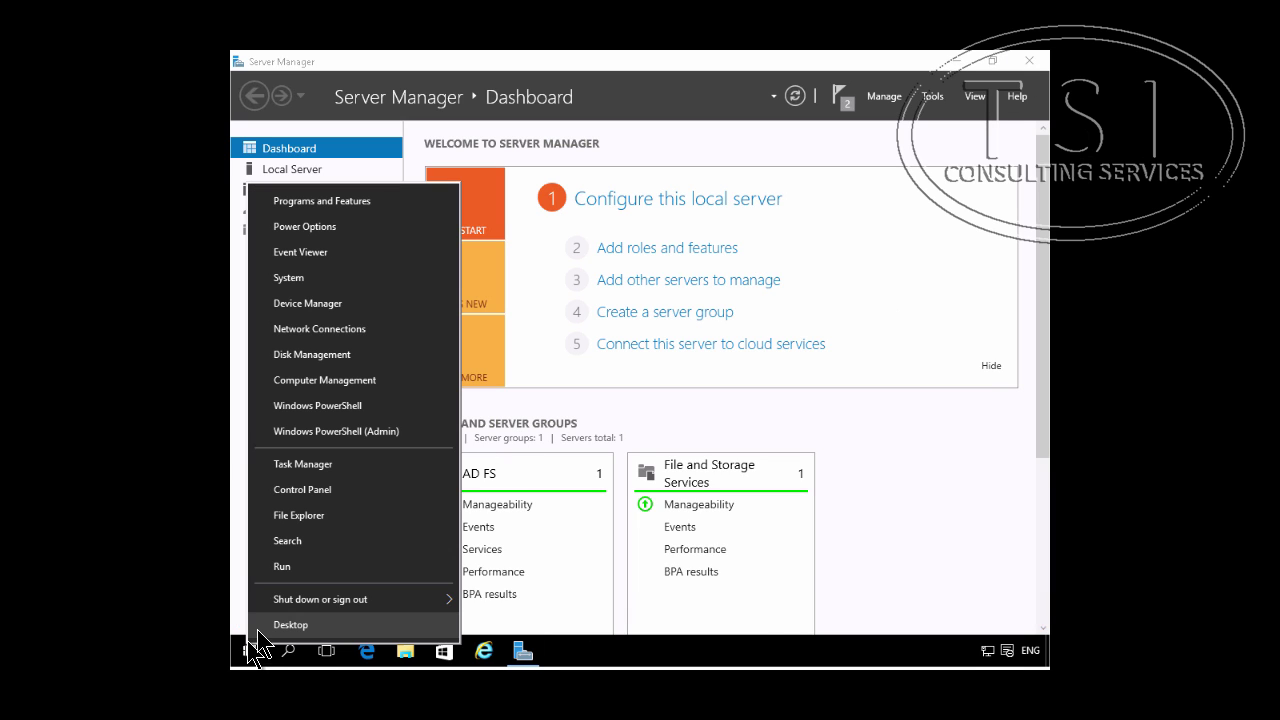
click(298, 568)
text(mmc)
key(Return)
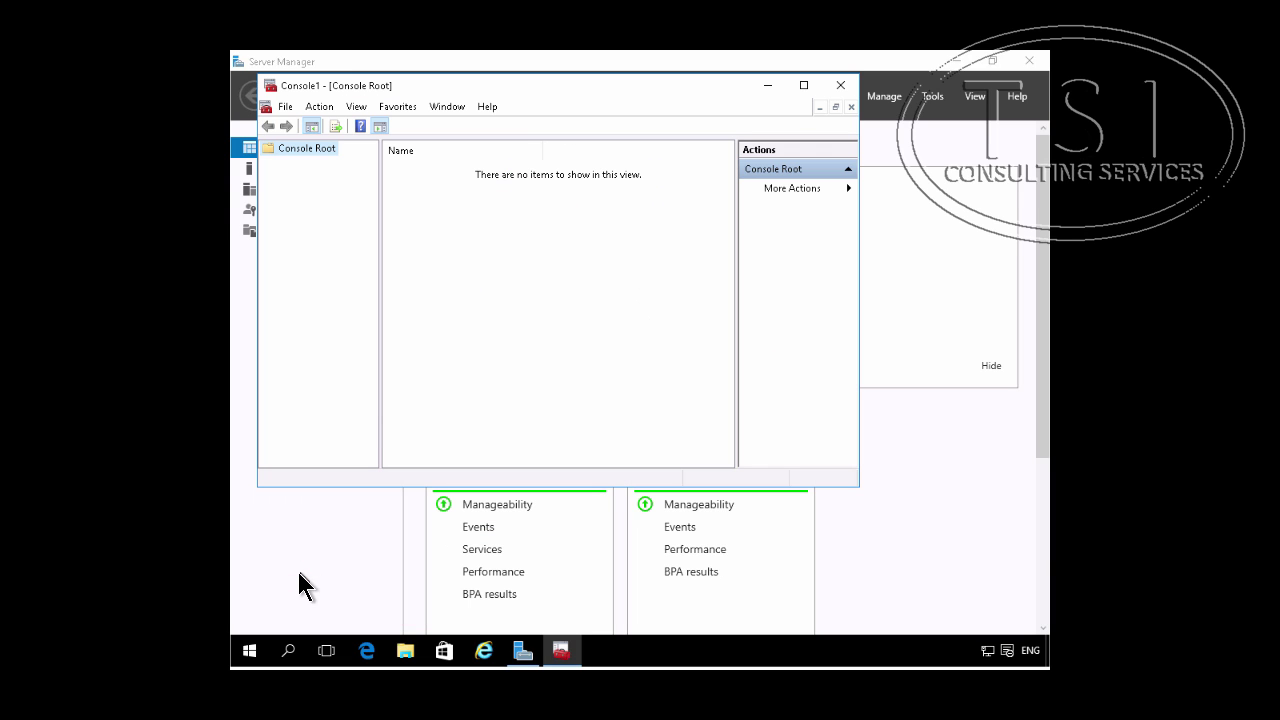
Step: Add the Certificates snap-in targeting the local computer account
click(284, 106)
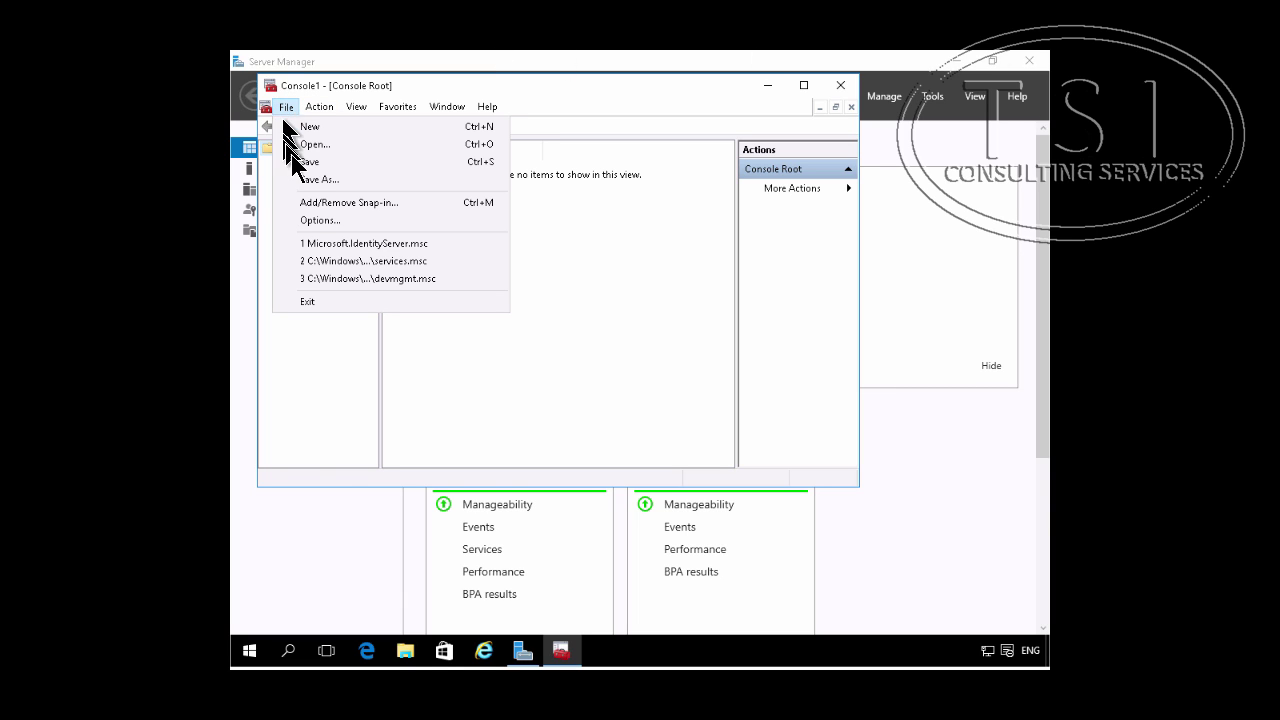
click(310, 204)
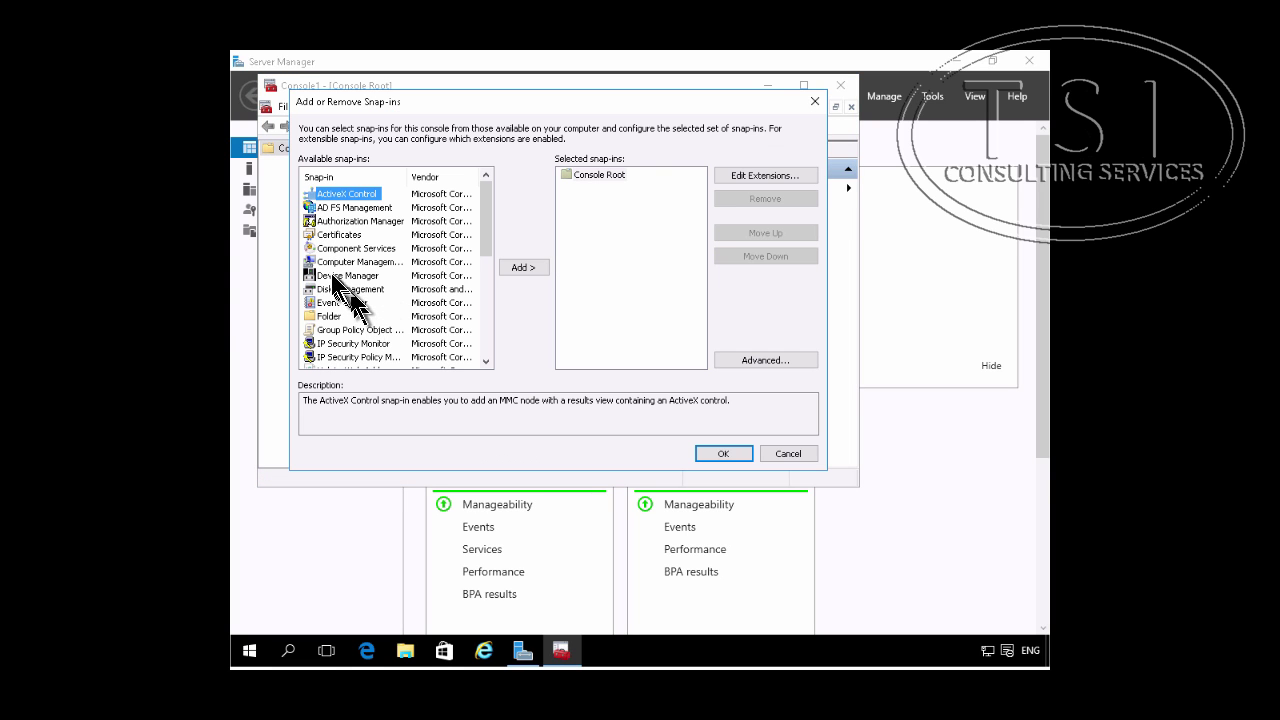
click(340, 236)
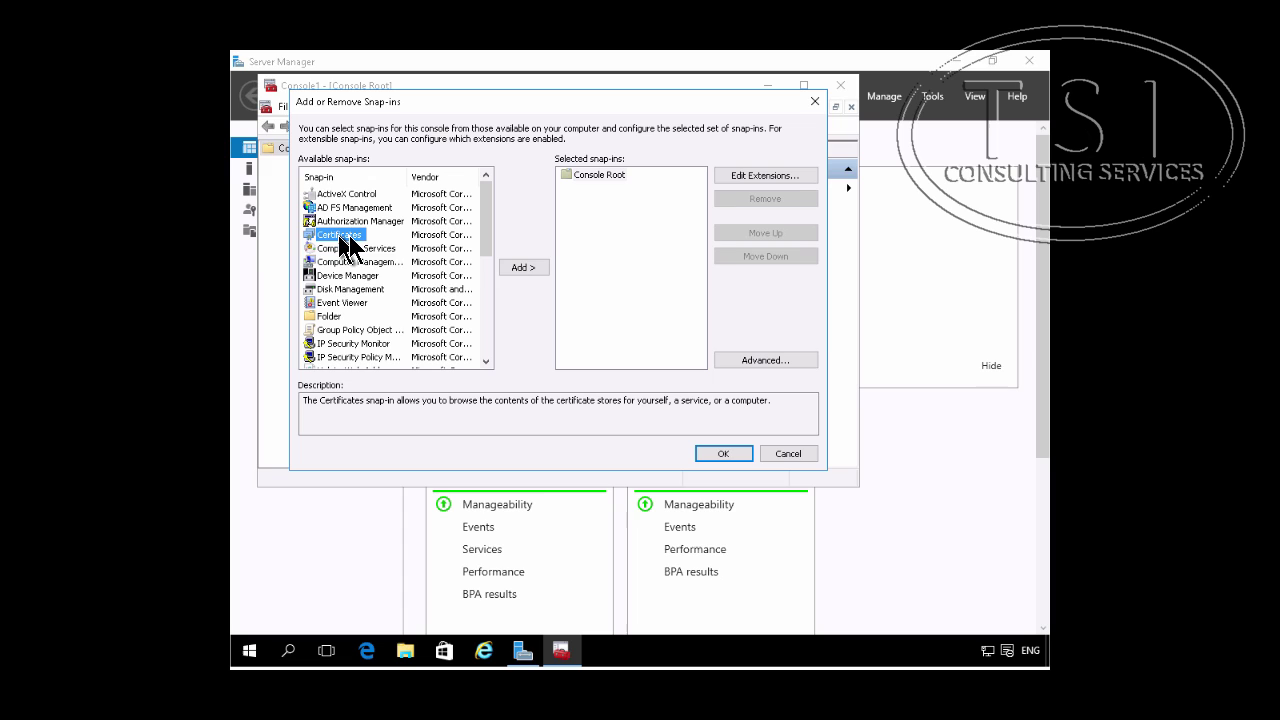
click(517, 268)
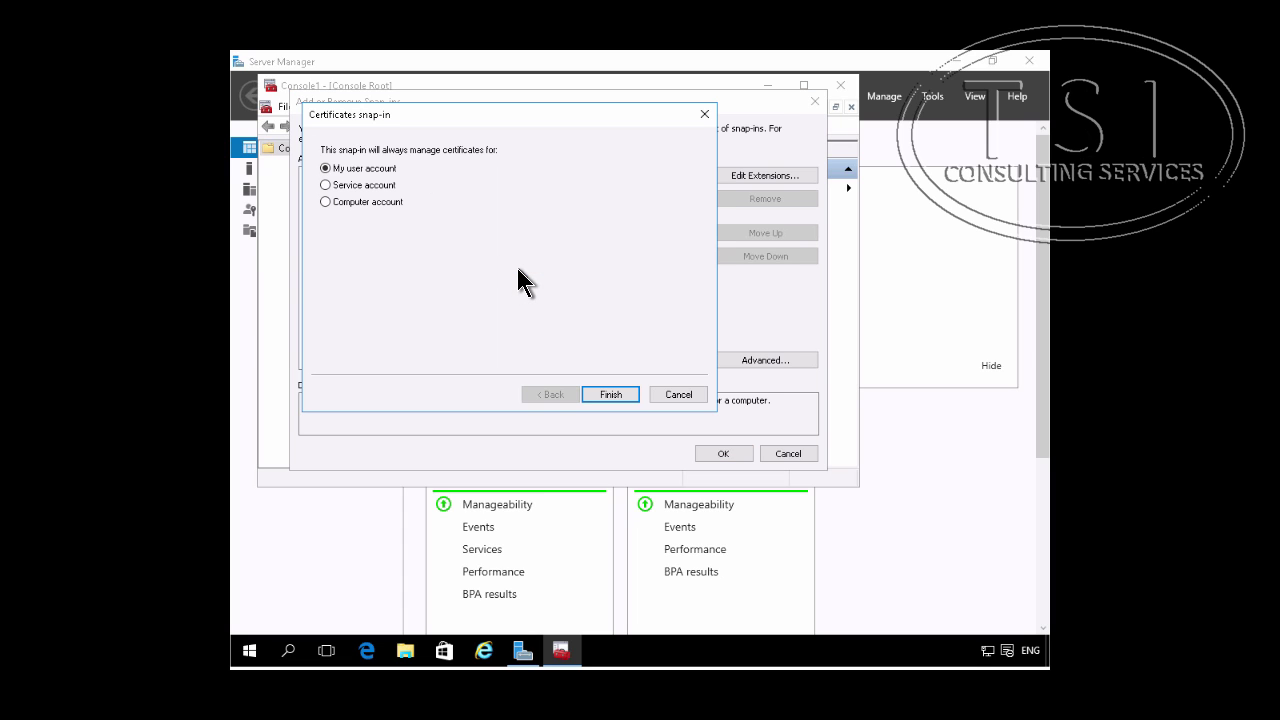
click(377, 200)
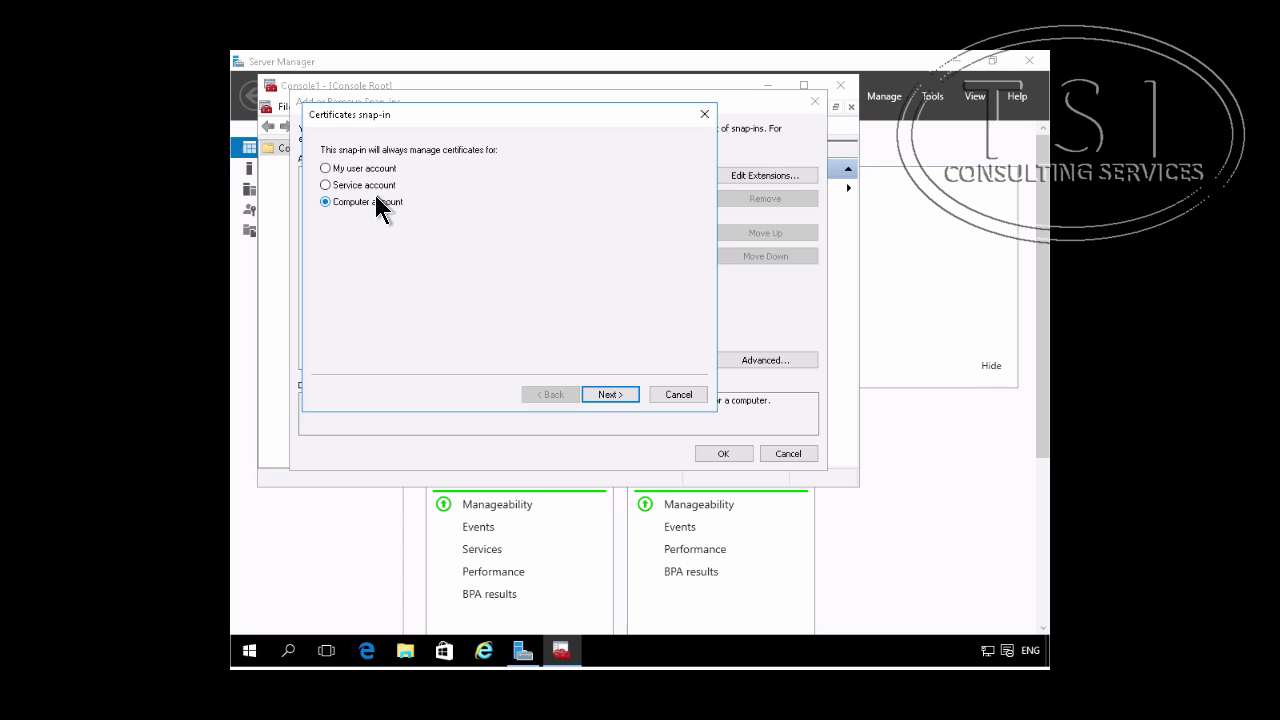
click(610, 394)
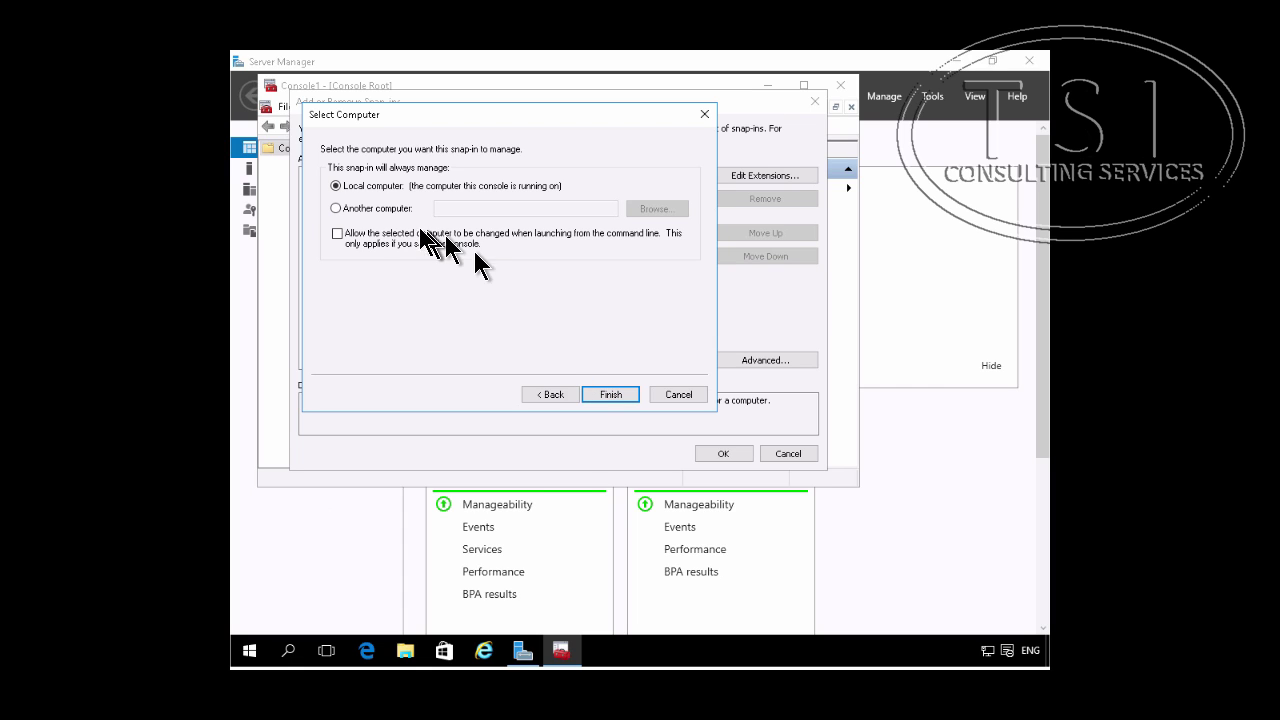
click(612, 394)
Step: Confirm the snap-in and show the certificates in the Personal store
click(716, 453)
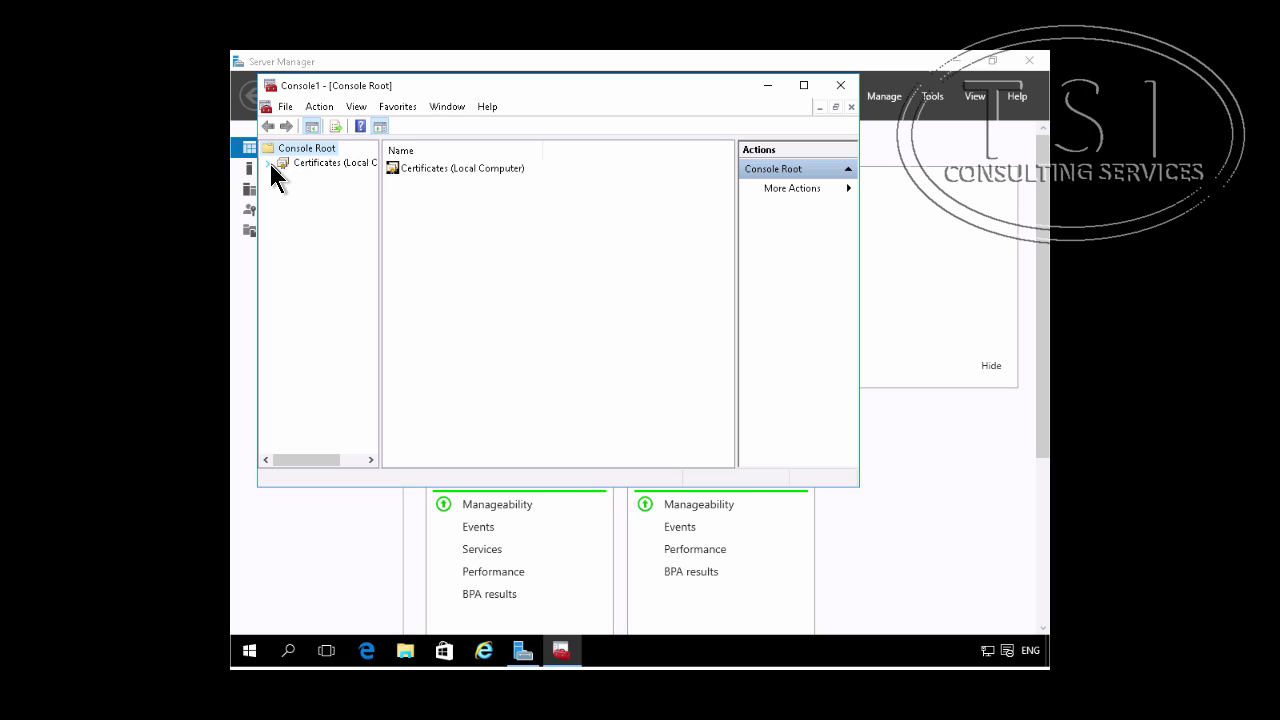
click(268, 162)
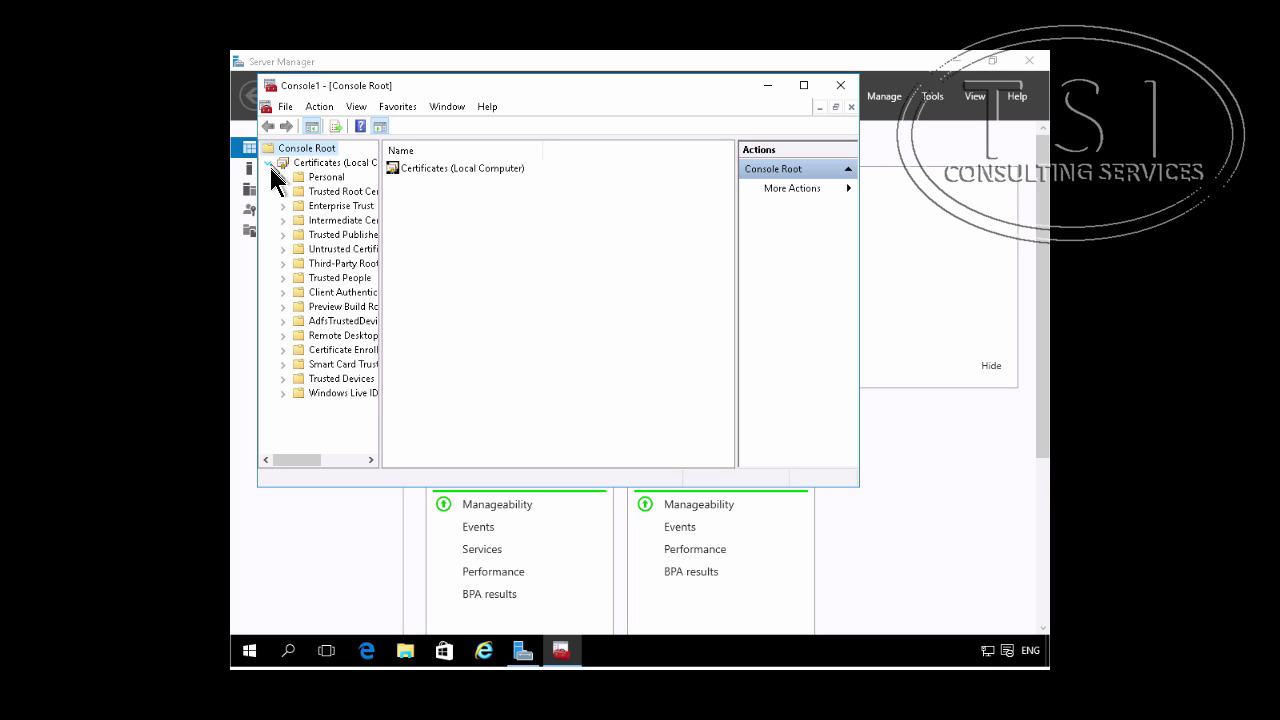
click(283, 177)
click(325, 189)
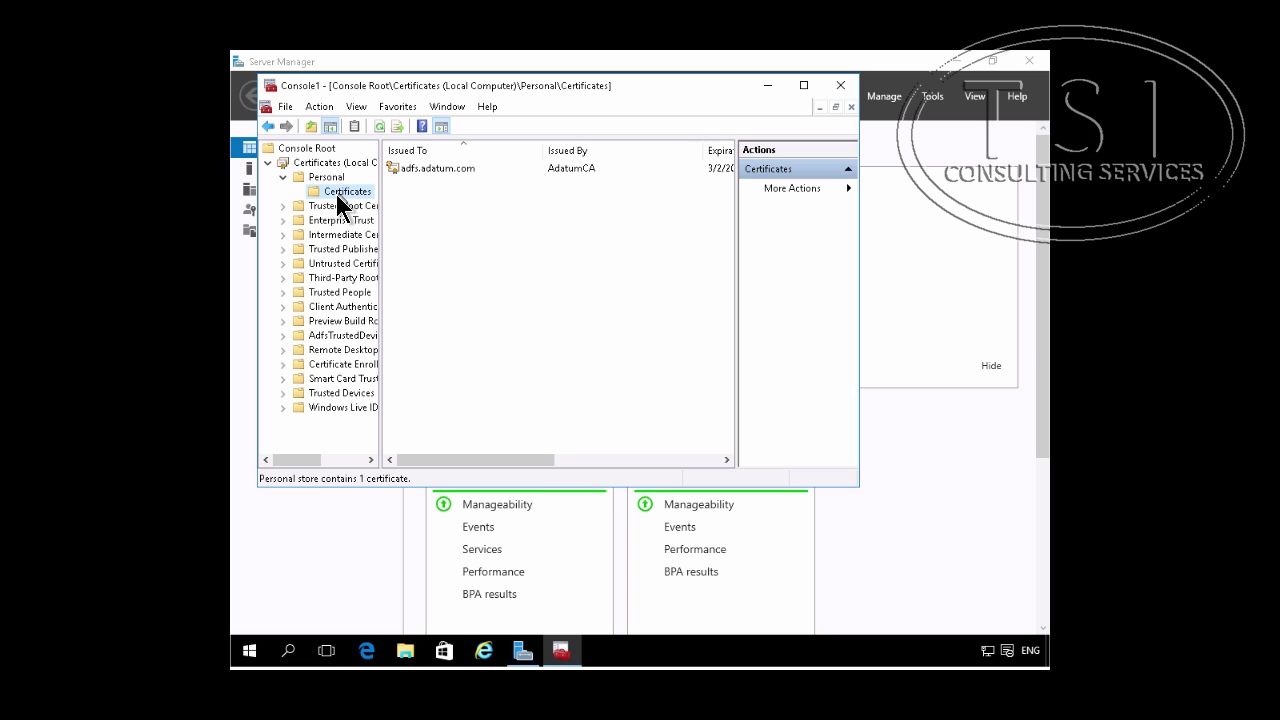
Step: Bring up the All Tasks actions for the adfs.adatum.com certificate
right_click(336, 194)
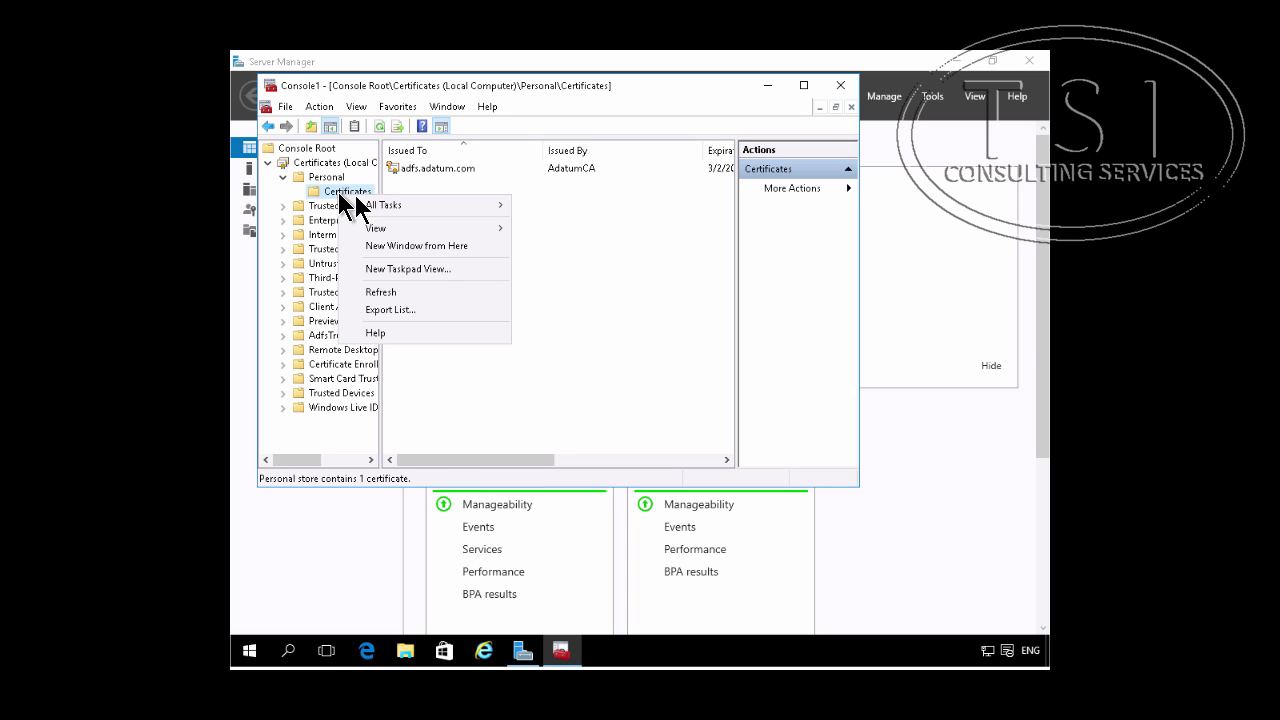
mouse_move(395, 208)
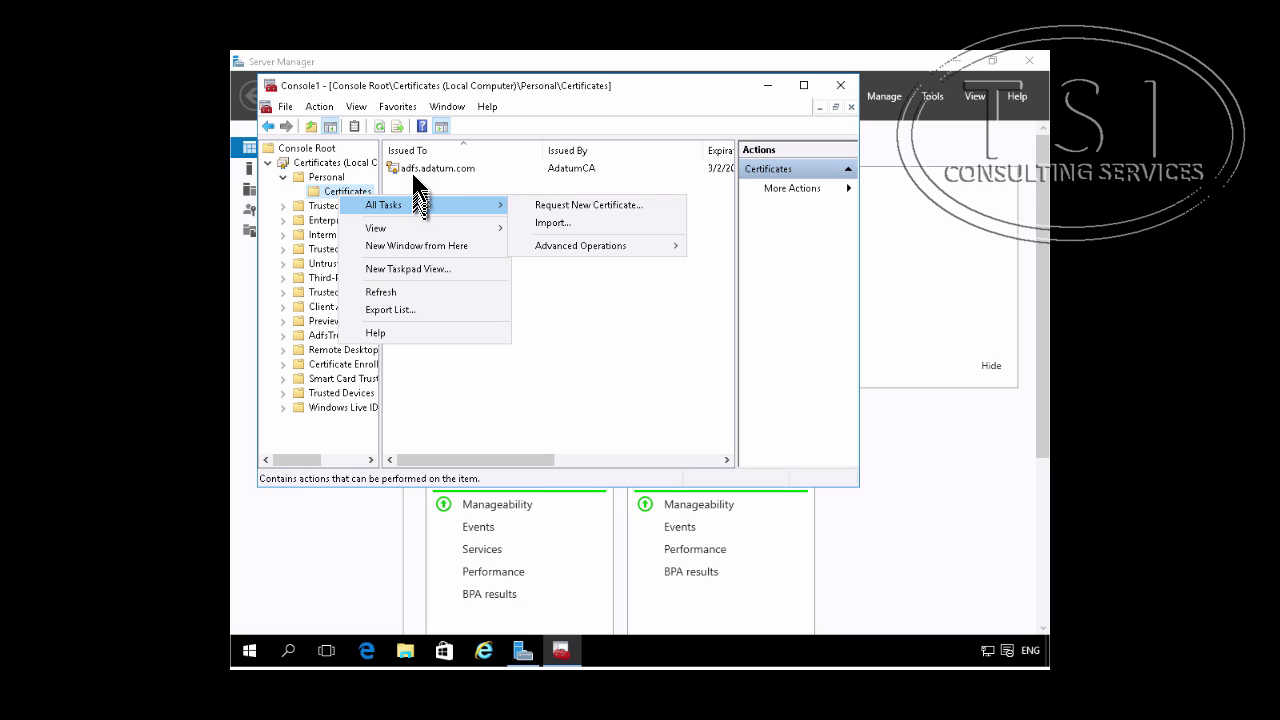
click(412, 172)
right_click(412, 172)
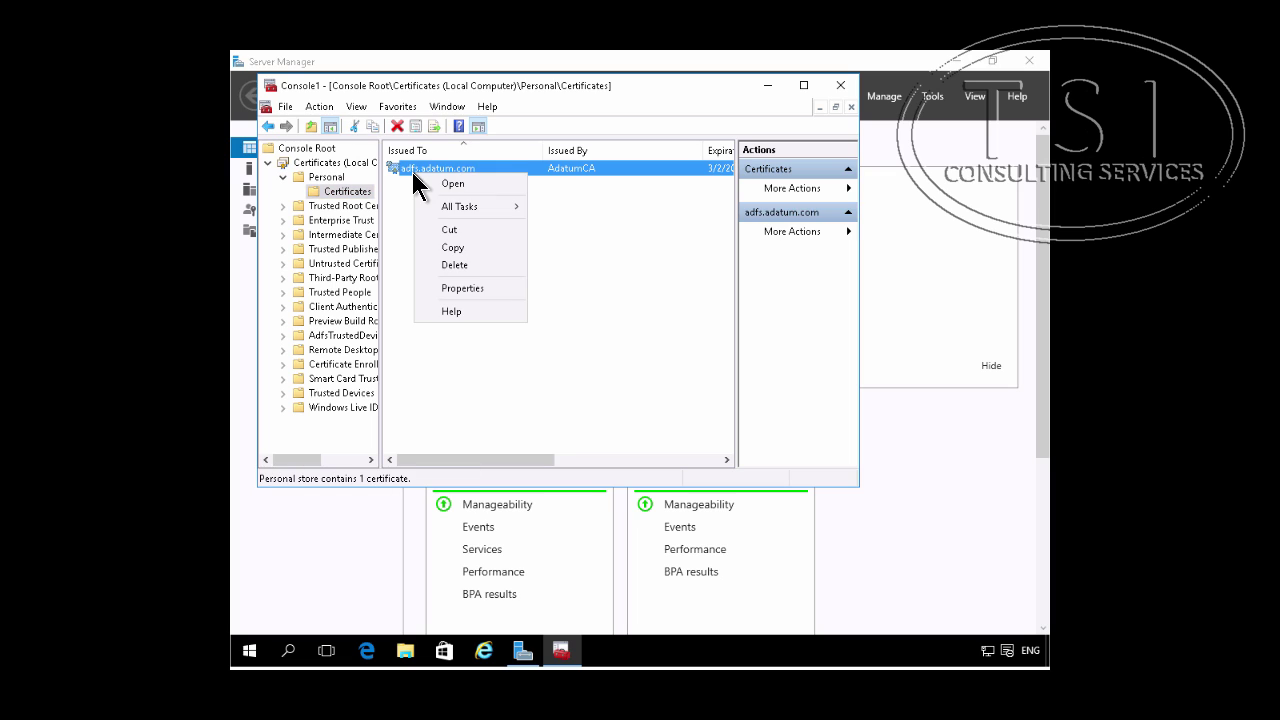
mouse_move(443, 208)
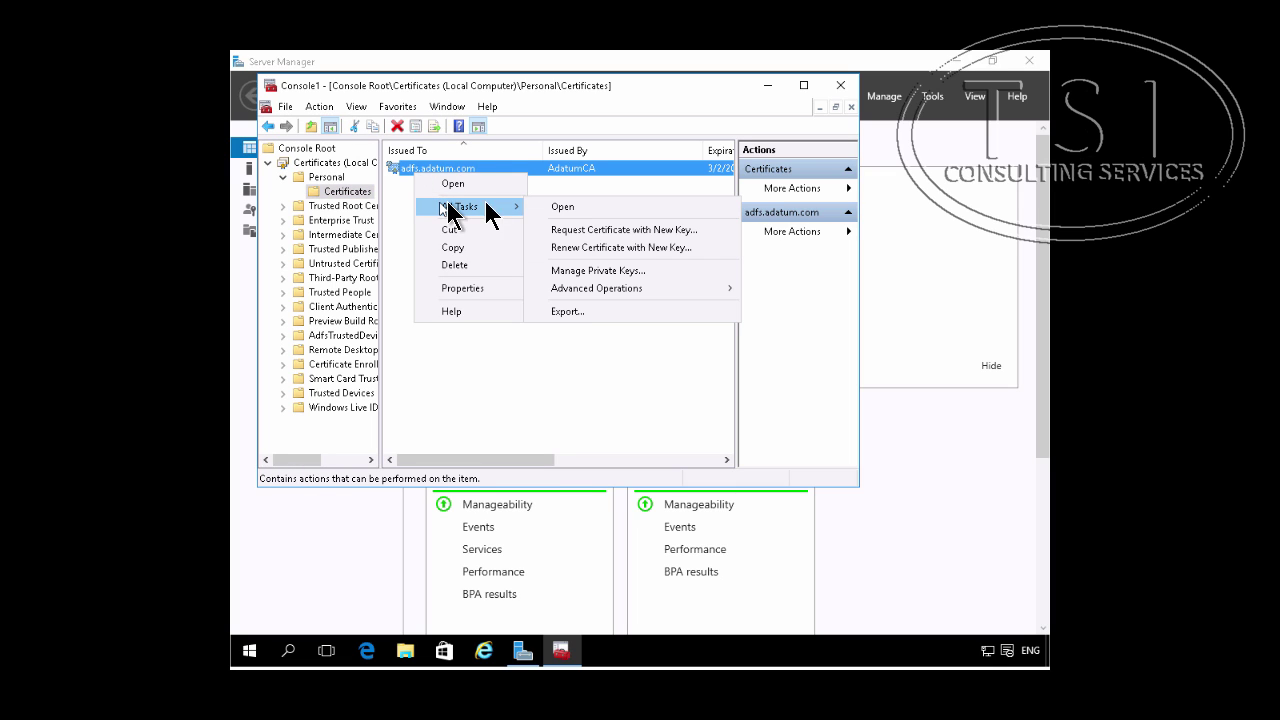
Step: Start exporting adfs.adatum.com with its private key in PFX format
click(581, 313)
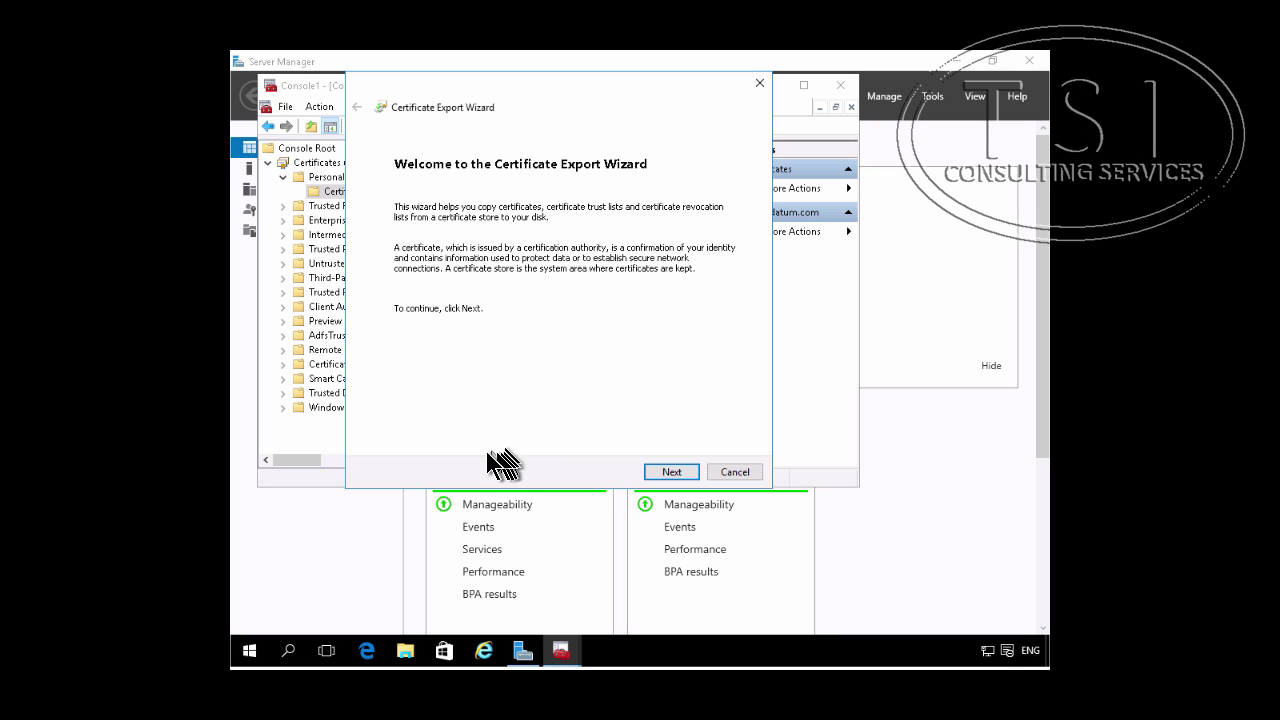
click(668, 472)
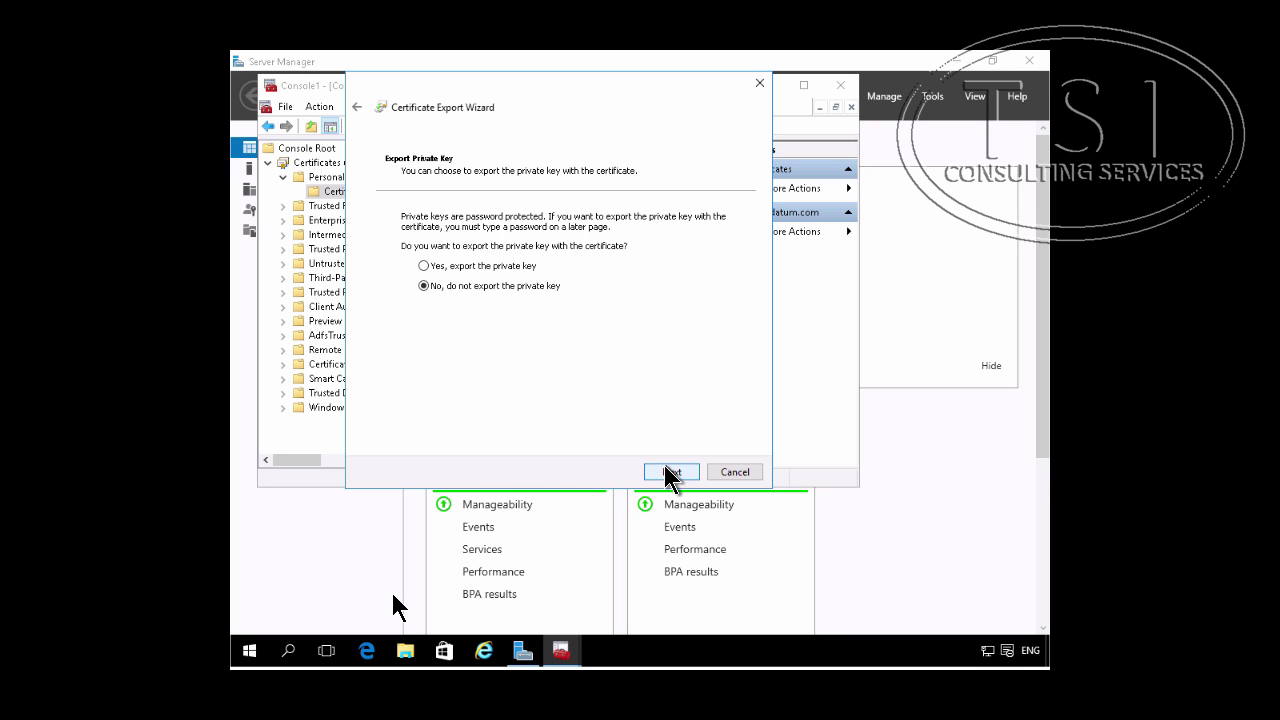
click(493, 267)
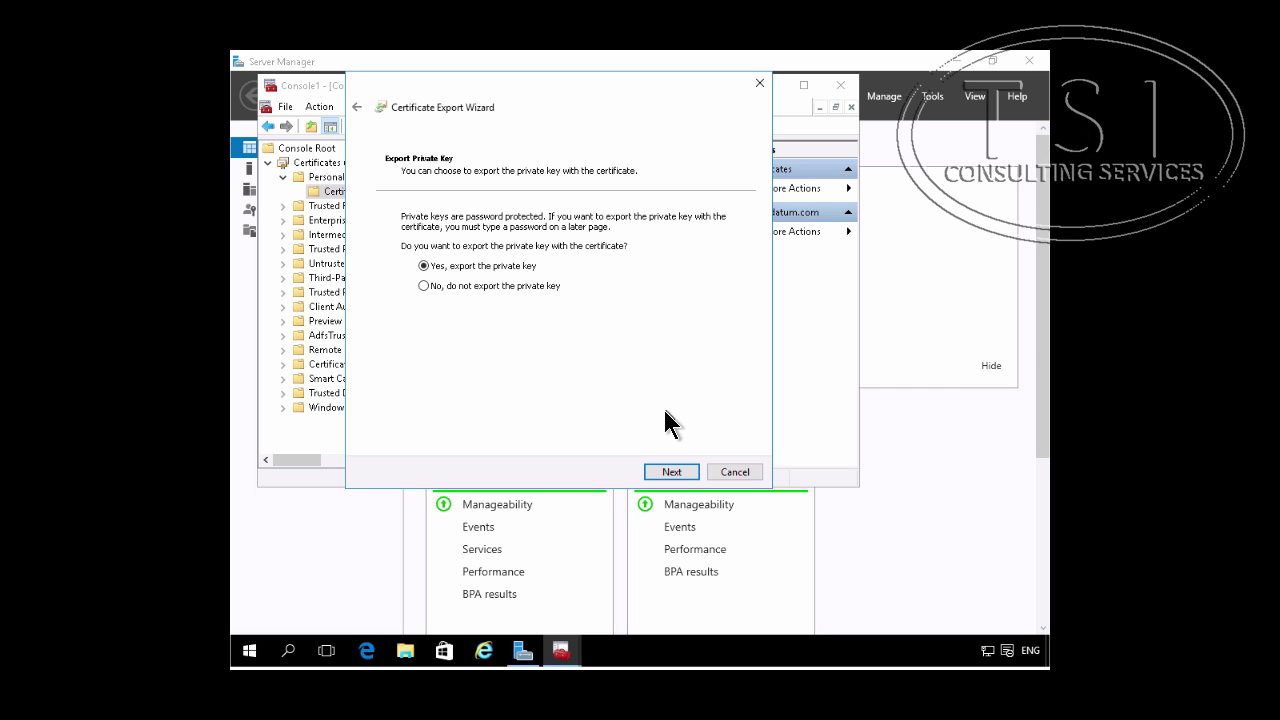
click(677, 474)
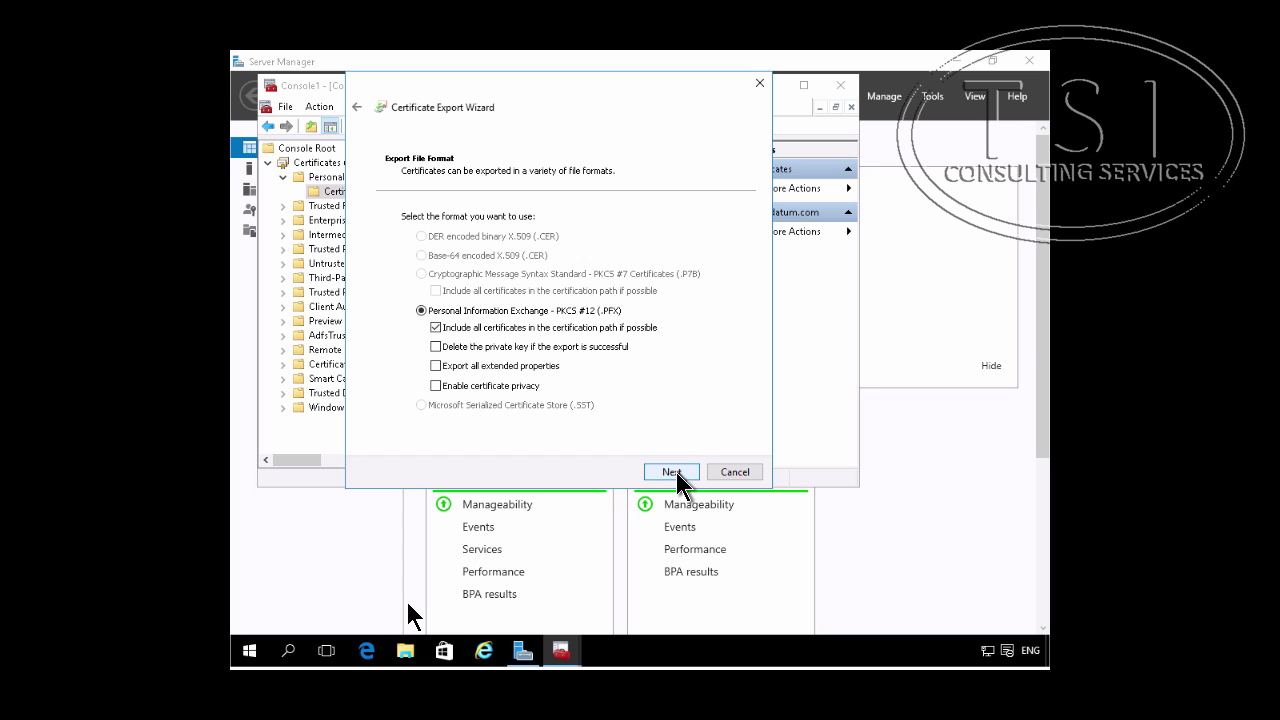
click(672, 472)
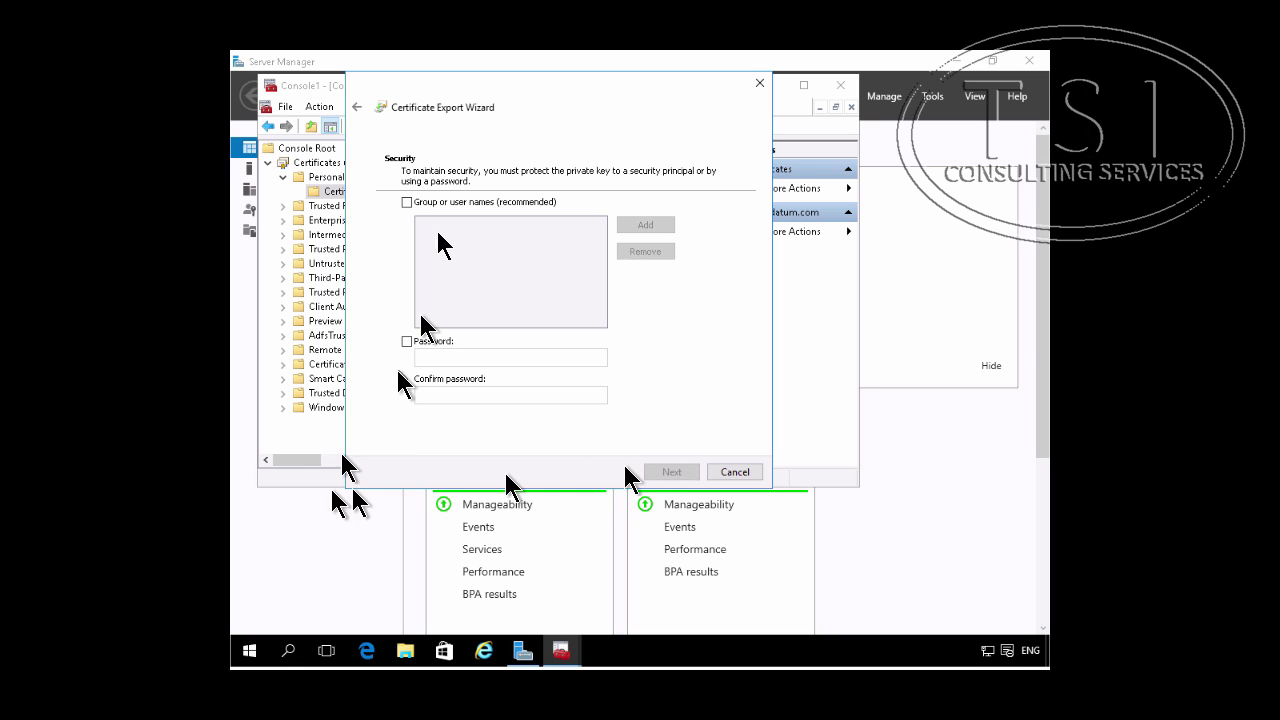
Step: Protect the exported key with a password, entered and confirmed
click(407, 341)
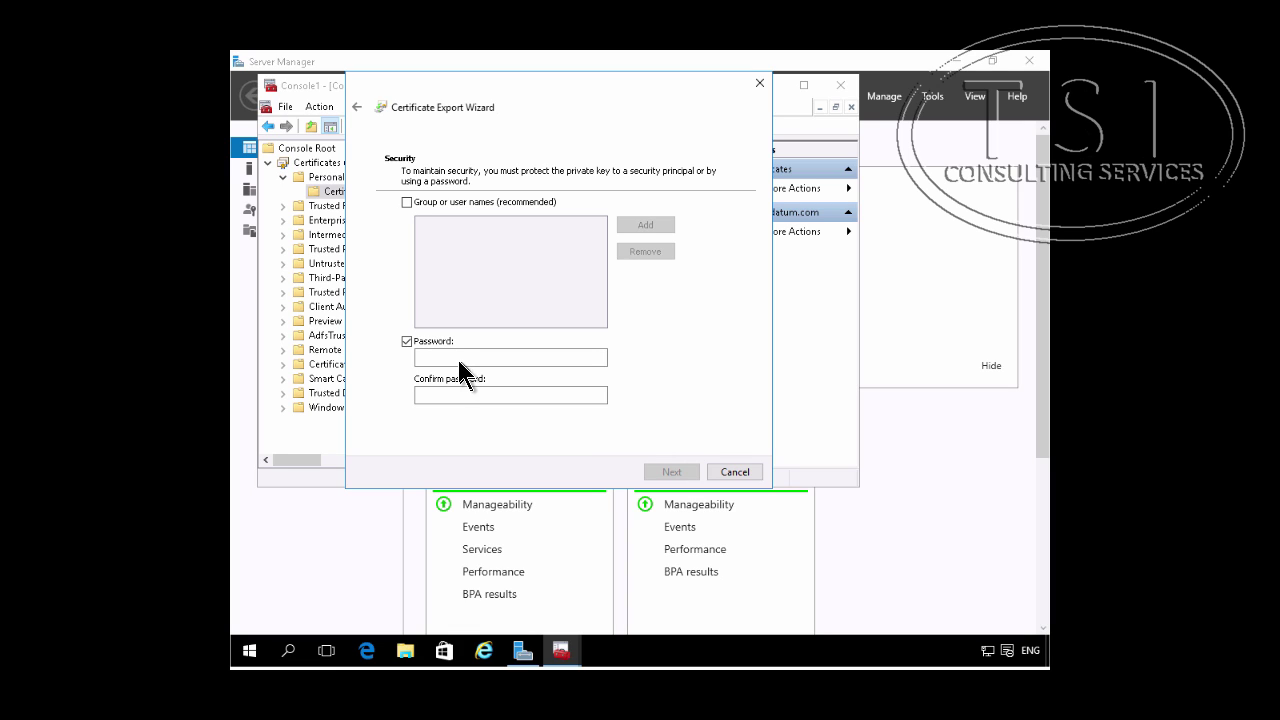
click(457, 356)
text(Pa)
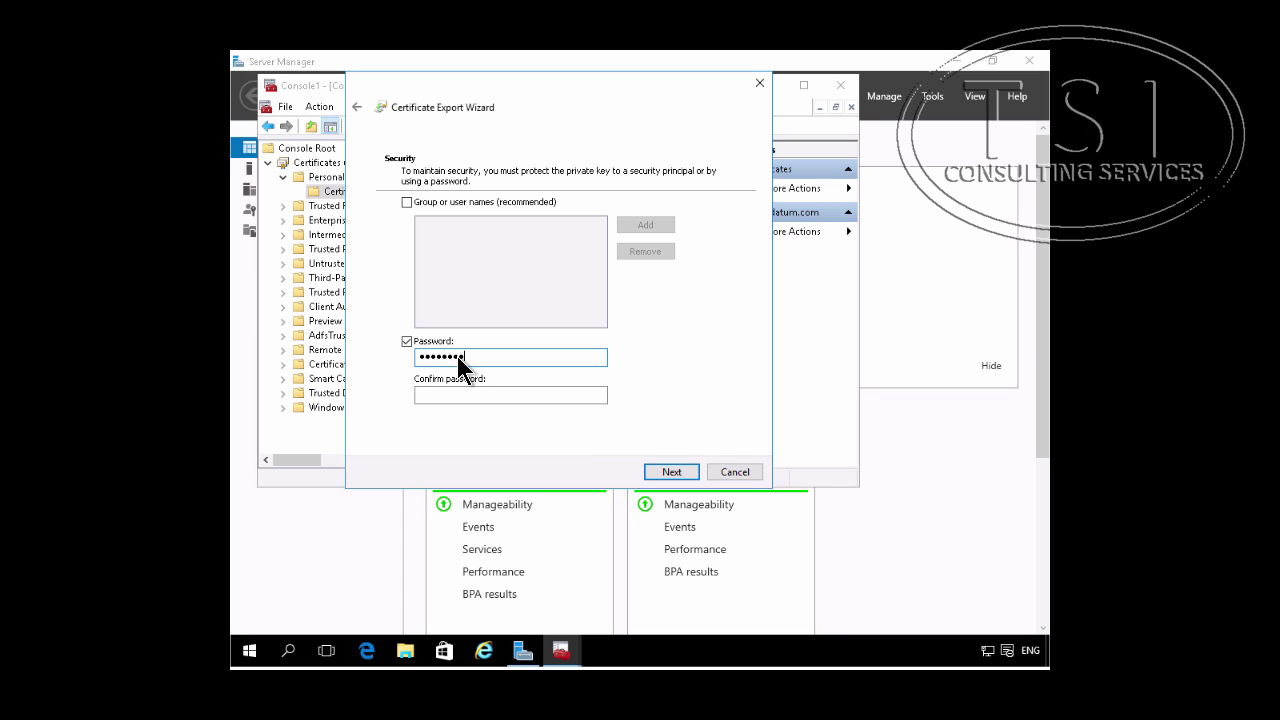
key(Tab)
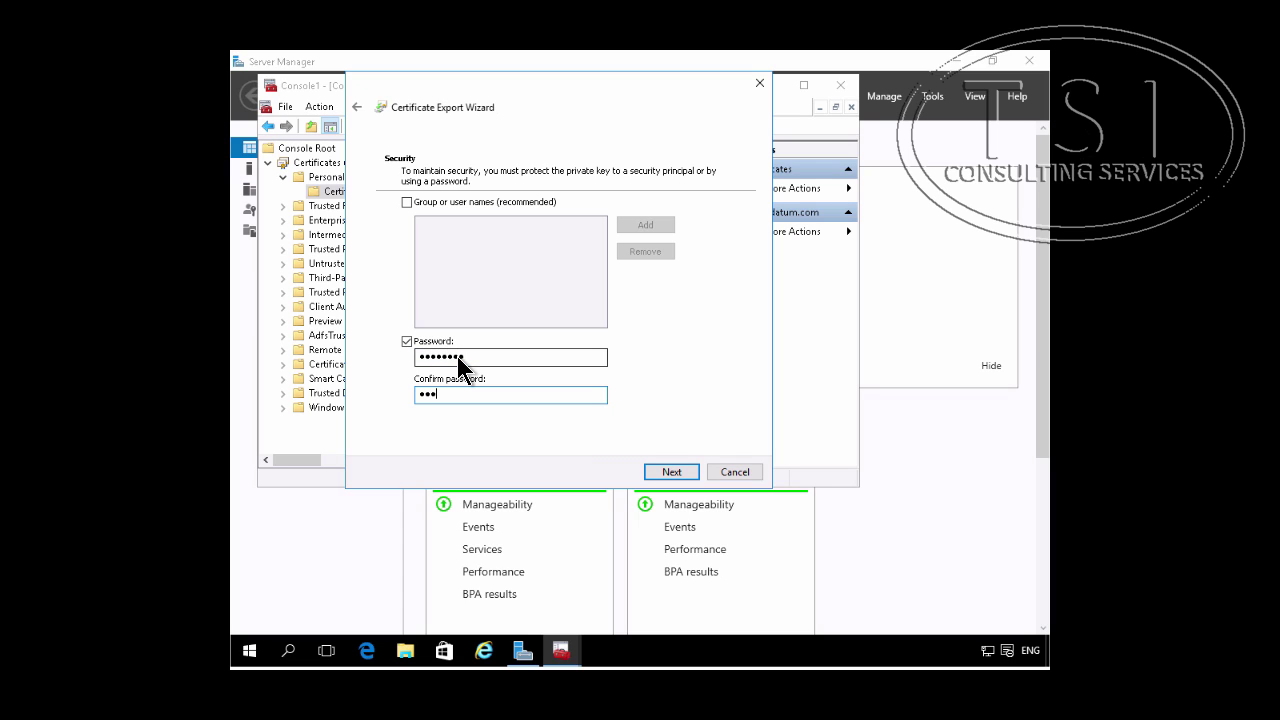
text(Pa$$w0rd)
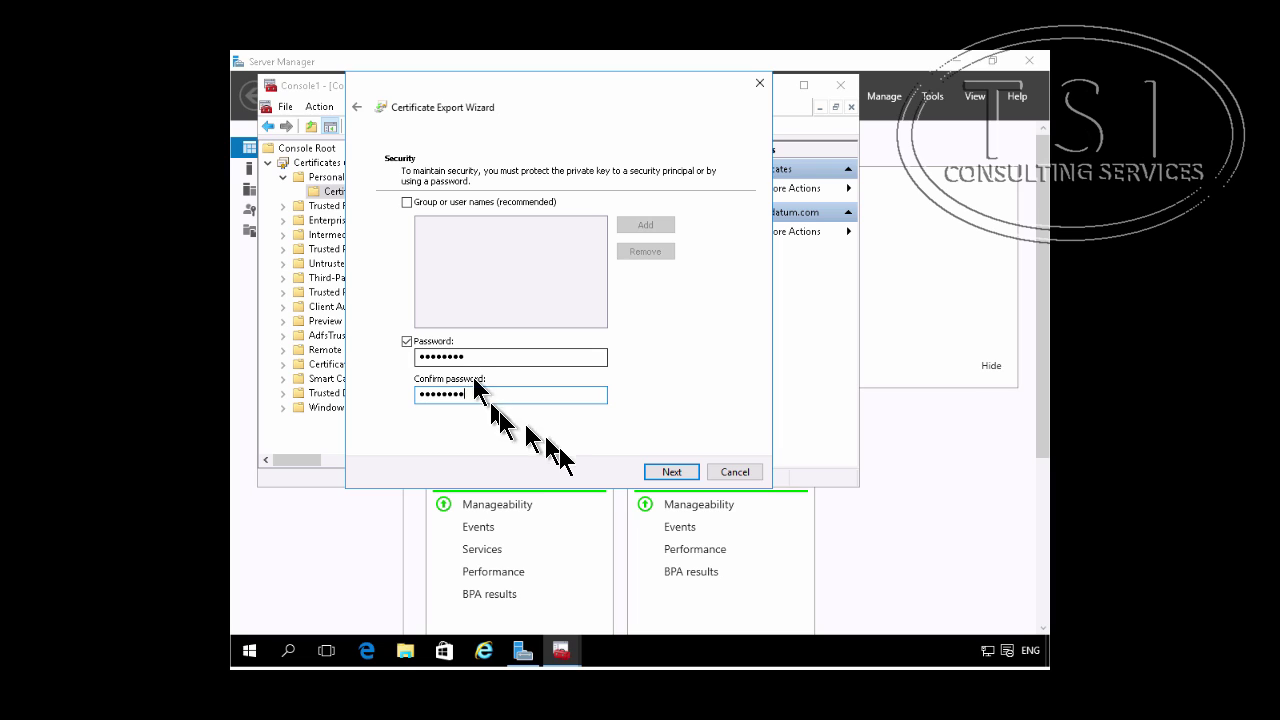
click(661, 476)
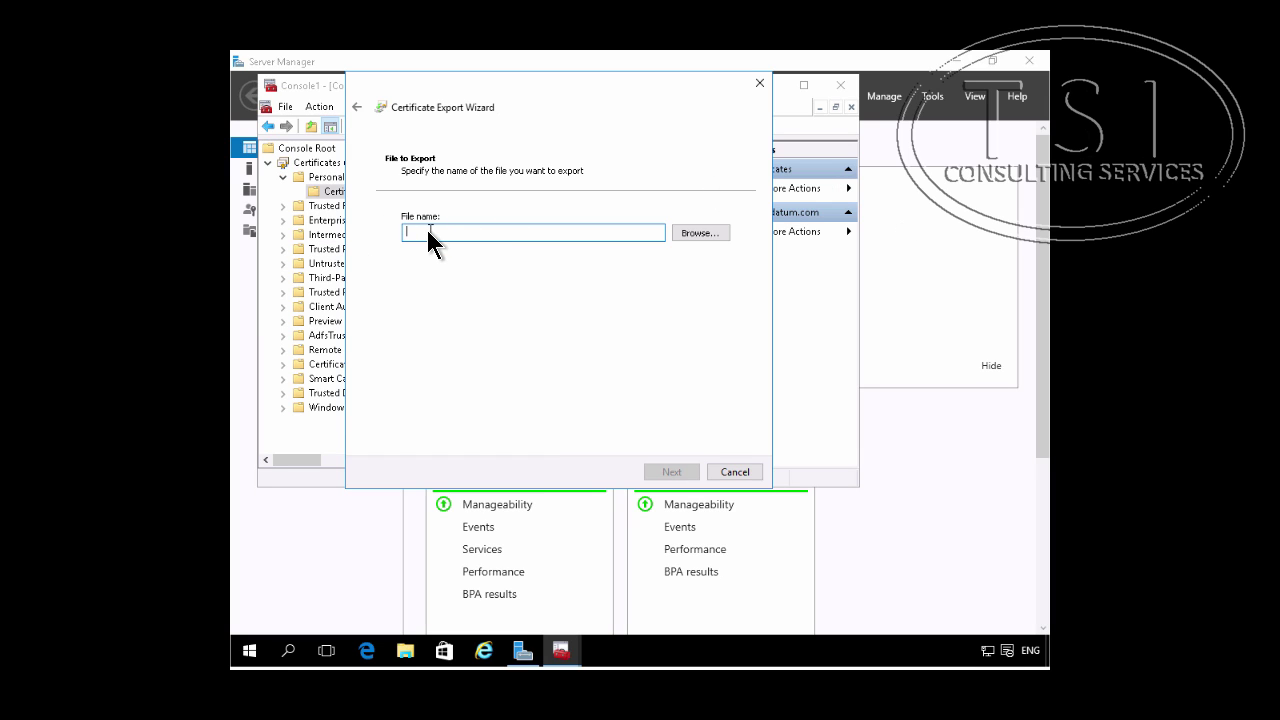
Step: Save the export as c:\adfs.pfx and complete the wizard
text(c:\adfs.pfx)
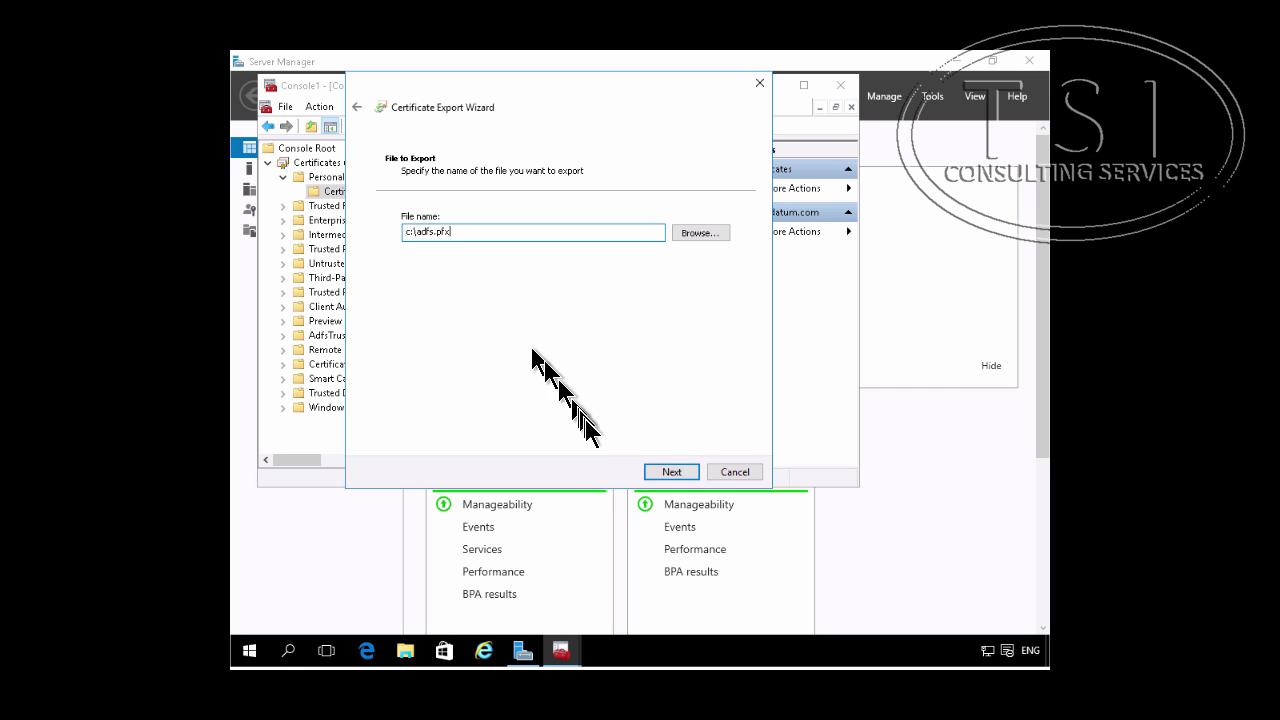
click(678, 478)
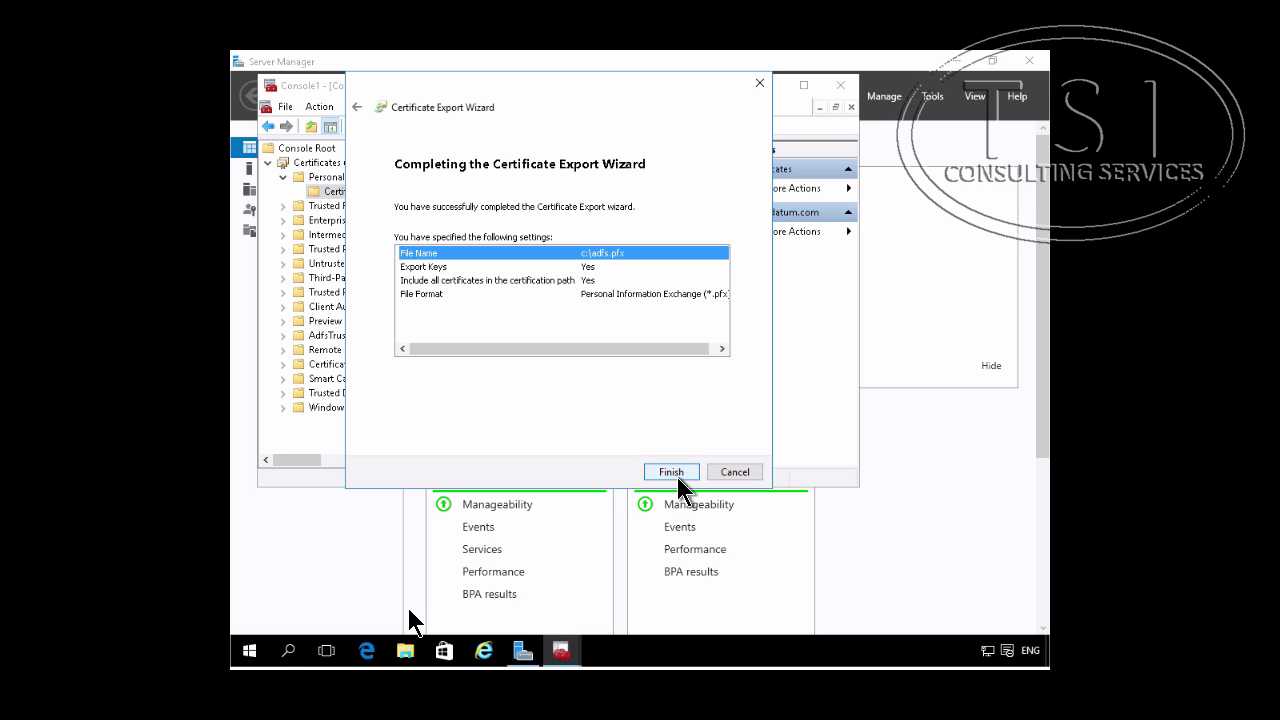
click(679, 476)
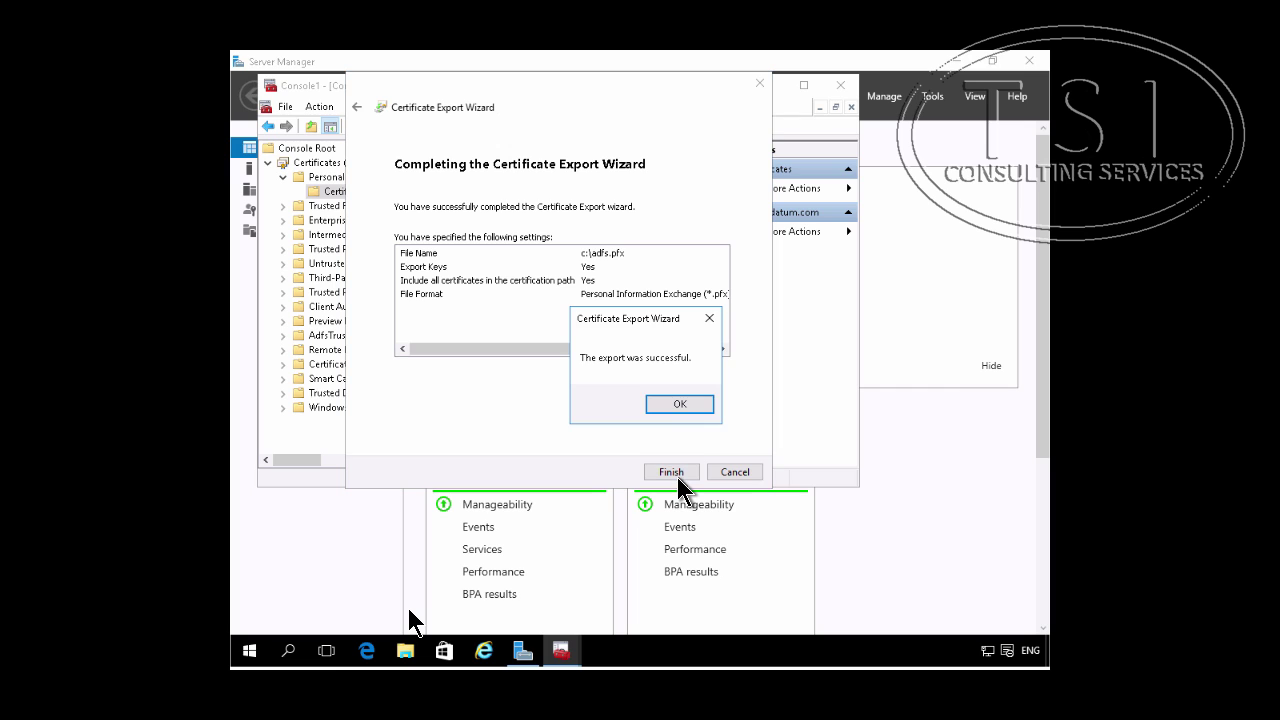
click(677, 406)
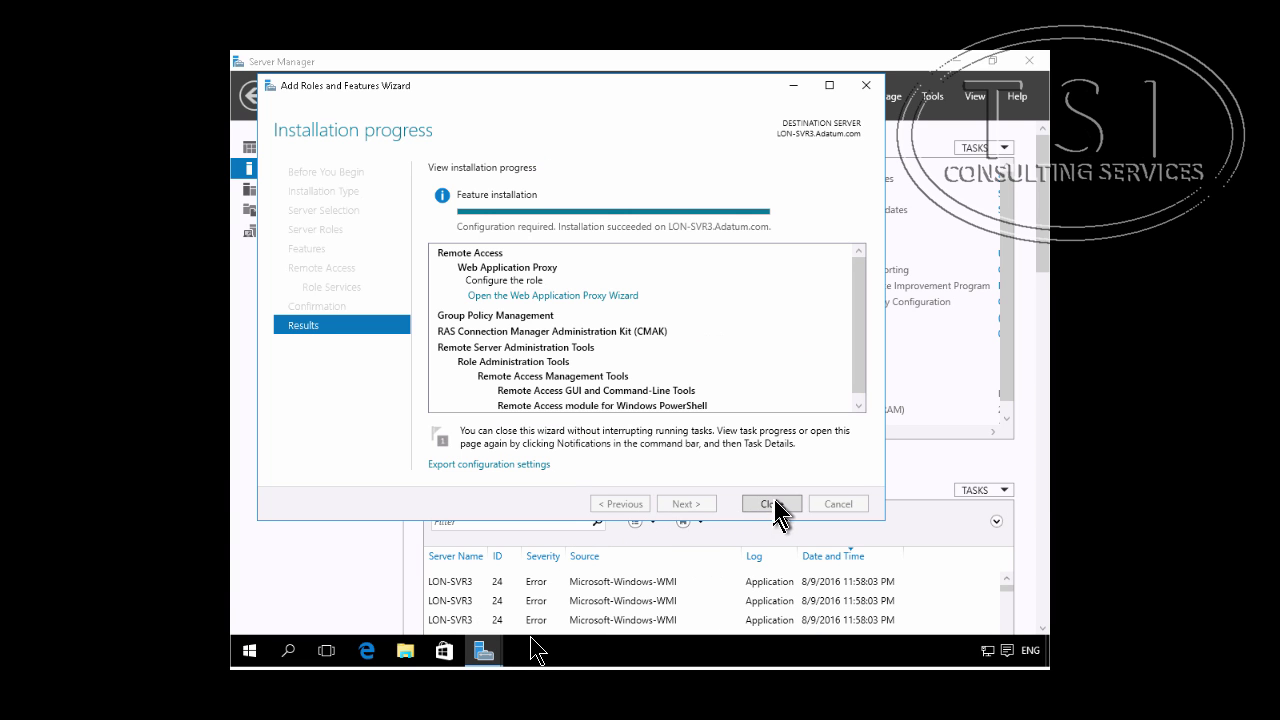
Step: Close the finished roles wizard and launch a new console from the Run prompt
click(772, 504)
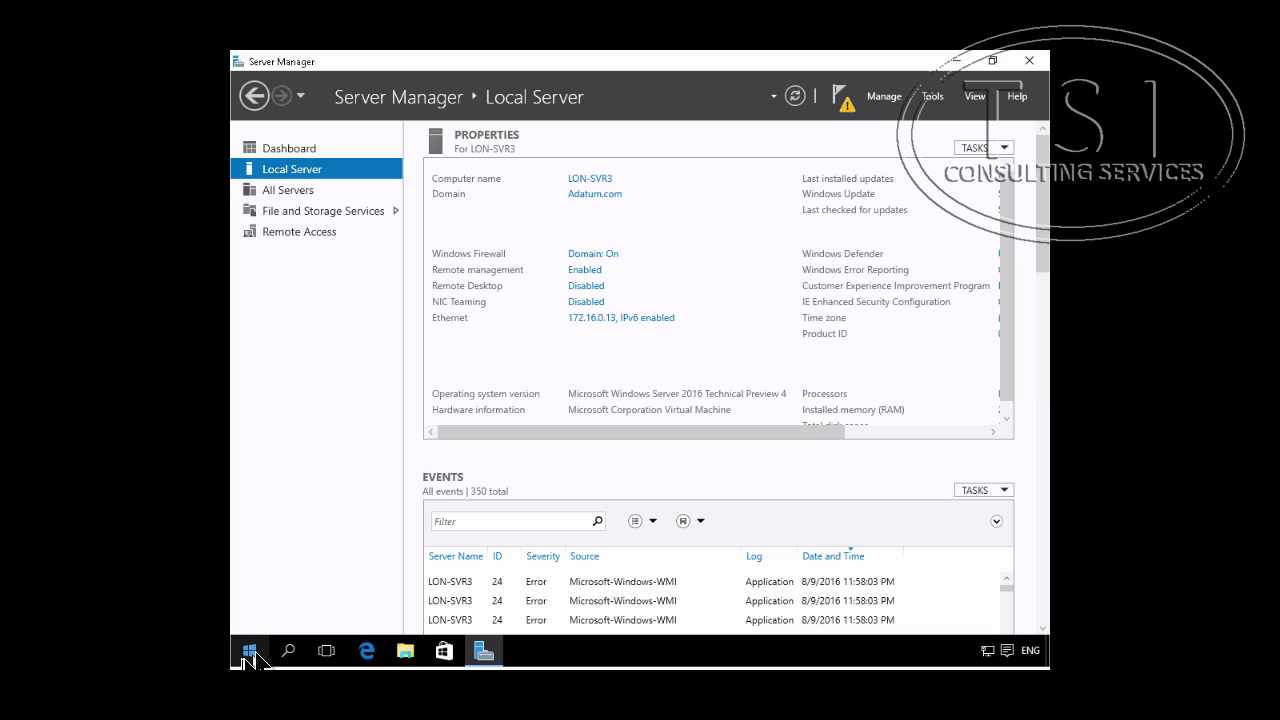
click(252, 655)
right_click(251, 653)
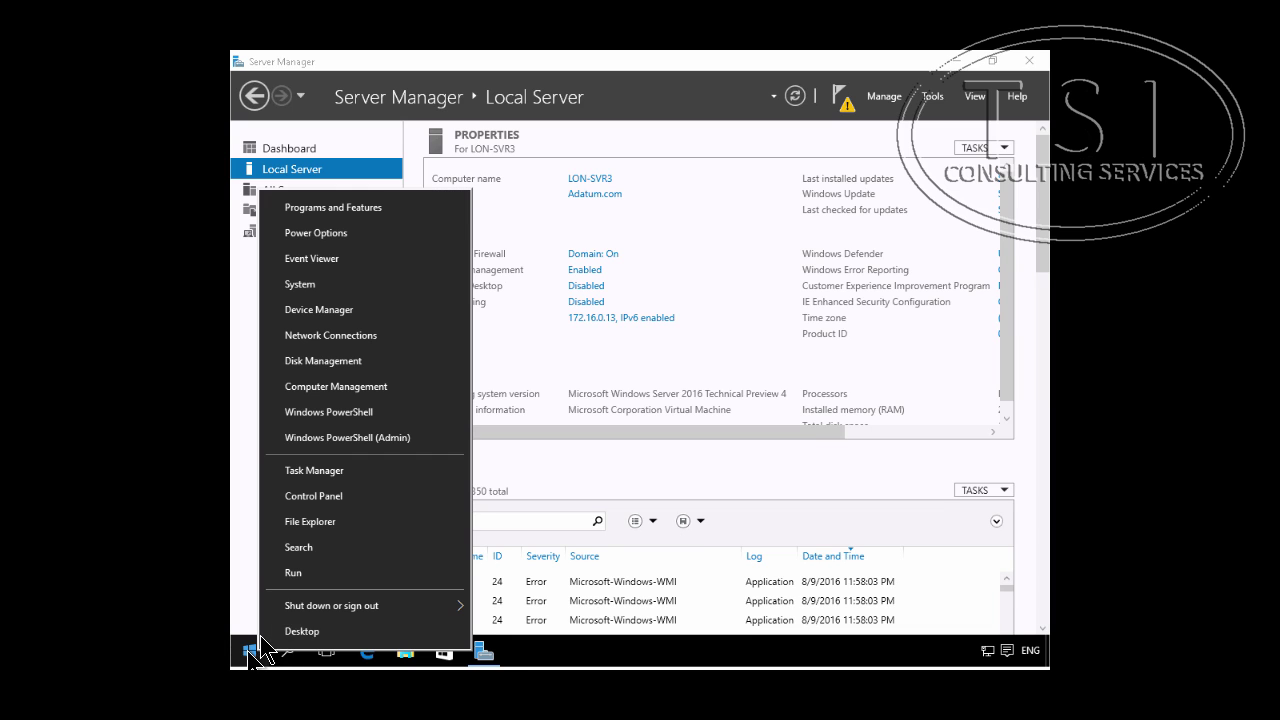
click(305, 572)
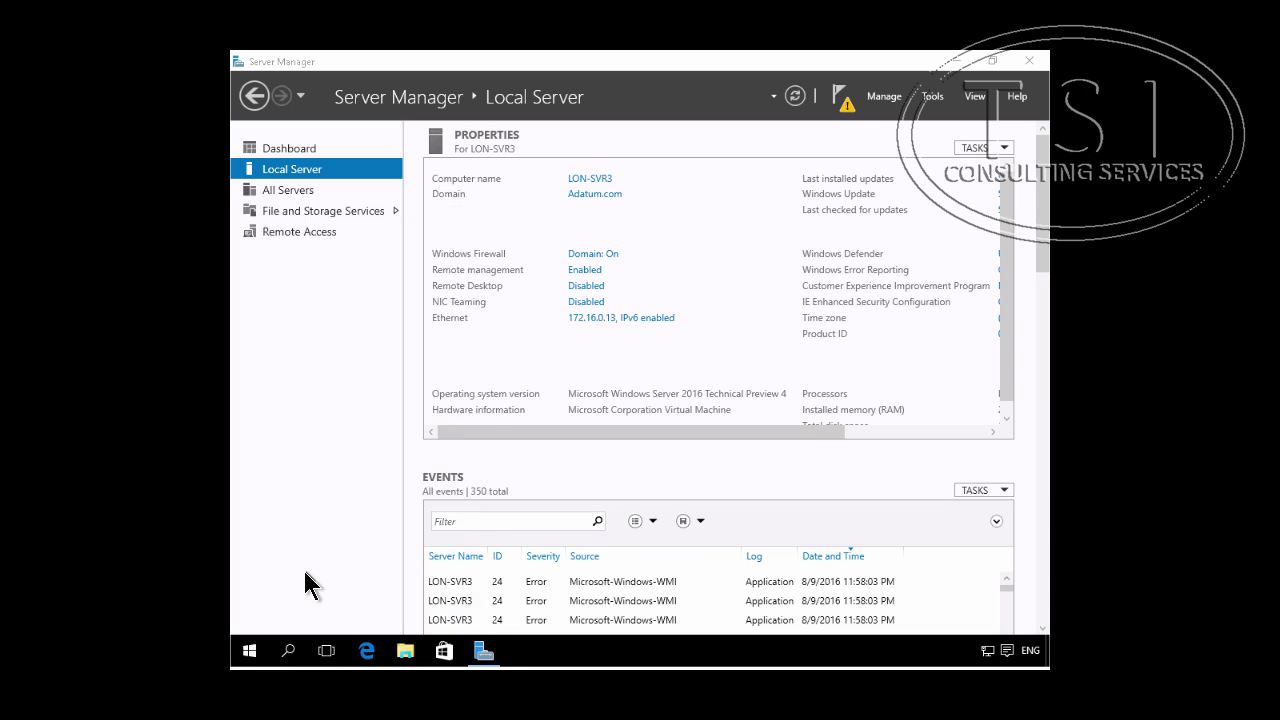
text(cmd)
key(Return)
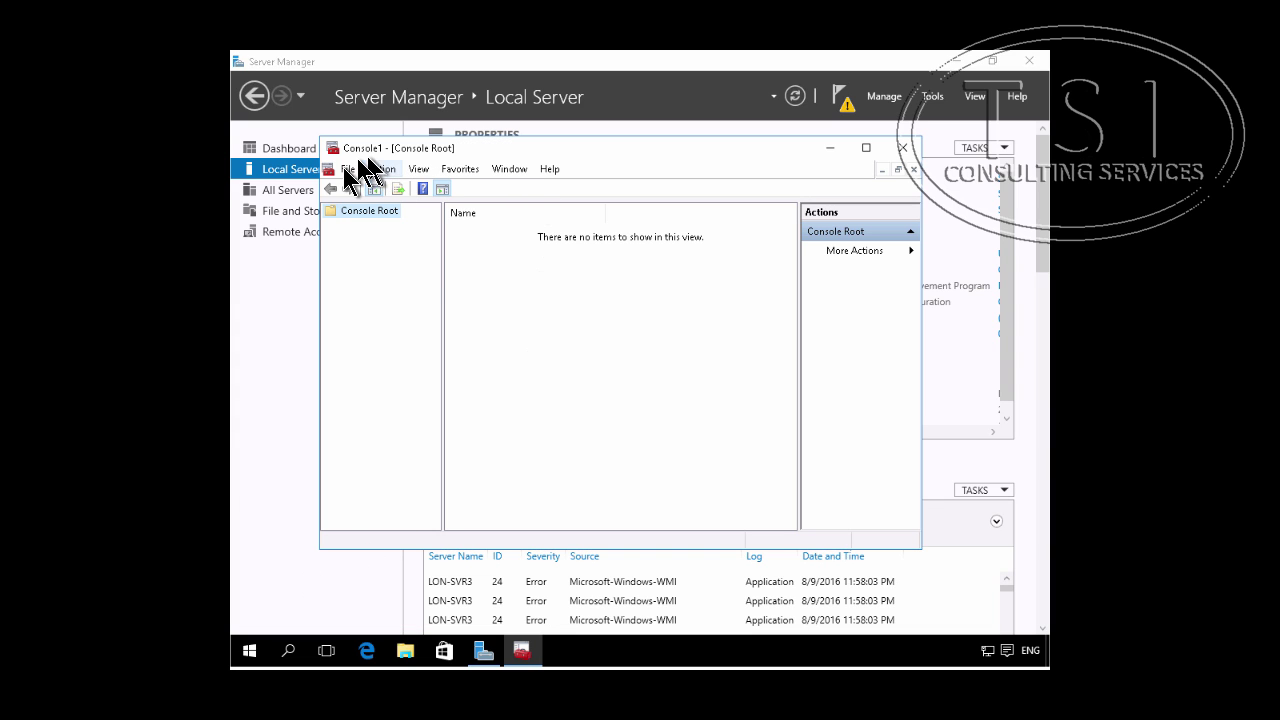
Step: Add the Certificates snap-in for the local computer account and expand its stores
click(346, 170)
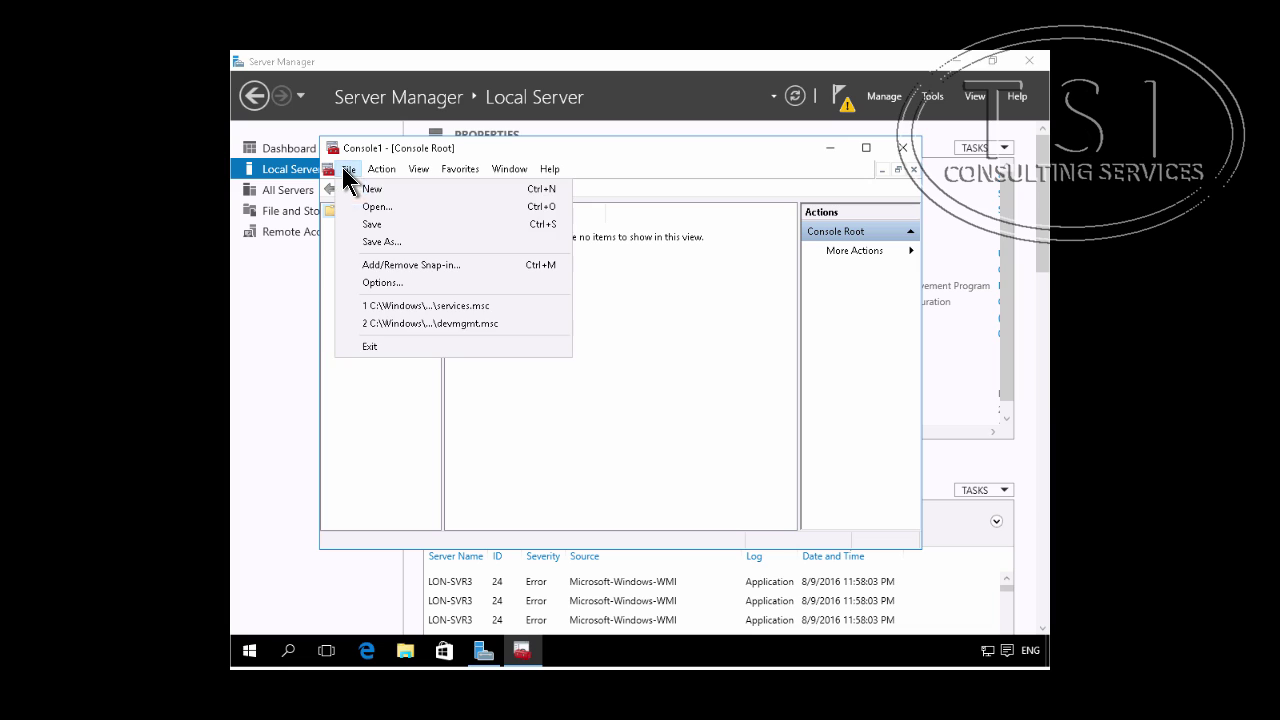
click(389, 266)
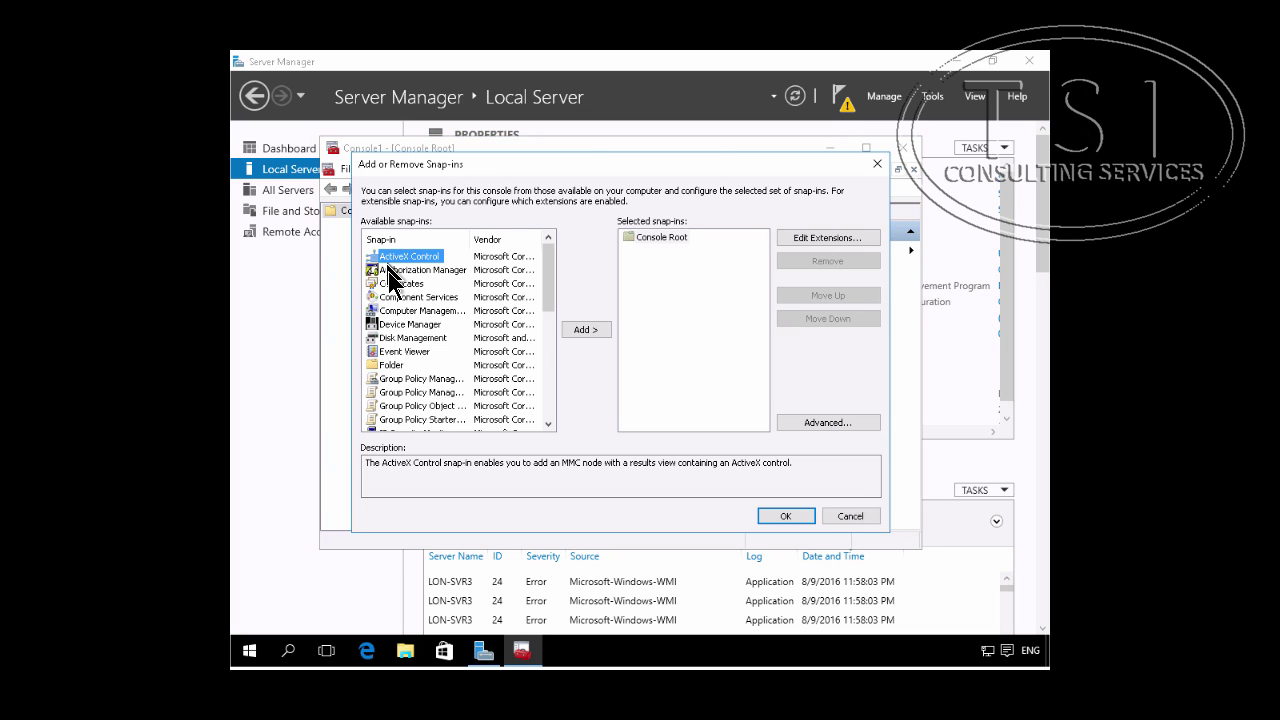
click(398, 284)
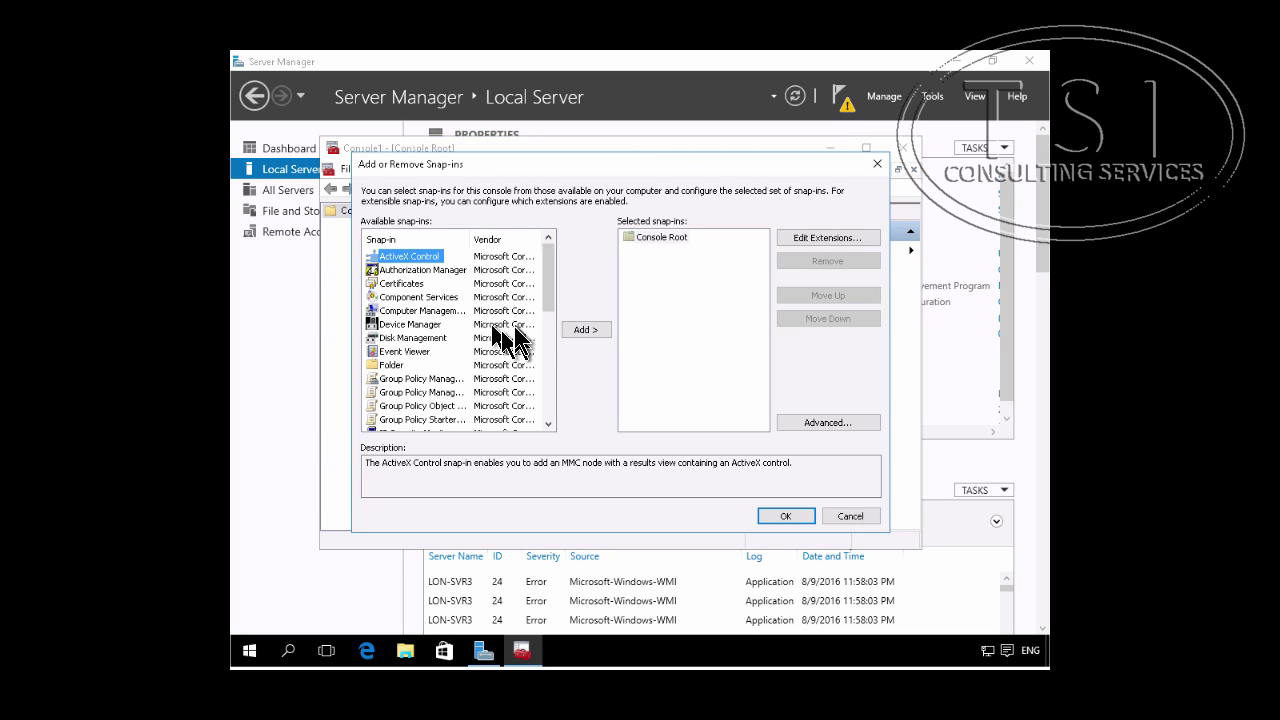
click(570, 328)
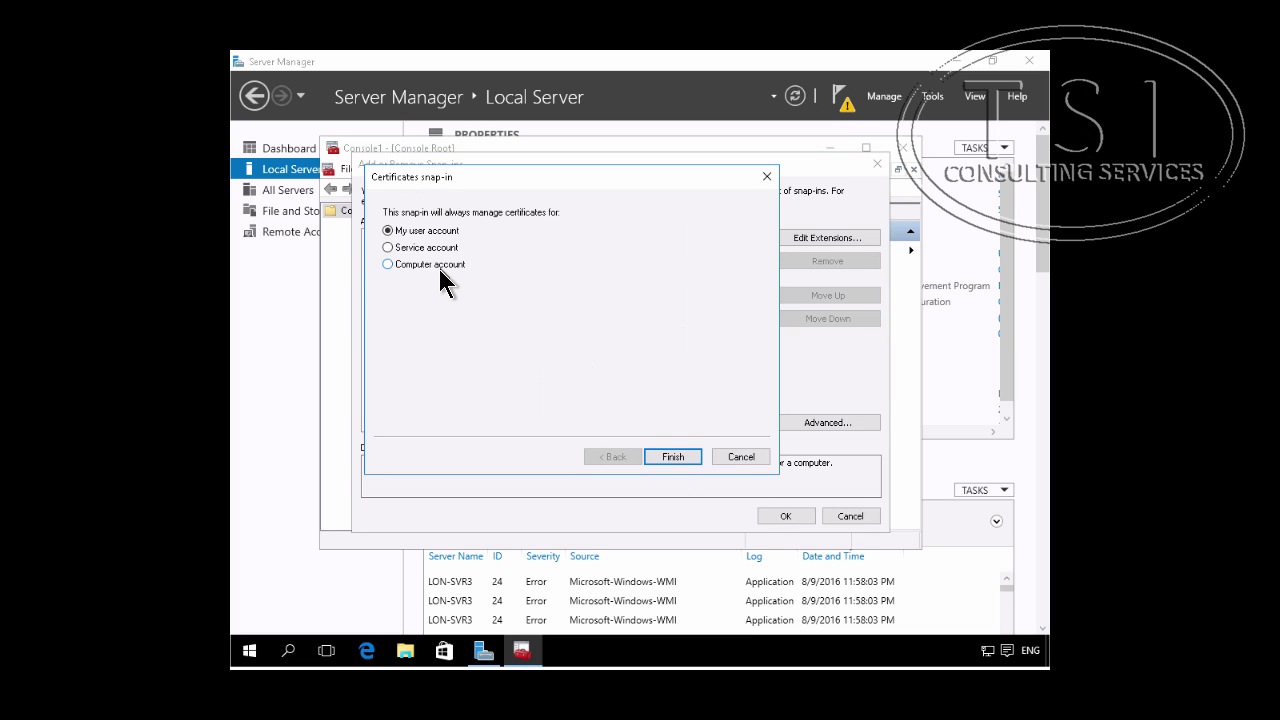
click(430, 264)
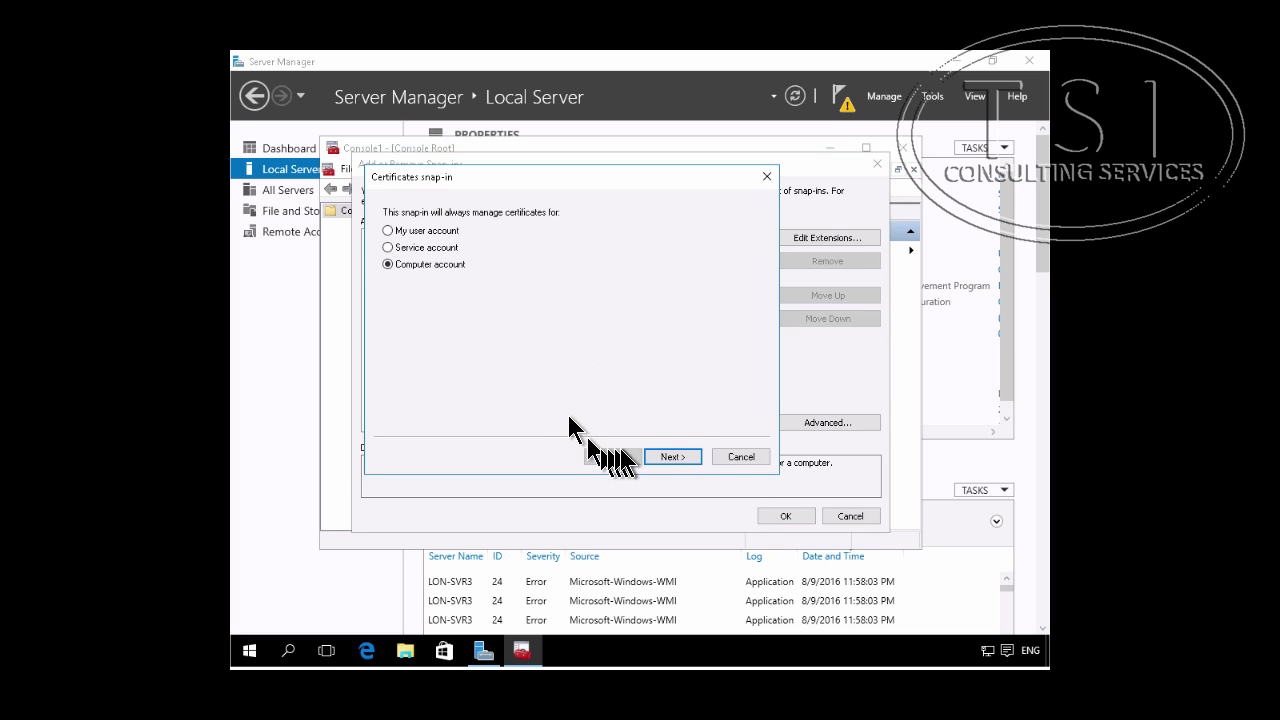
click(660, 458)
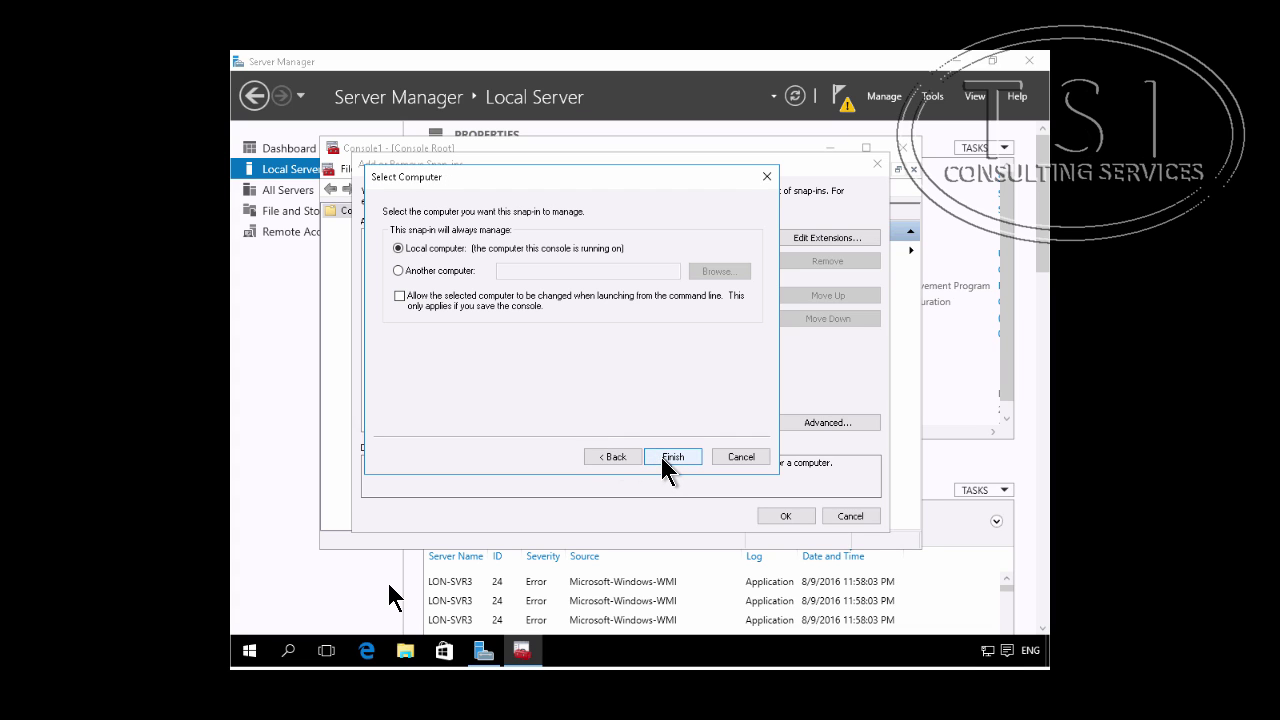
click(668, 457)
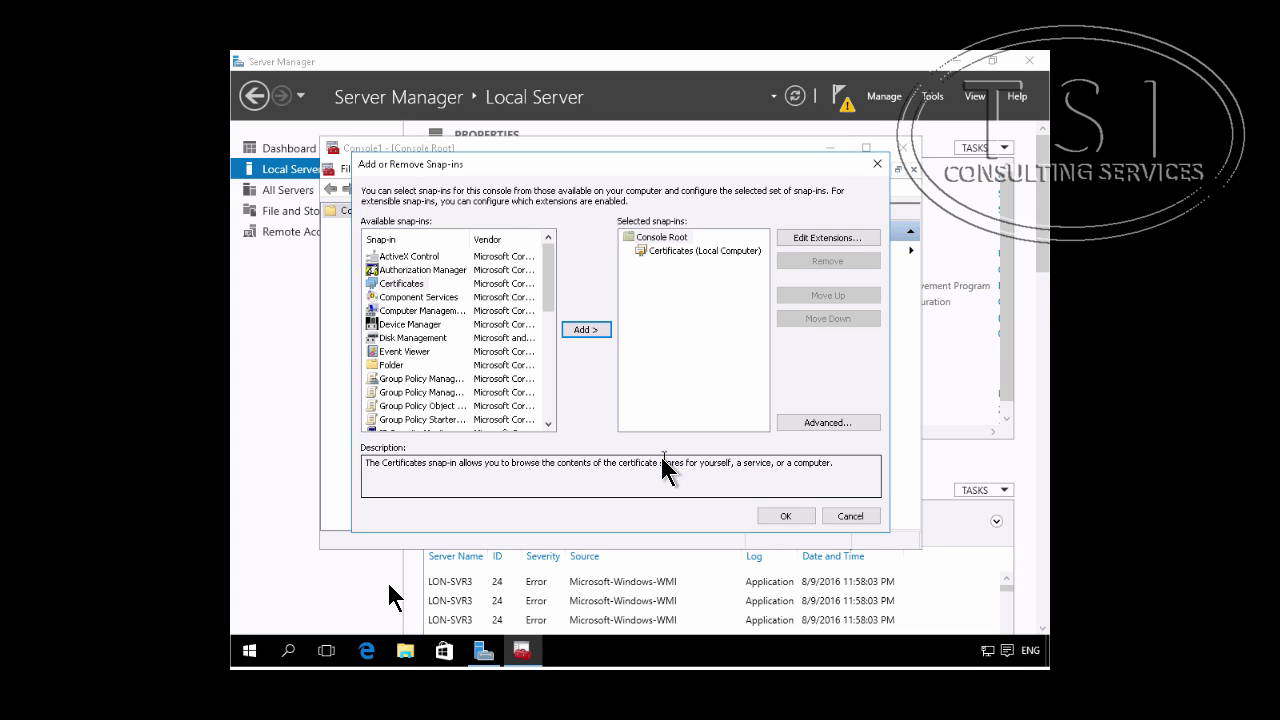
click(788, 516)
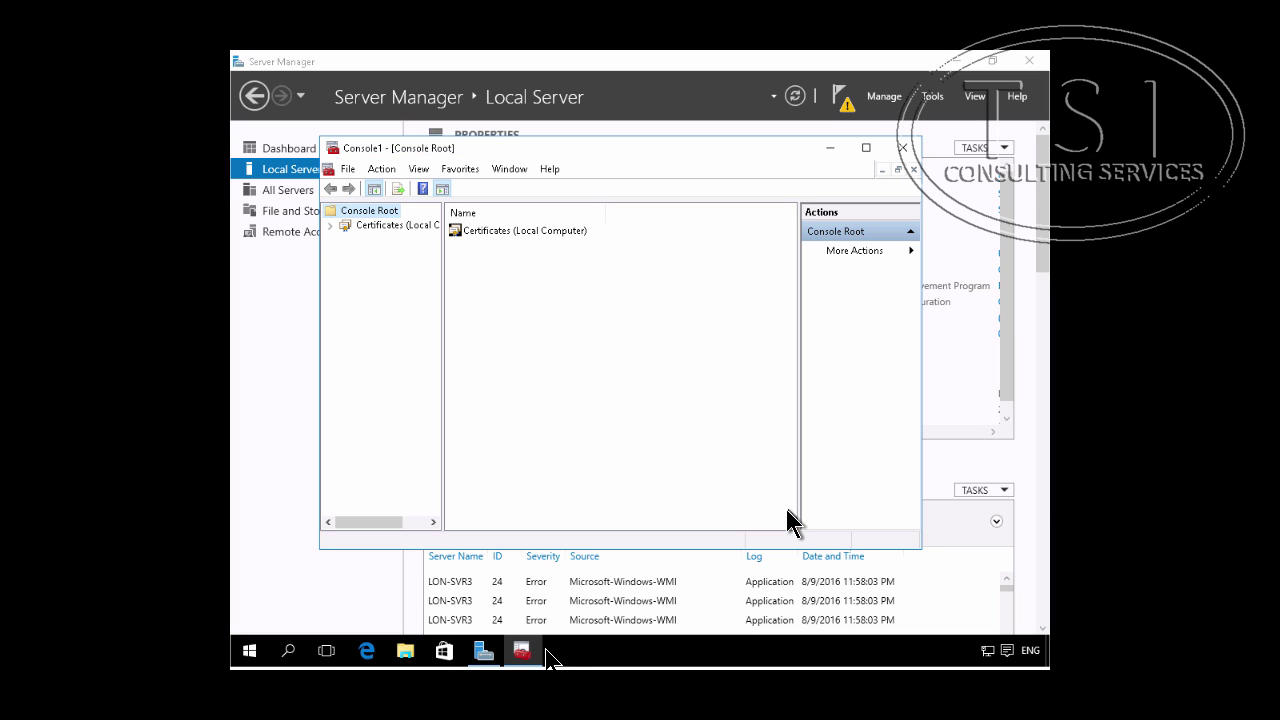
click(331, 225)
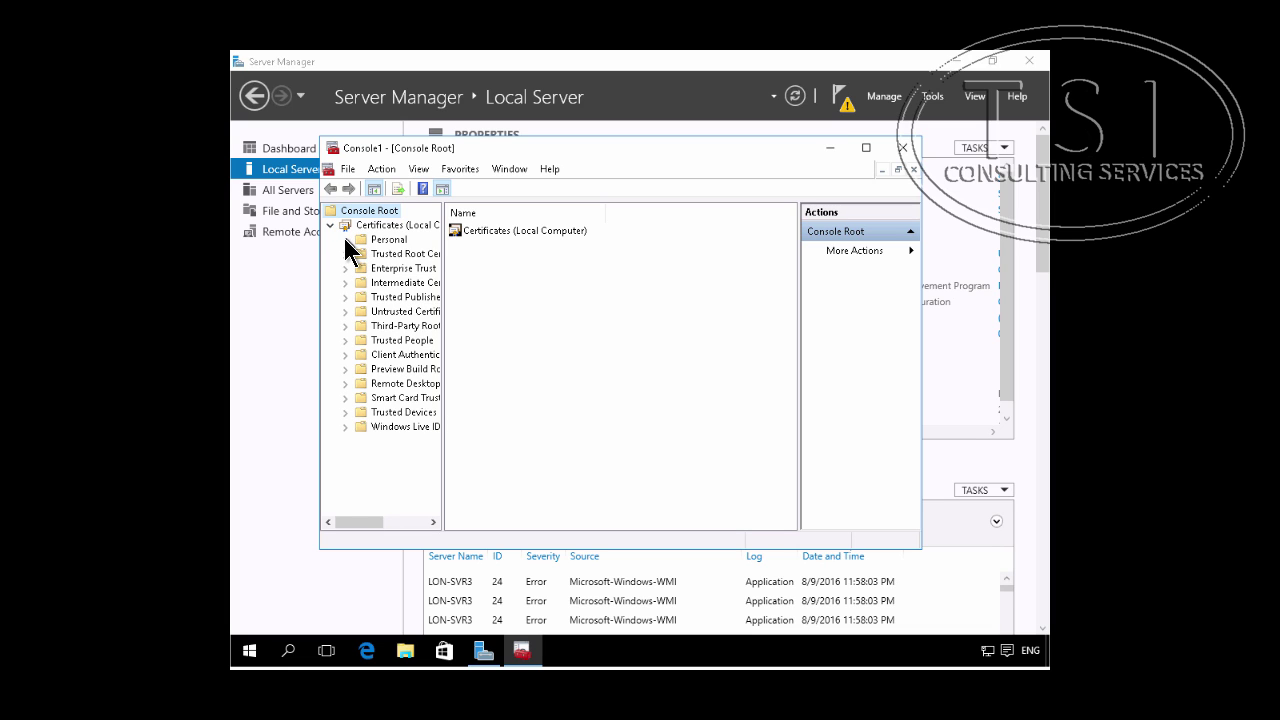
Step: Start the Certificate Import wizard on the Personal store
click(396, 242)
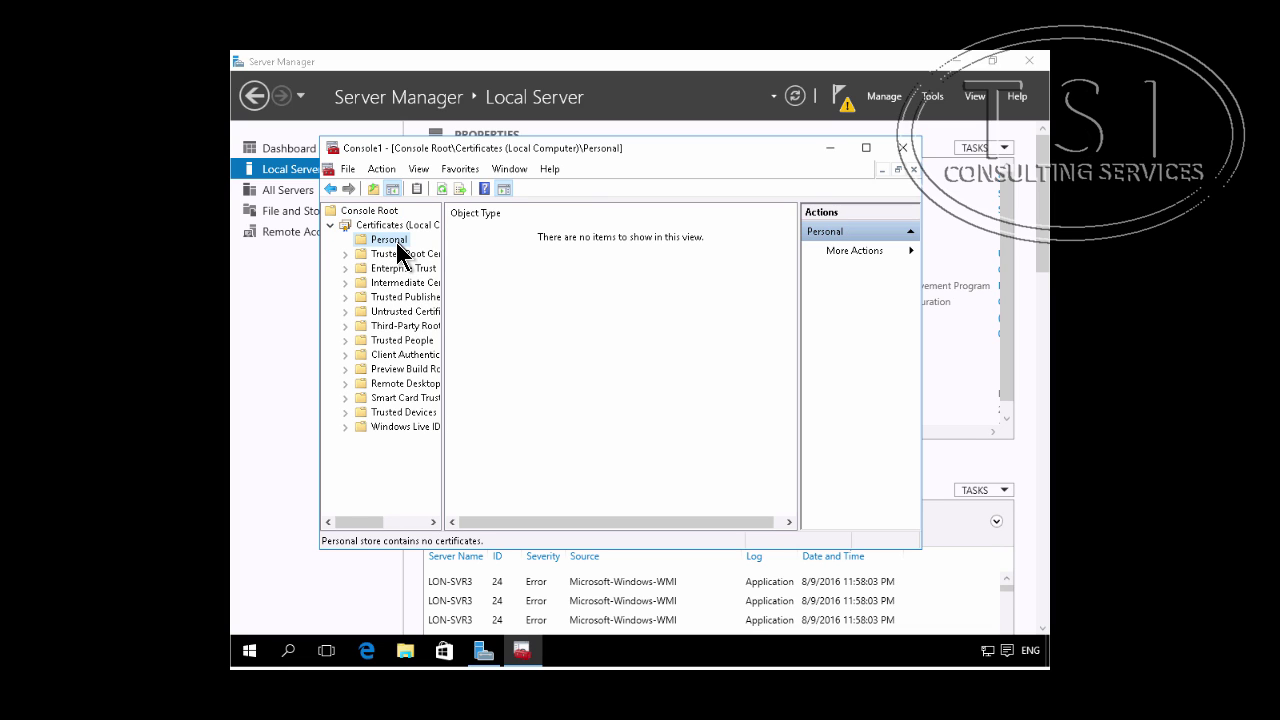
right_click(397, 243)
mouse_move(443, 277)
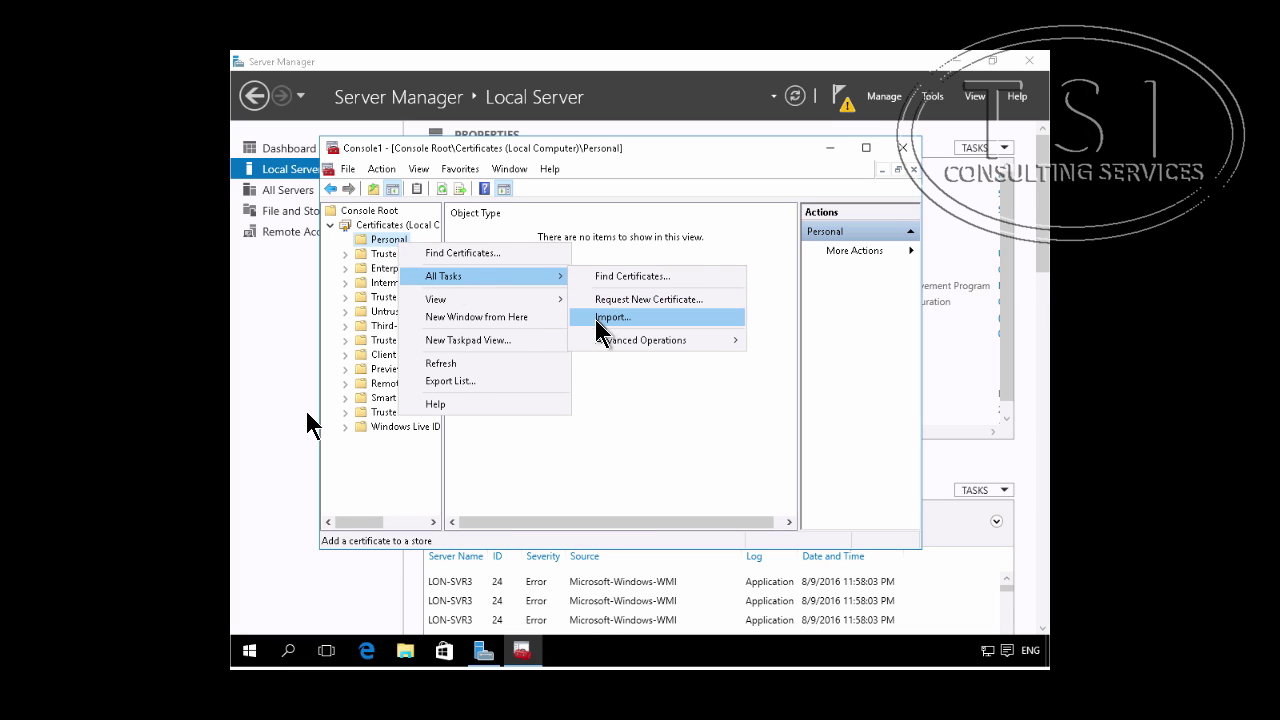
click(597, 318)
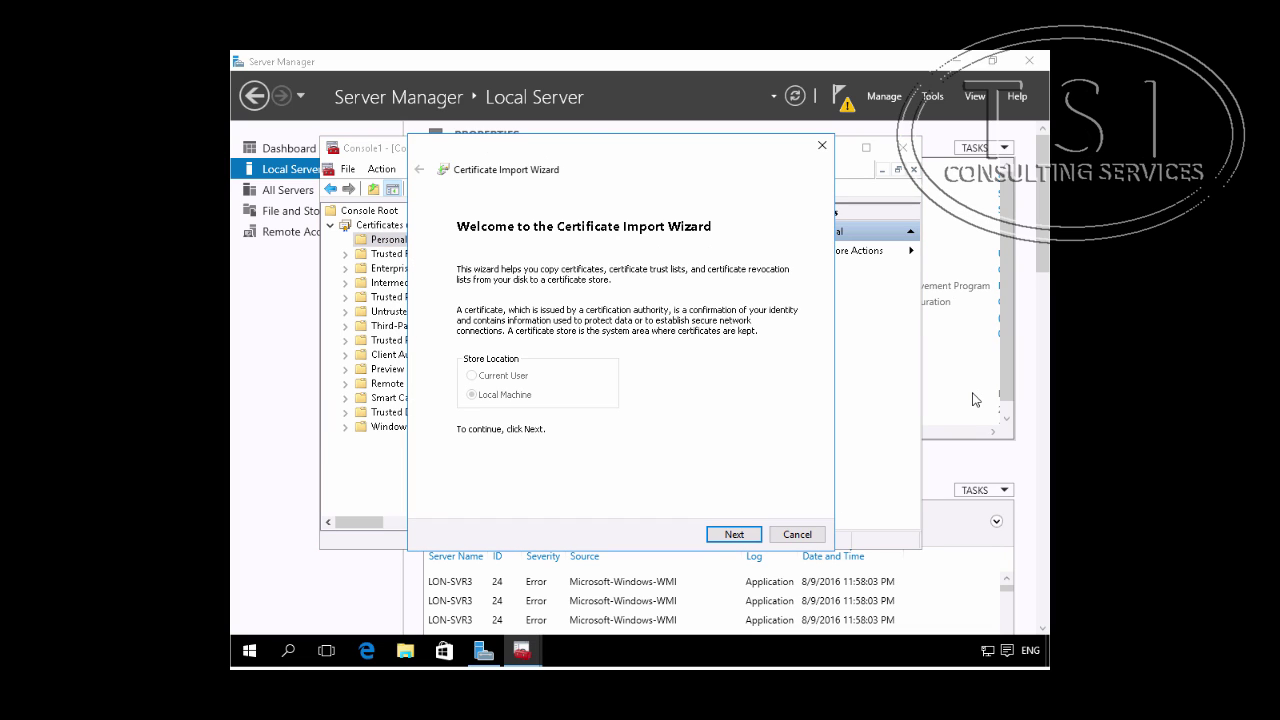
click(733, 537)
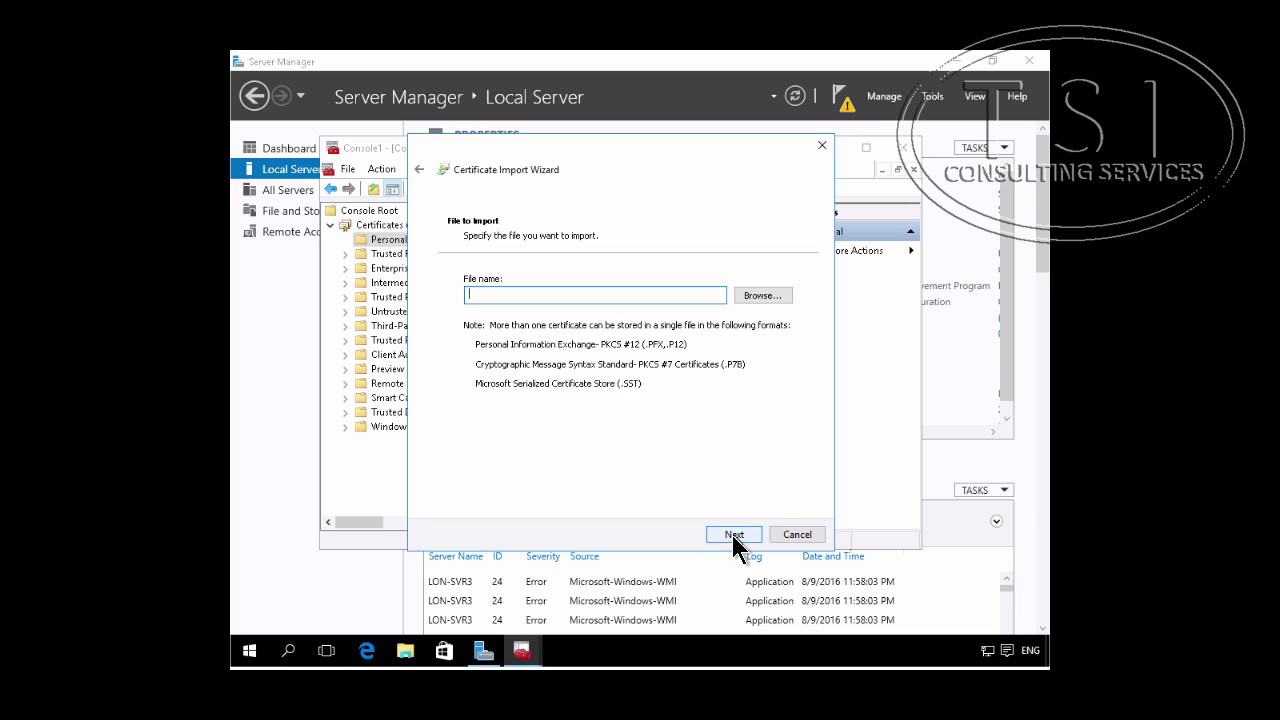
Step: Choose \\lon-svr2\c$\affs.pfx and enter its private key password, shown in plain text
text(\\lon)
text(-)
text(svr)
text(2)
text(\c)
text($)
text(\af)
text(fs)
text(.pfx)
click(733, 536)
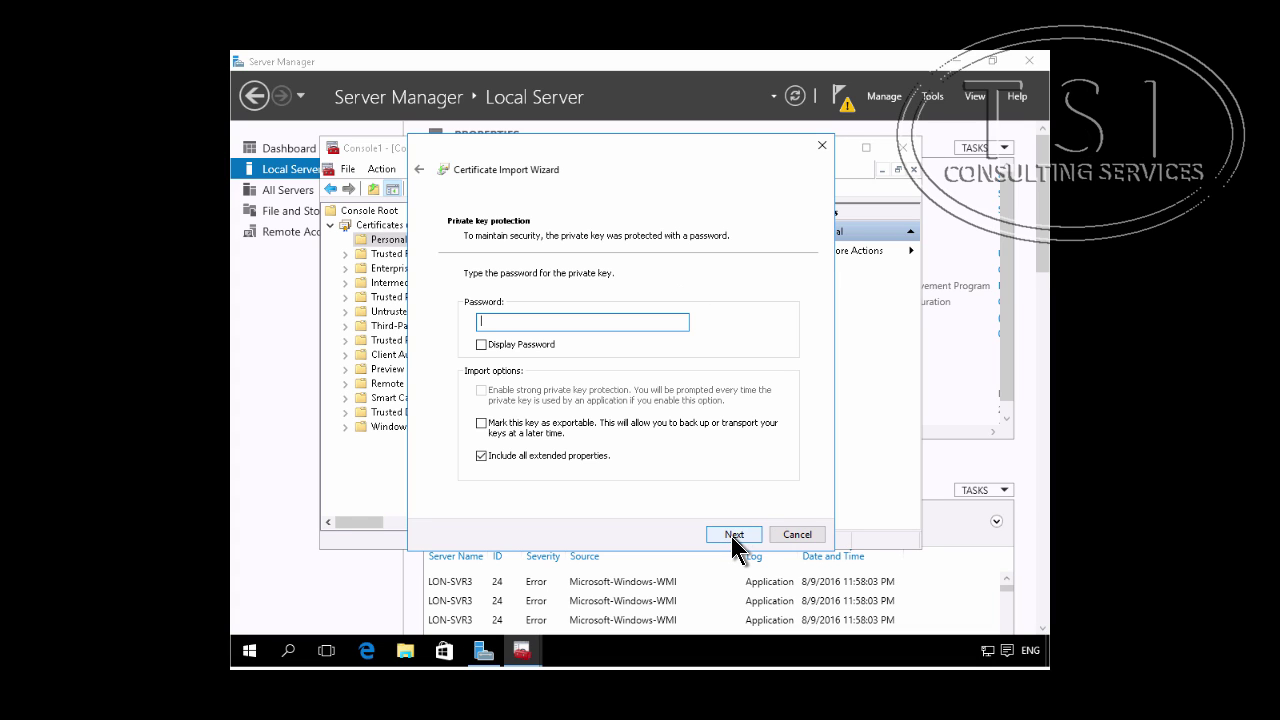
text(Pa$$w0rd)
key(Tab)
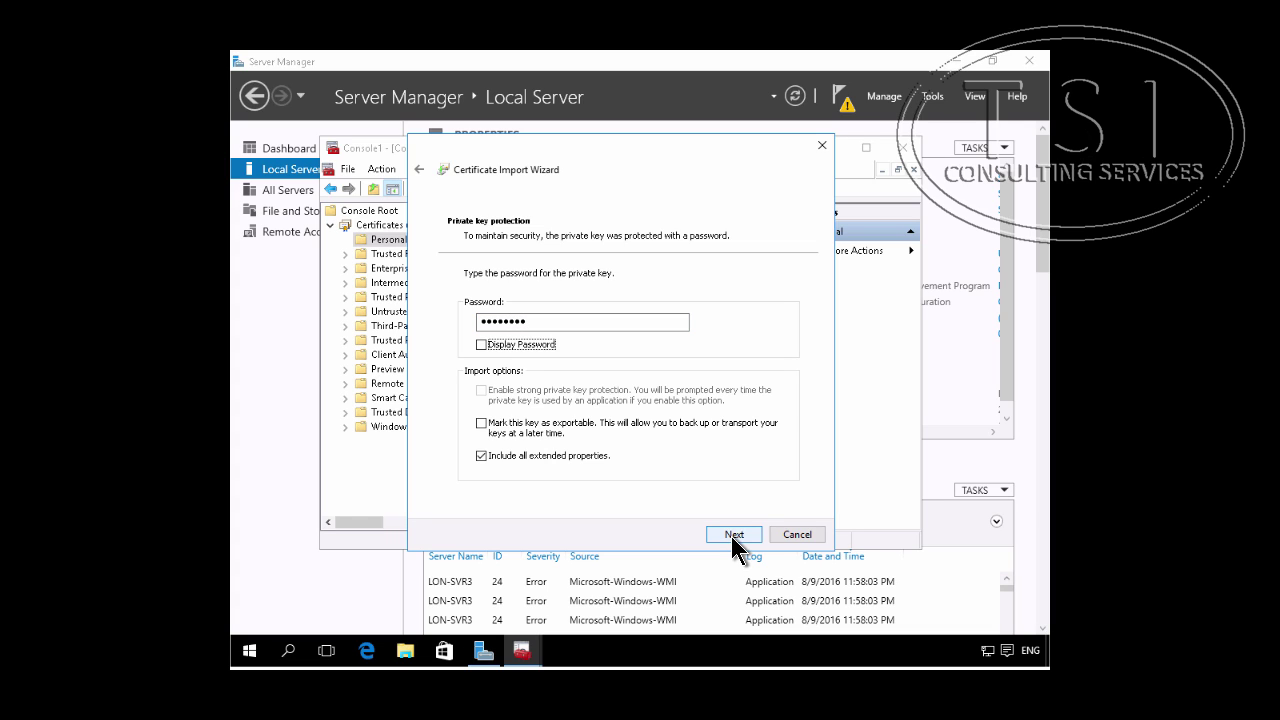
click(517, 358)
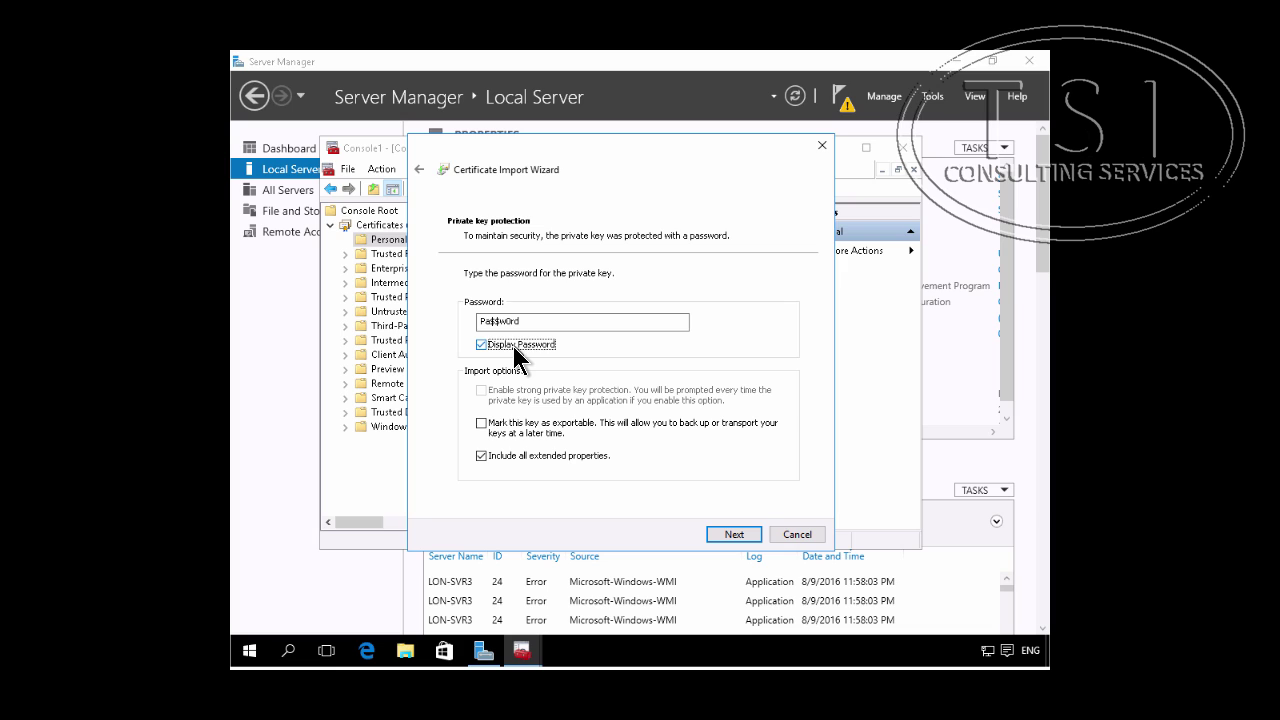
Step: Keep the Personal store as destination and complete the import
click(727, 539)
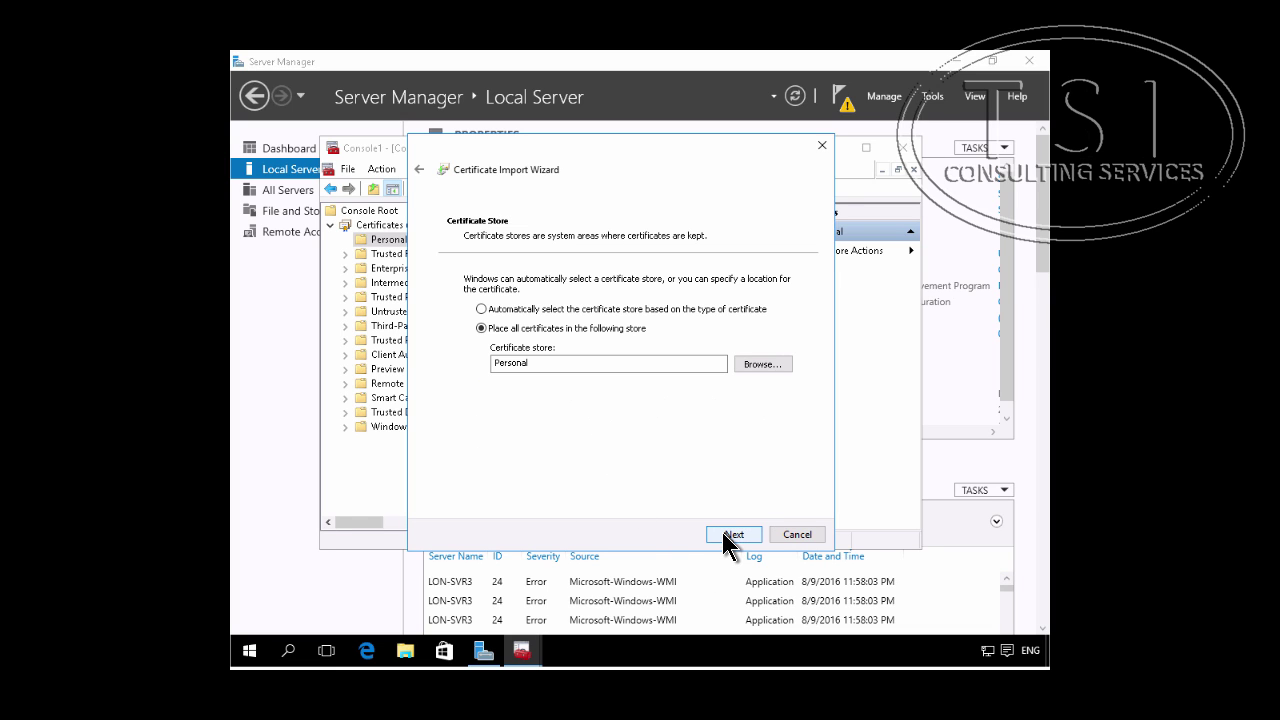
click(729, 540)
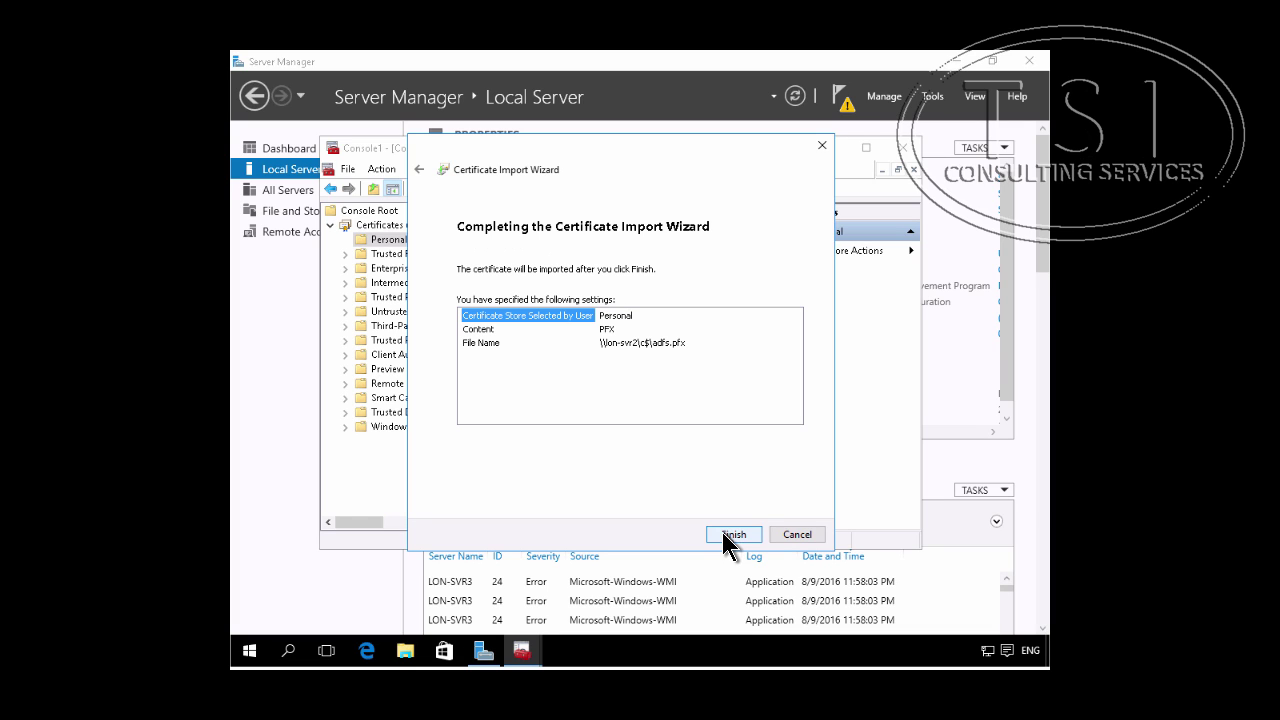
click(723, 533)
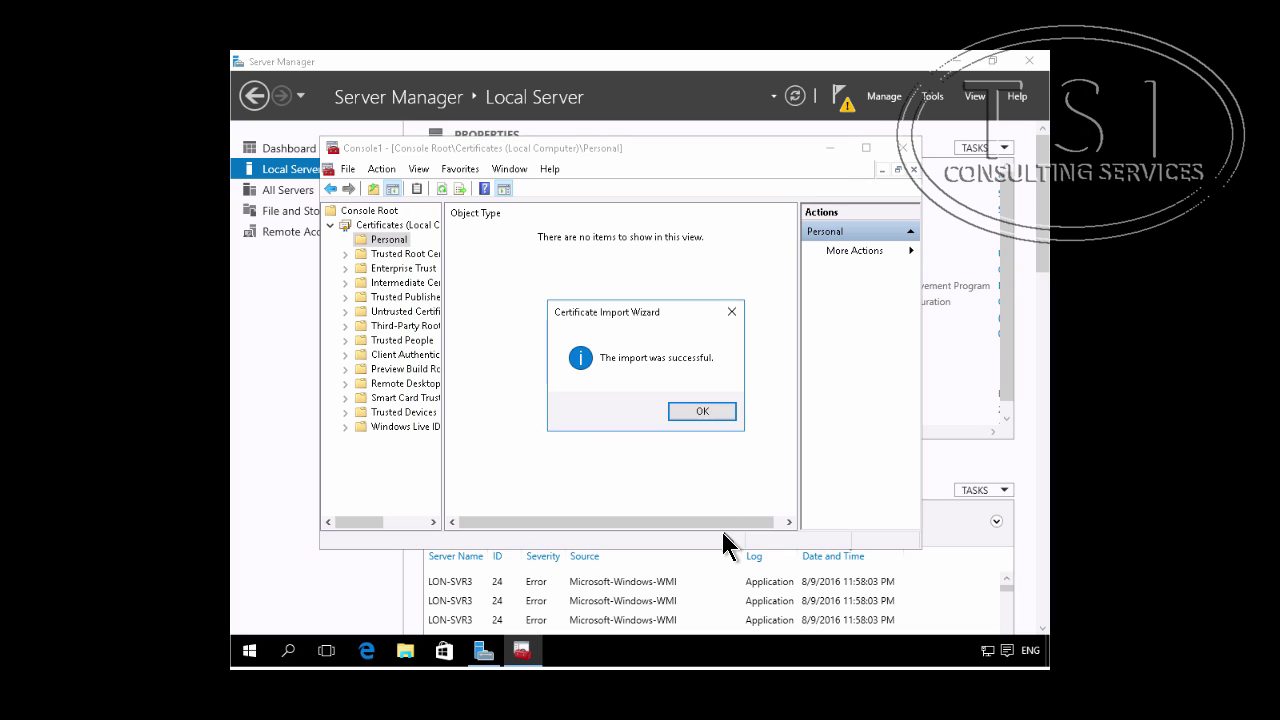
click(703, 411)
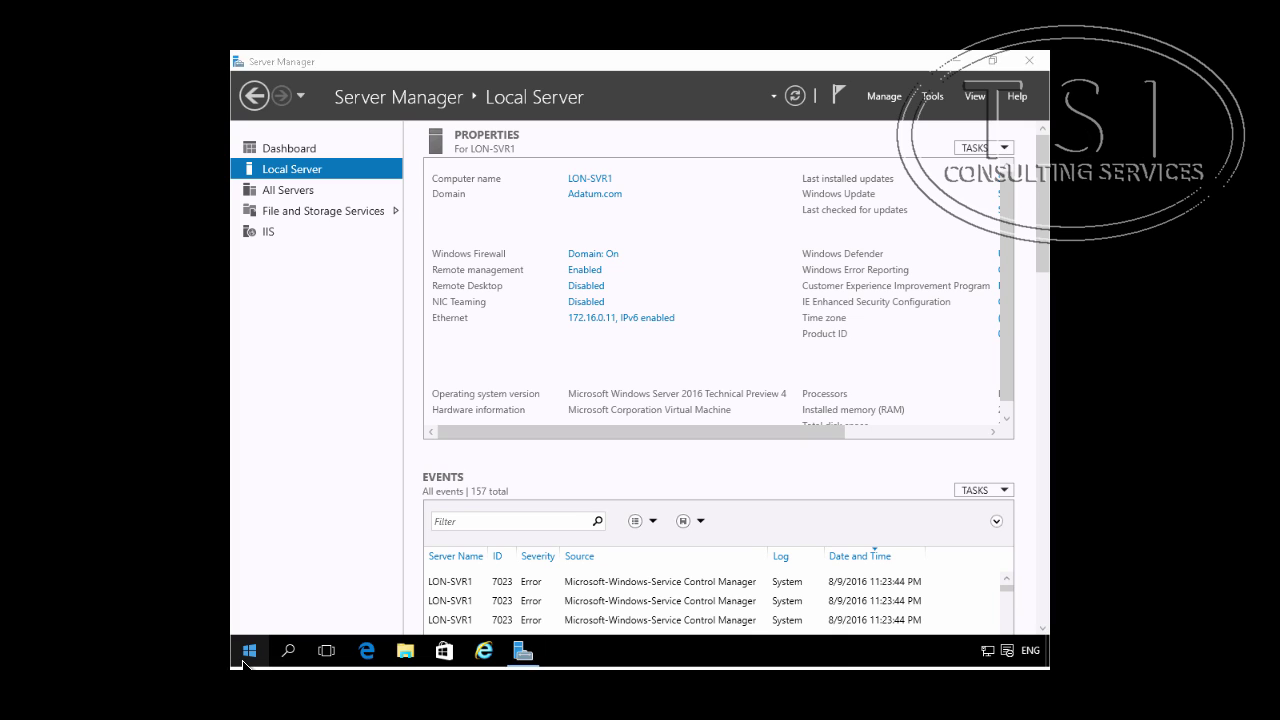
Step: Launch a blank management console from the Run prompt on LON-SVR1
right_click(240, 657)
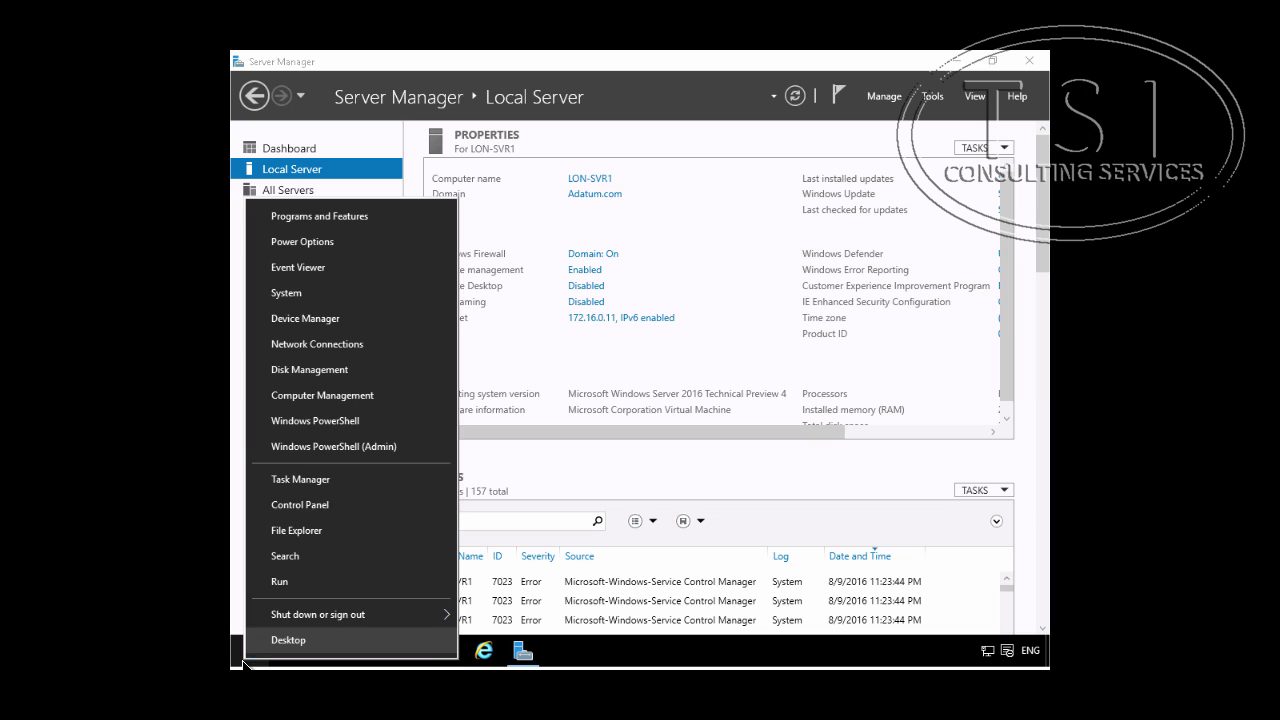
click(275, 588)
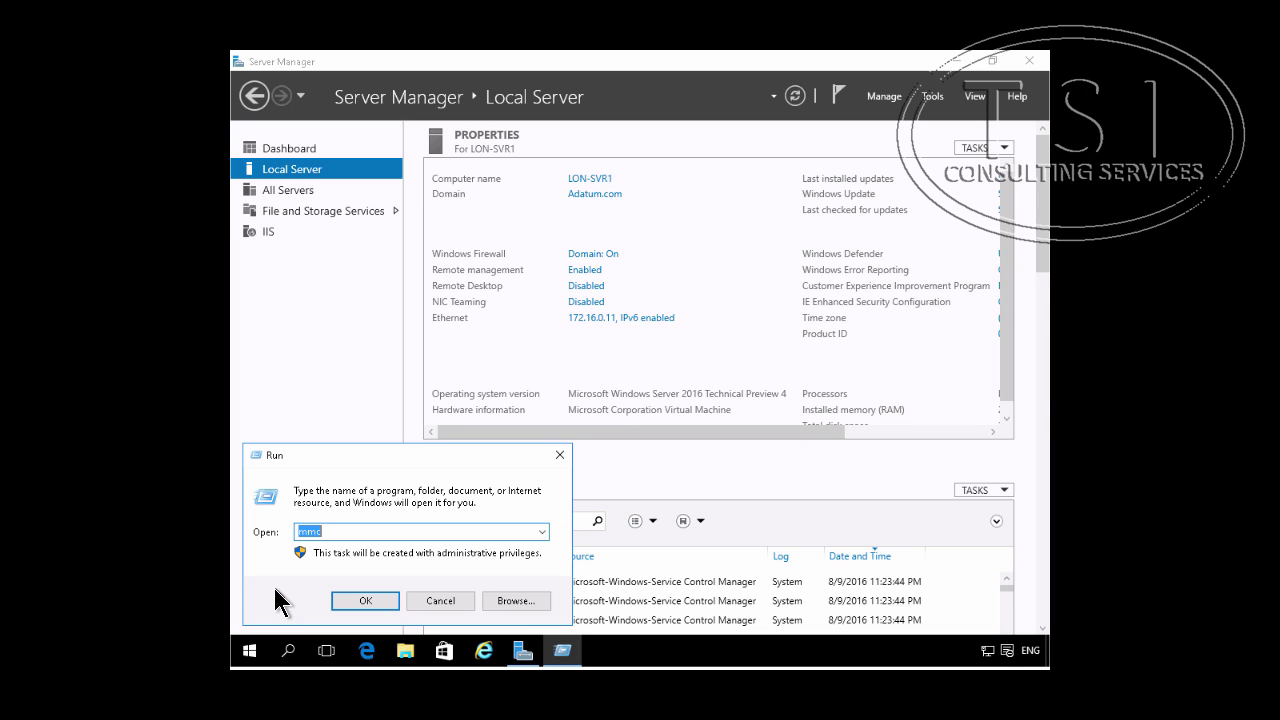
key(Return)
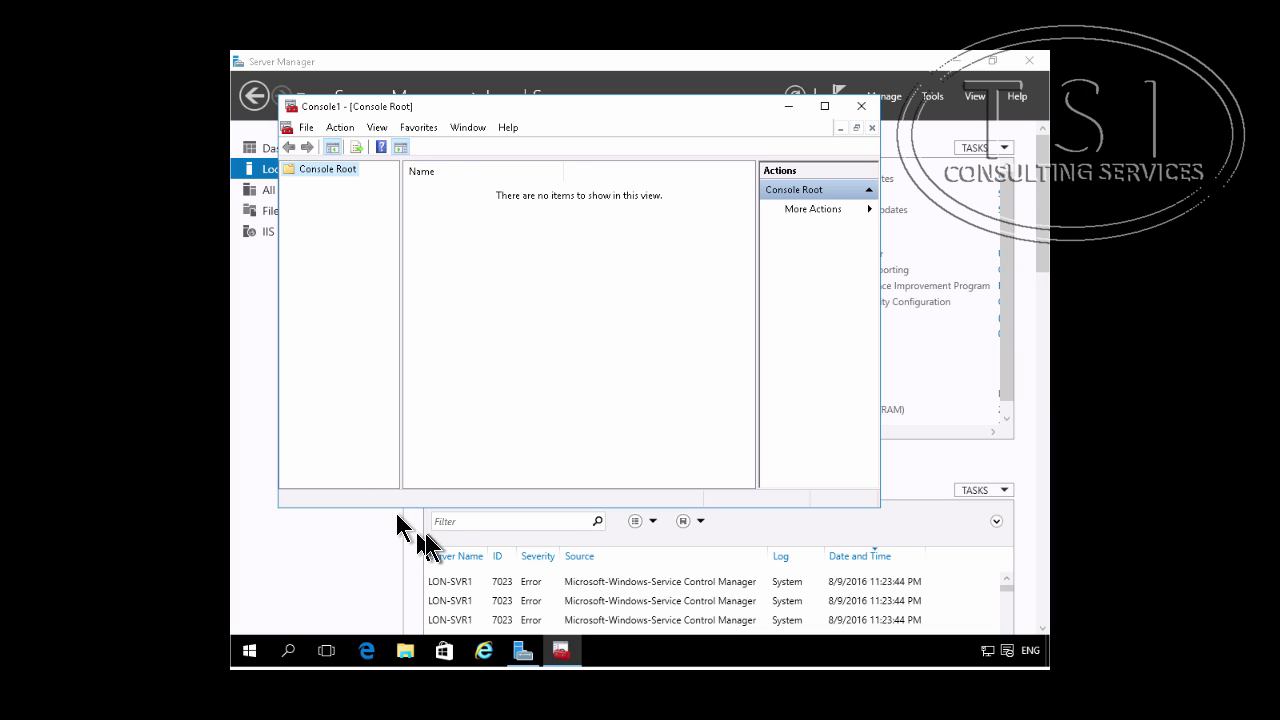
Step: Add the Certificates snap-in for the local computer account
click(306, 127)
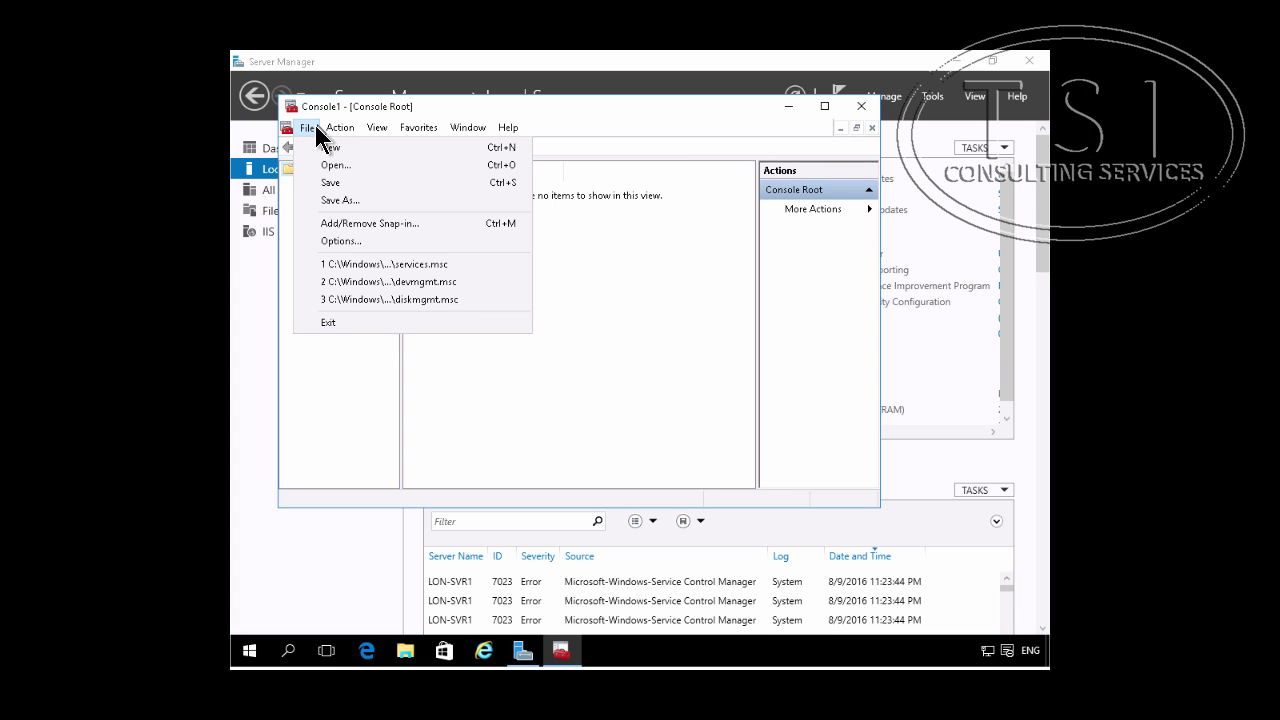
click(350, 224)
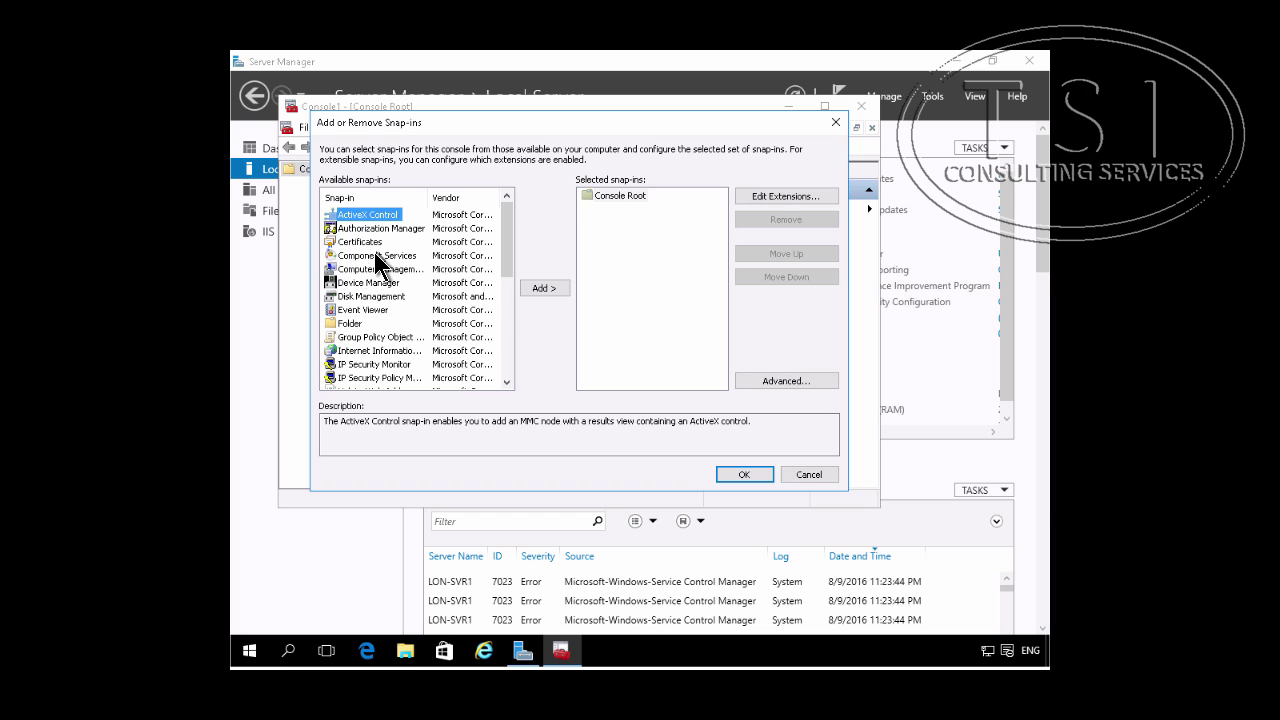
click(362, 242)
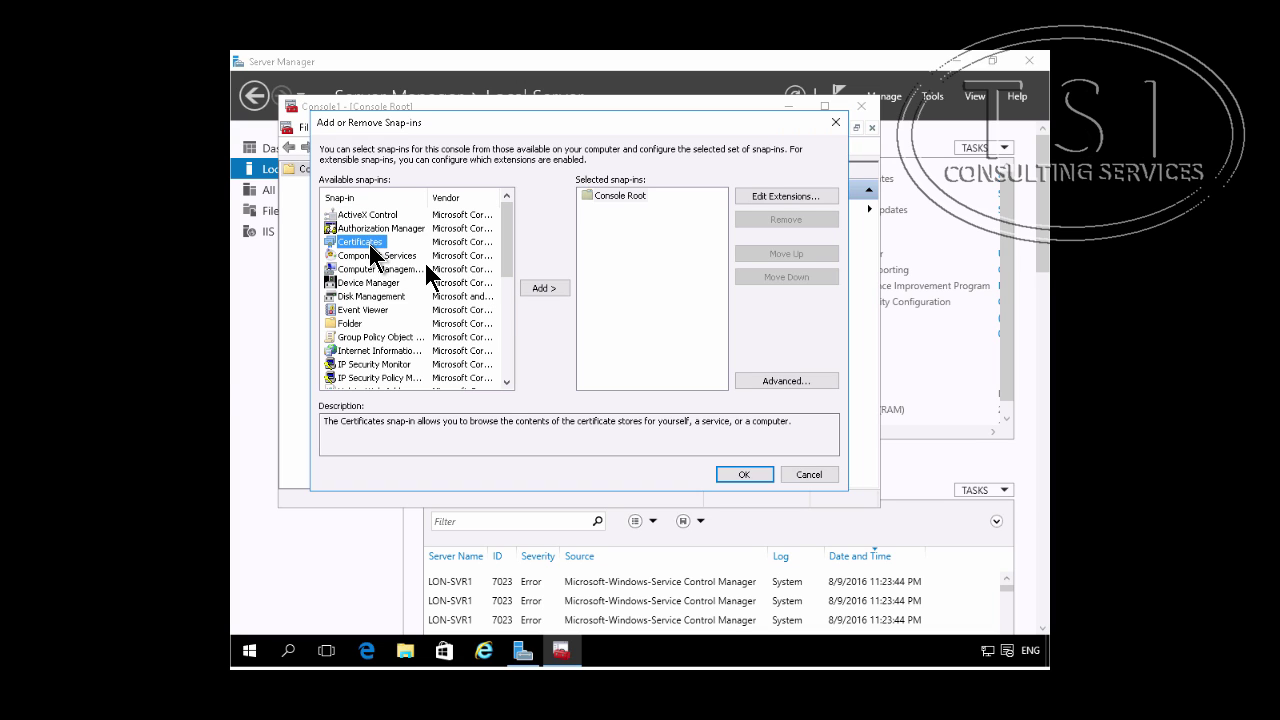
click(532, 290)
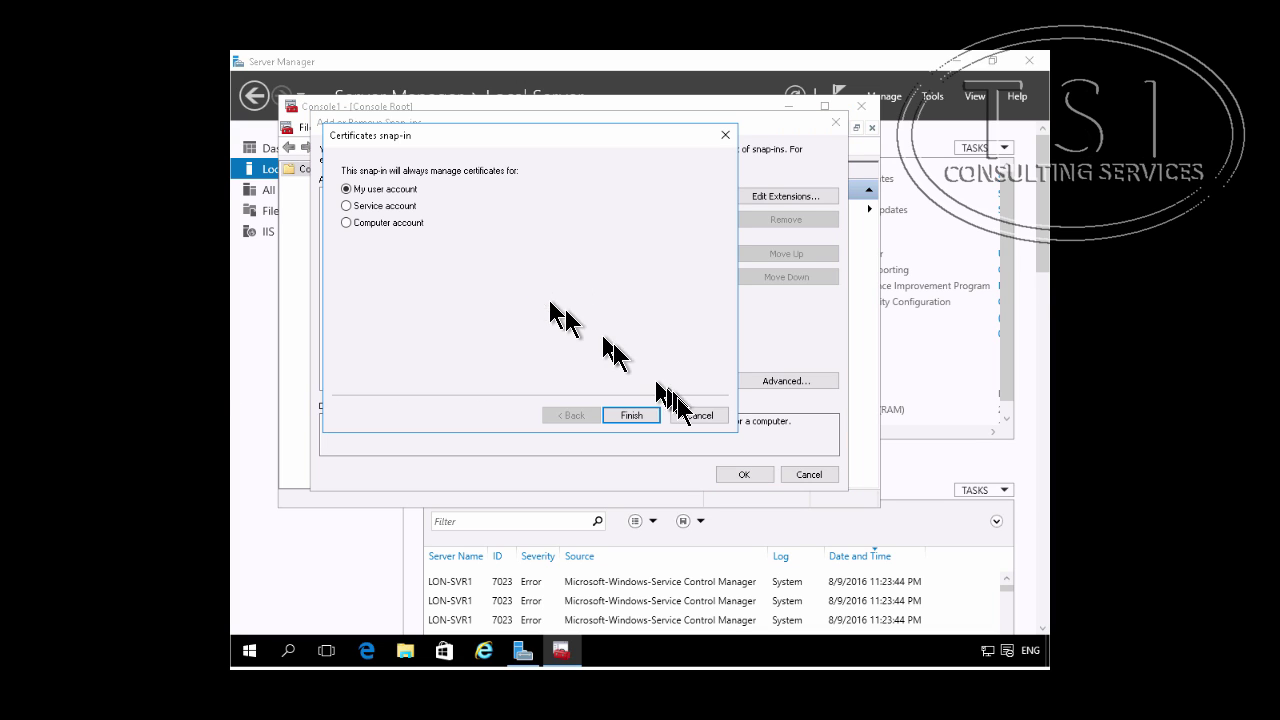
click(378, 225)
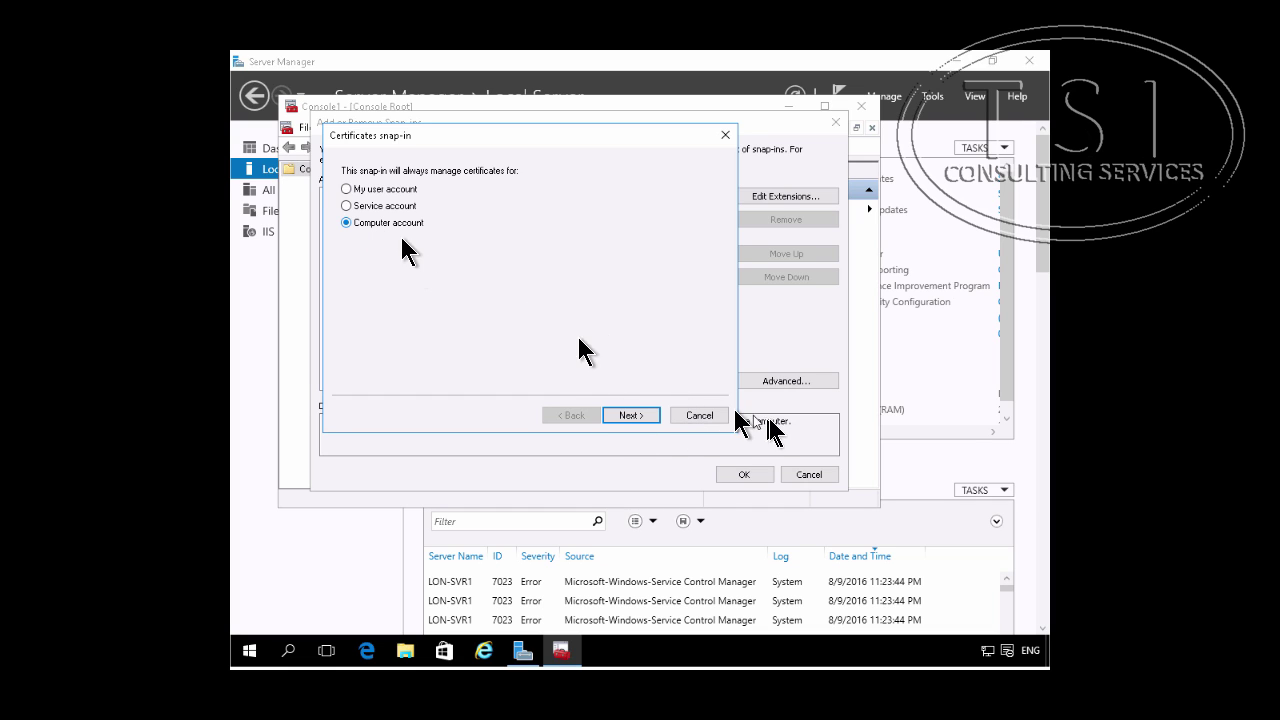
click(629, 415)
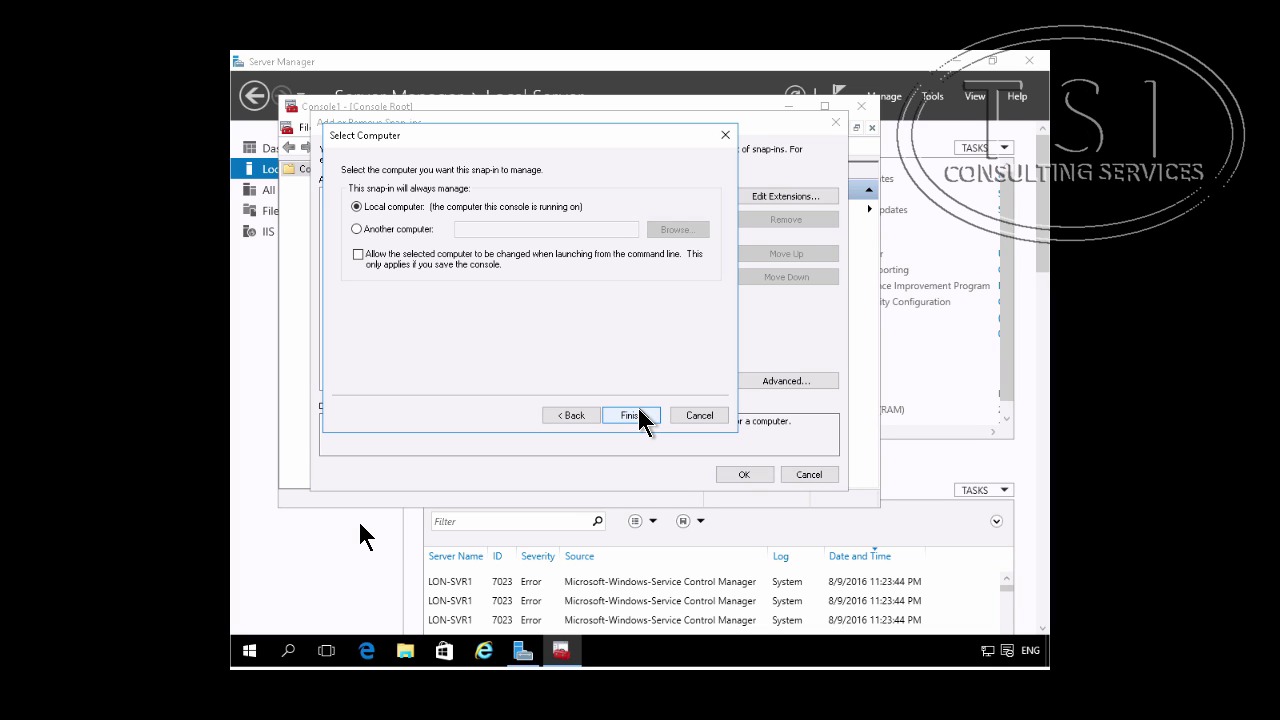
click(638, 412)
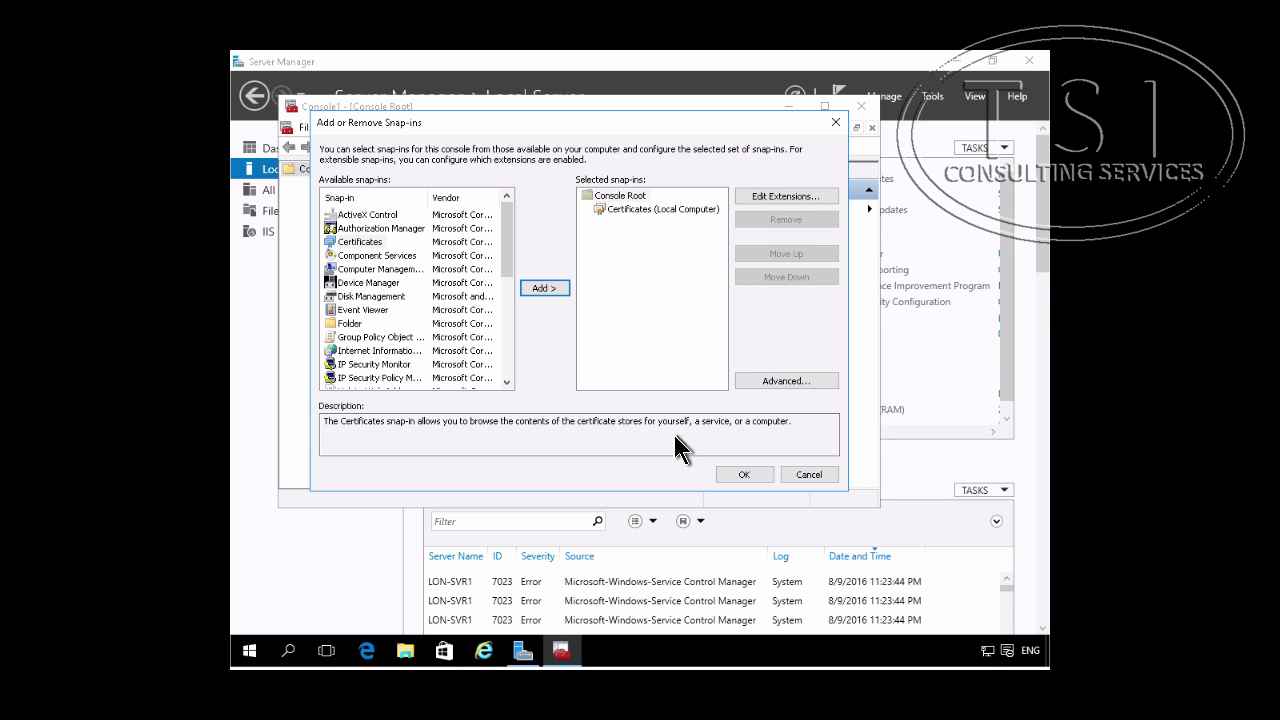
click(744, 474)
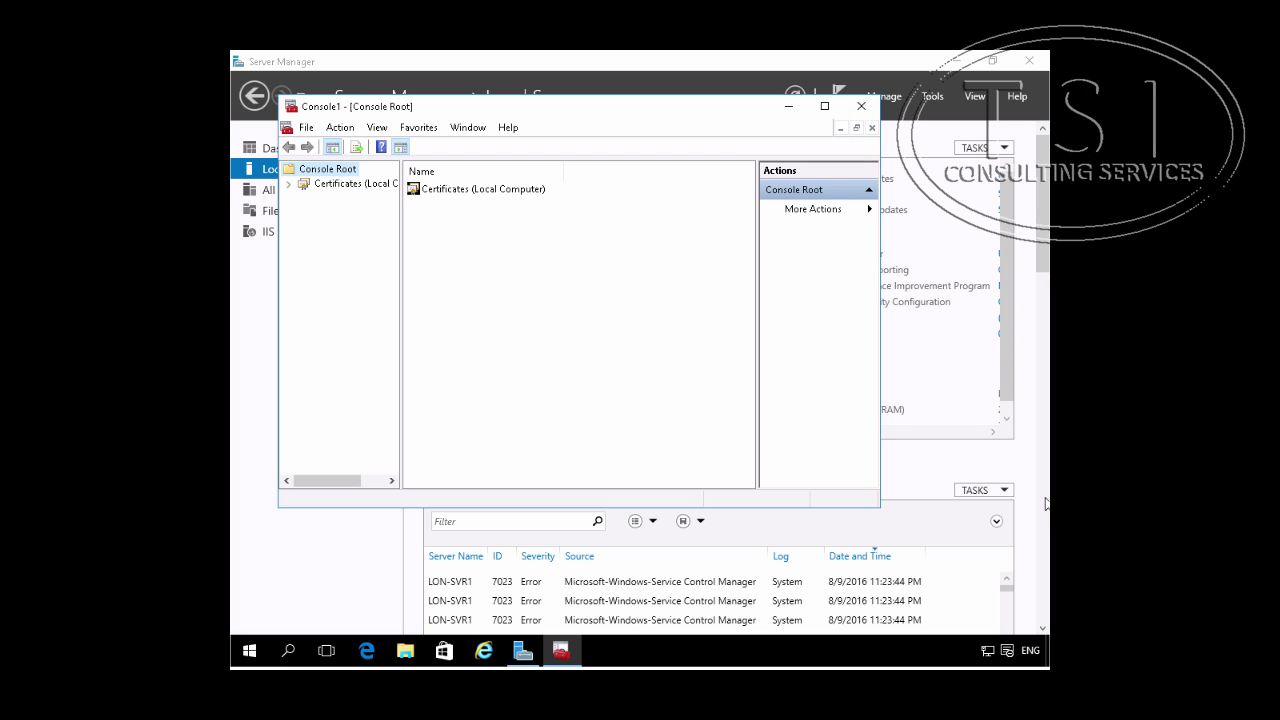
Step: Expand Personal > Certificates to list lon-svr1.adatum.com
click(288, 184)
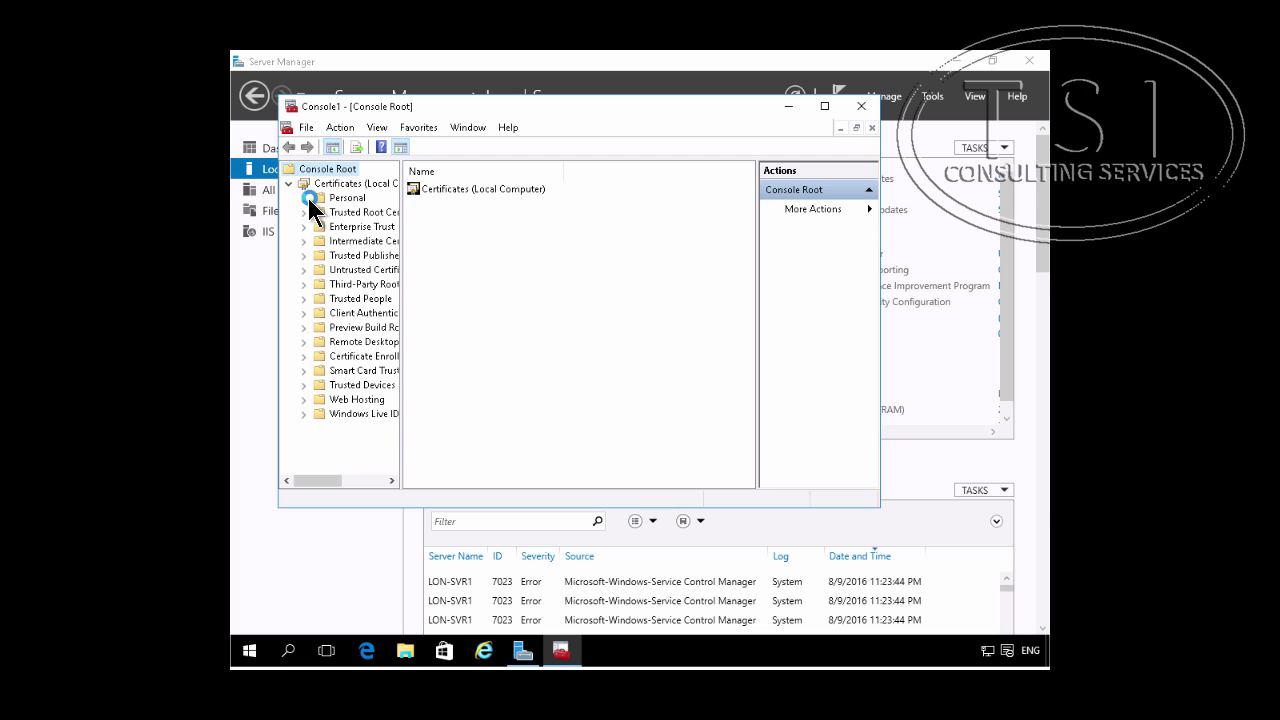
click(304, 198)
click(350, 199)
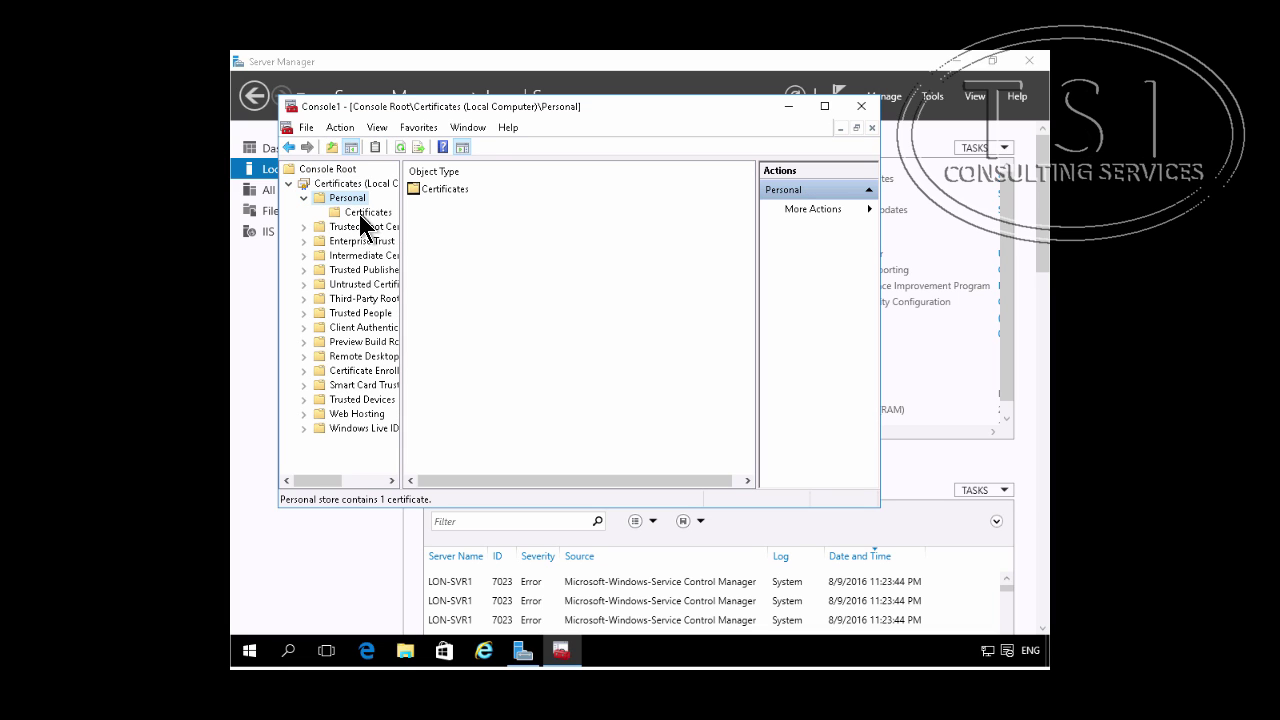
click(366, 213)
Step: Start exporting lon-svr1.adatum.com with its private key, keeping the PFX format
right_click(473, 193)
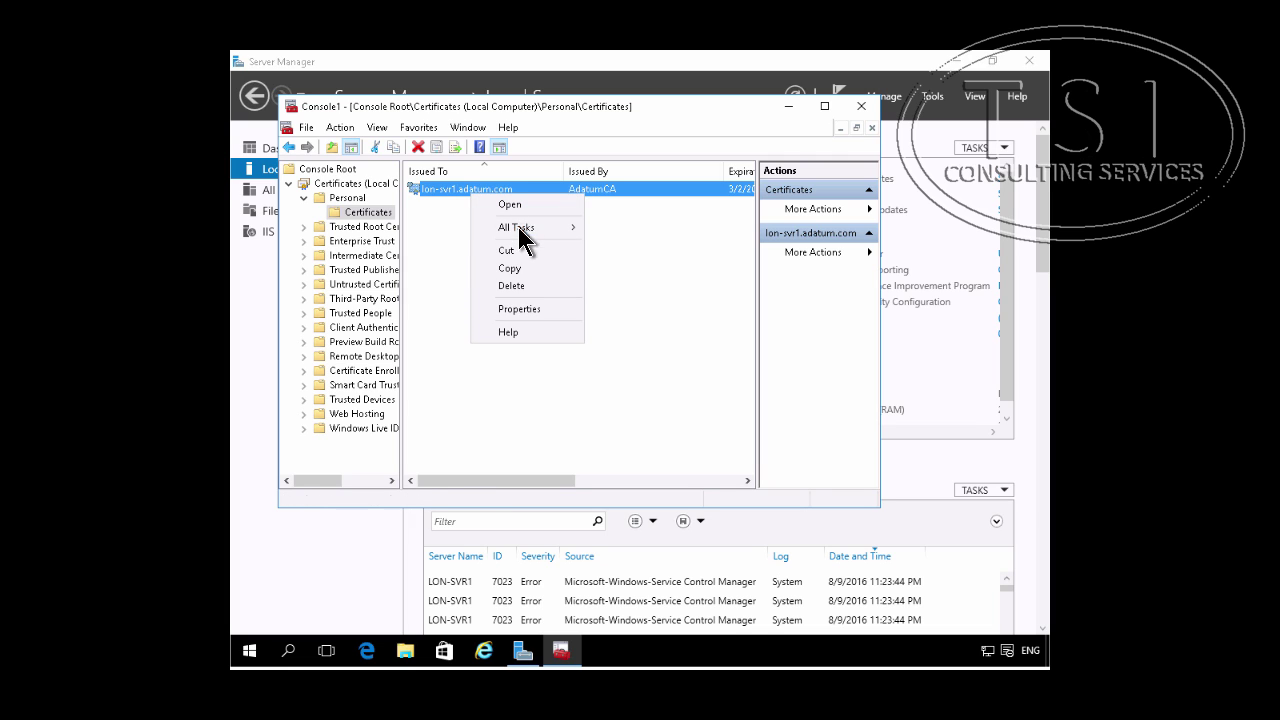
mouse_move(520, 238)
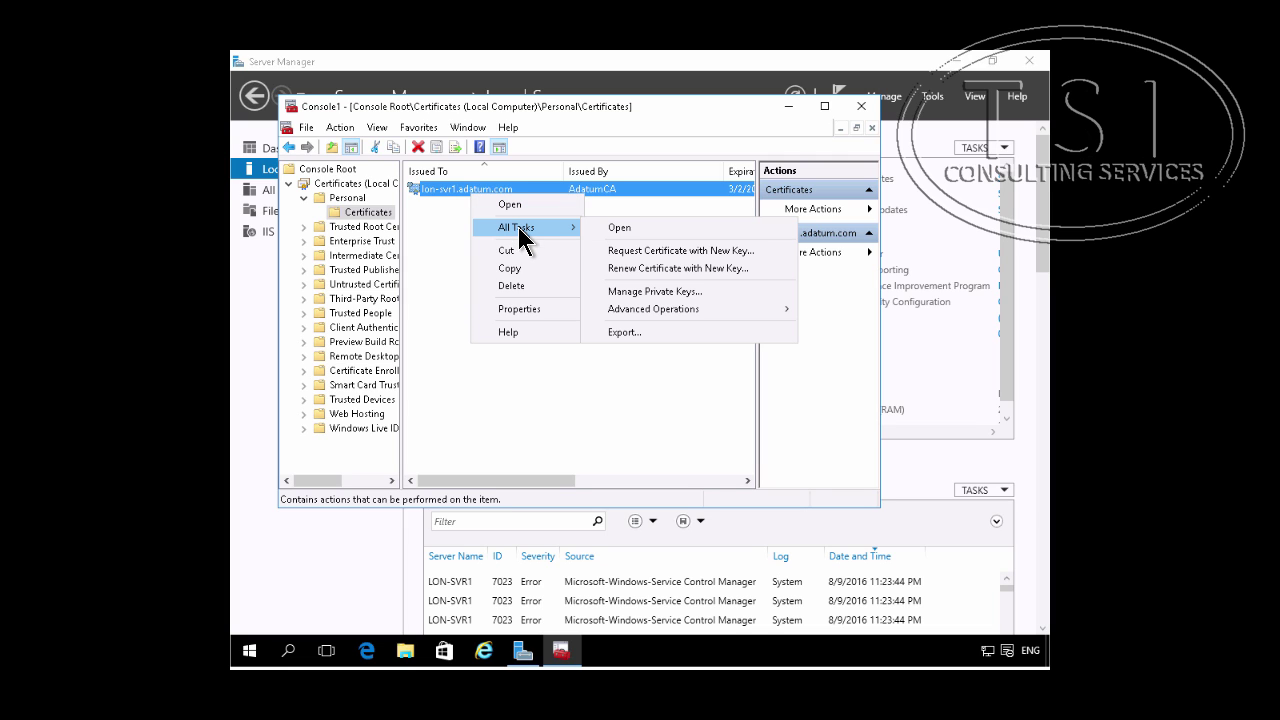
click(670, 333)
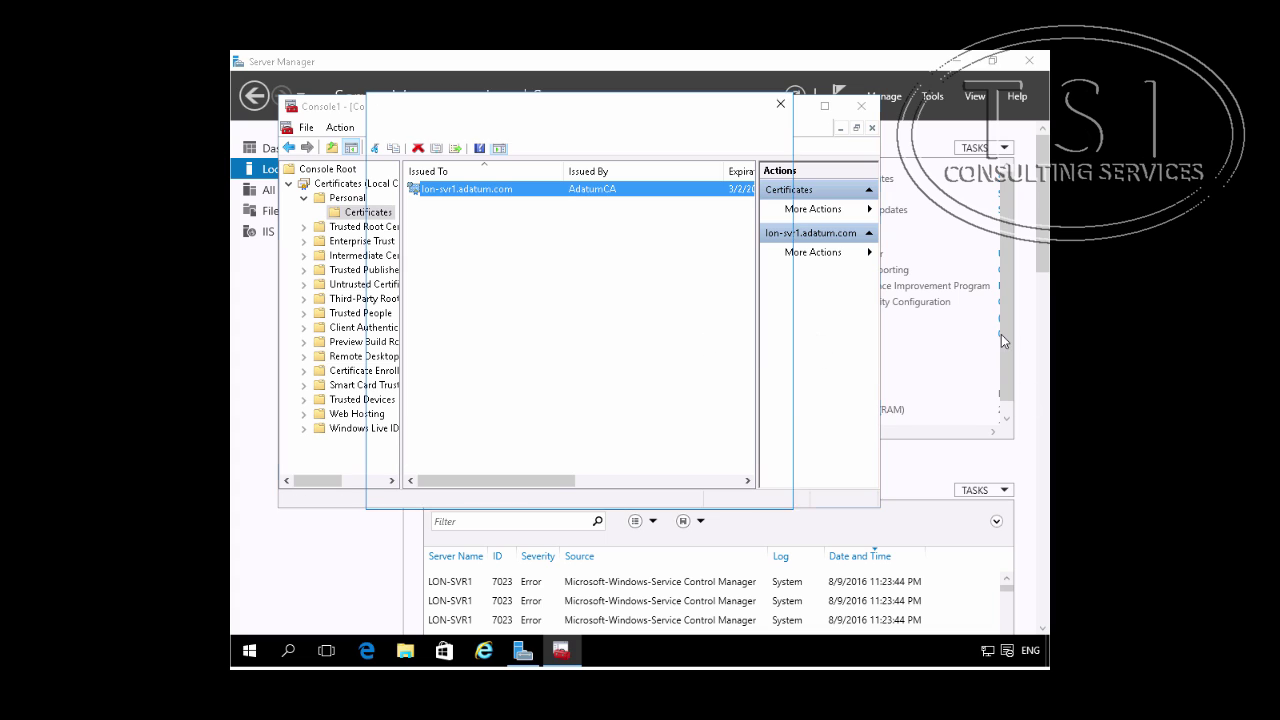
click(677, 496)
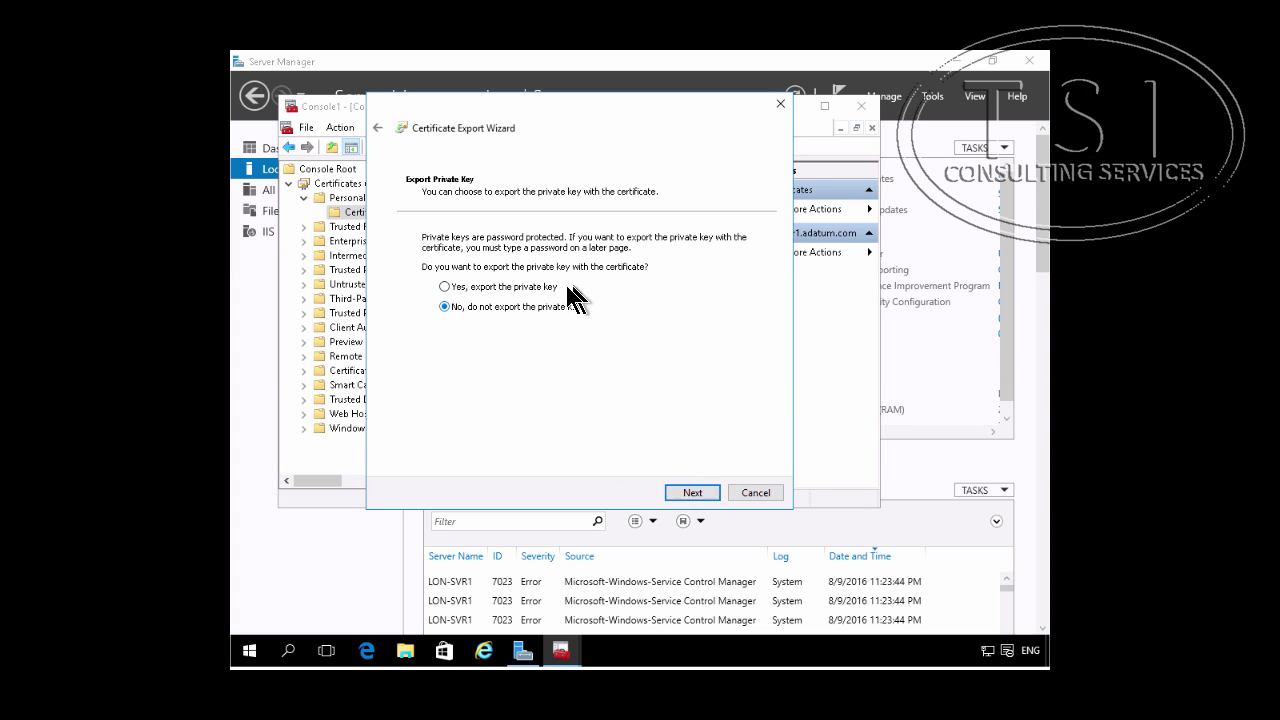
click(545, 289)
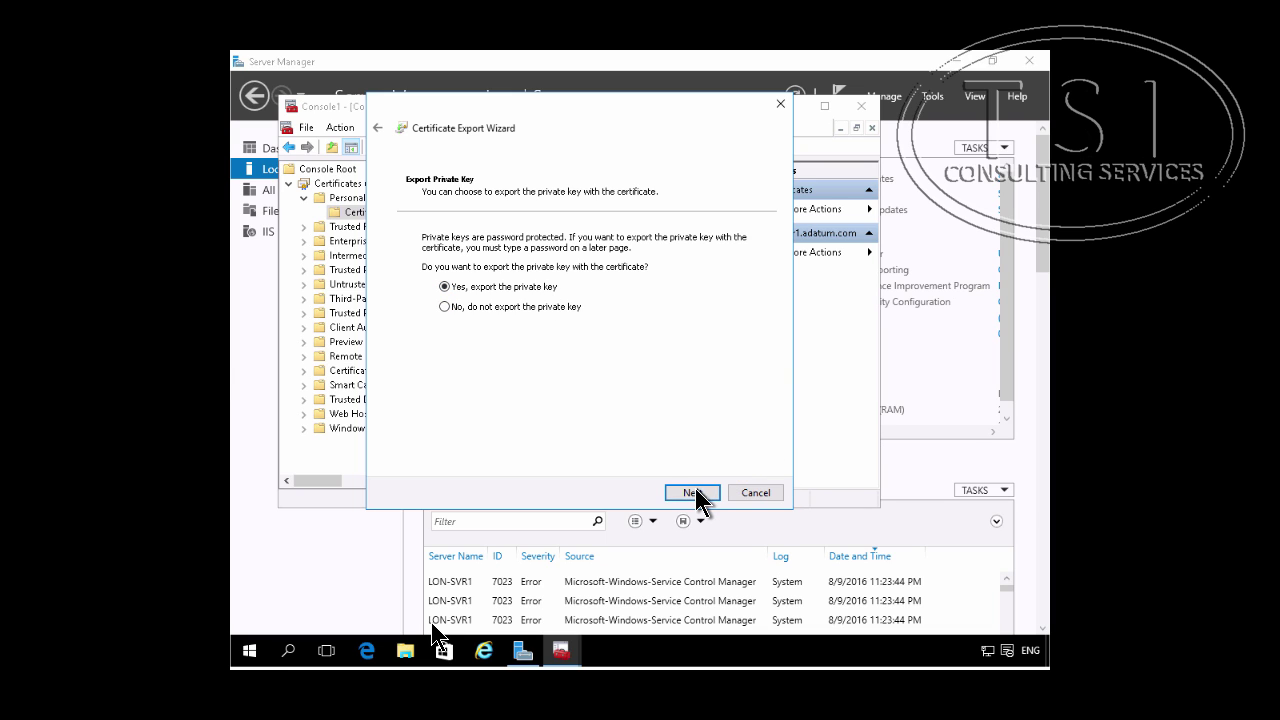
click(693, 492)
click(696, 491)
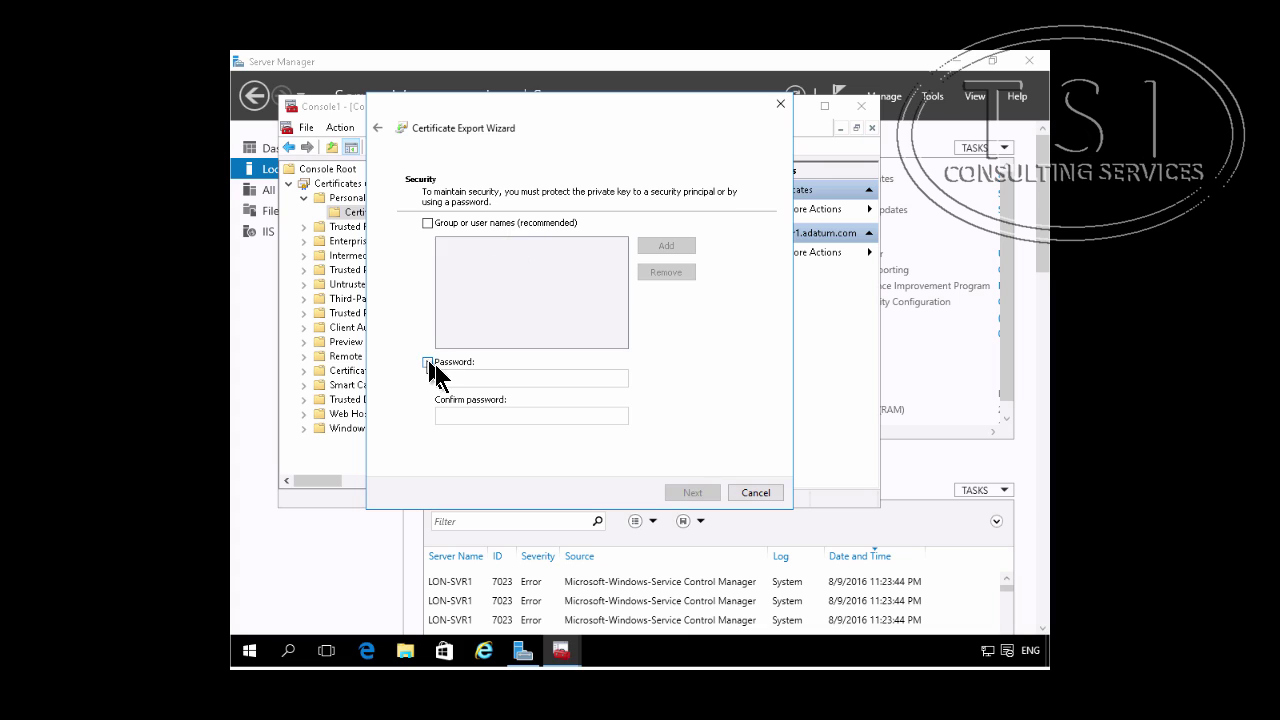
Step: Protect the exported key with a password, entered and confirmed
click(428, 363)
click(484, 380)
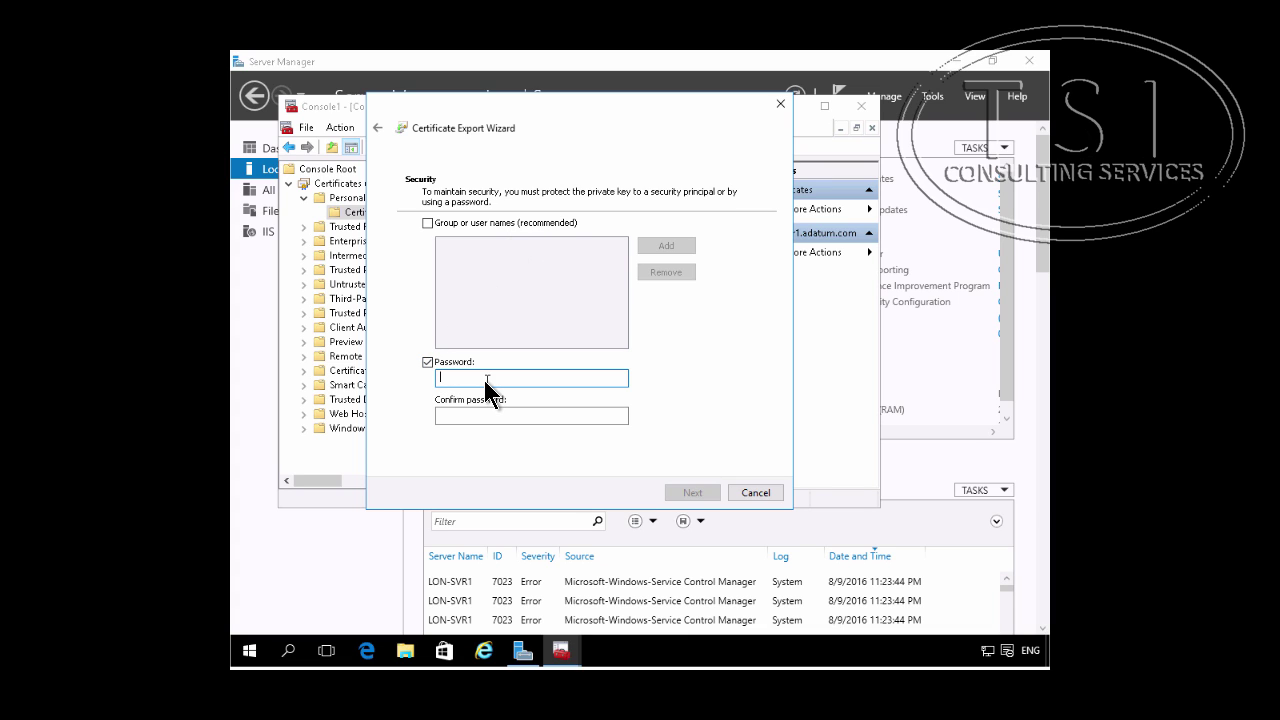
text(P)
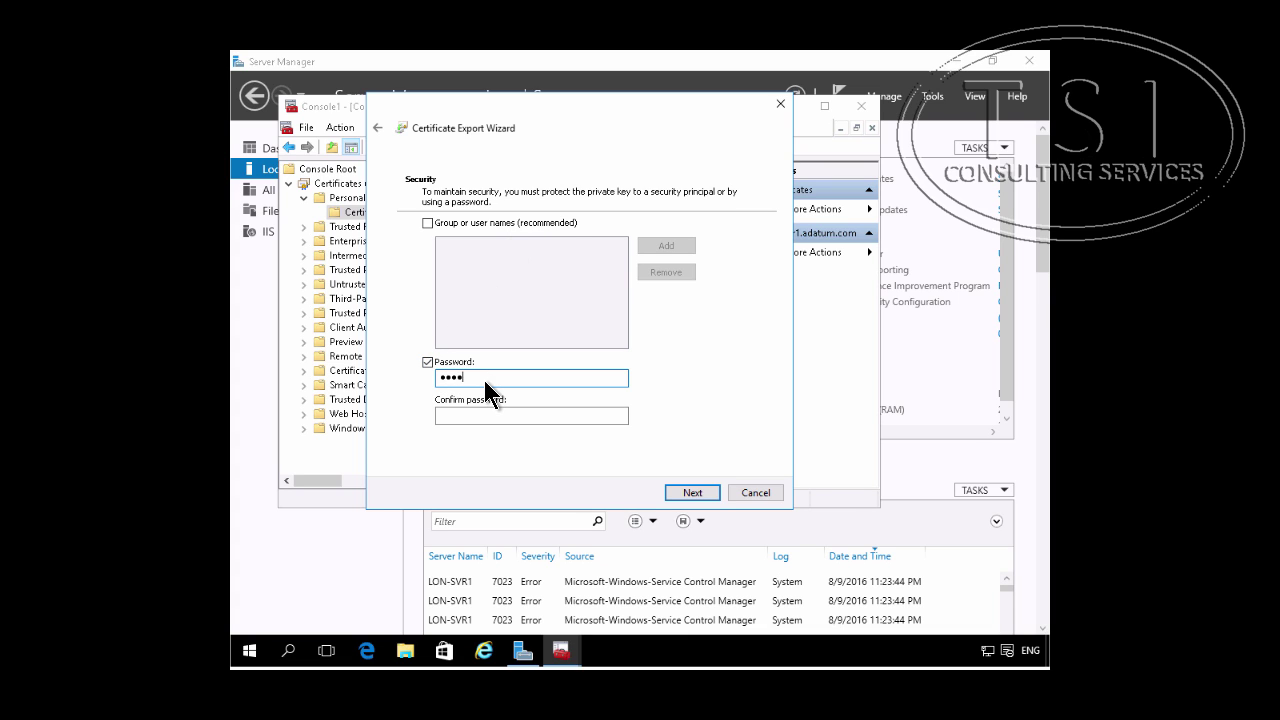
key(Tab)
text(P)
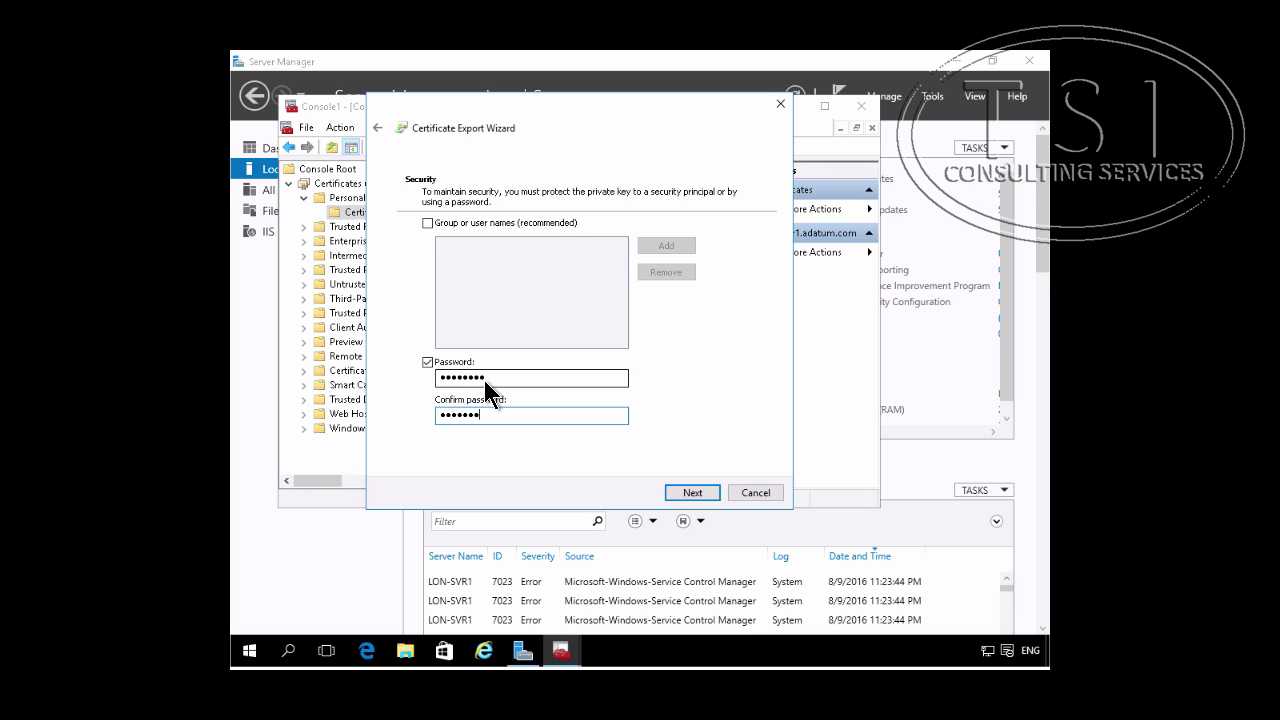
click(690, 493)
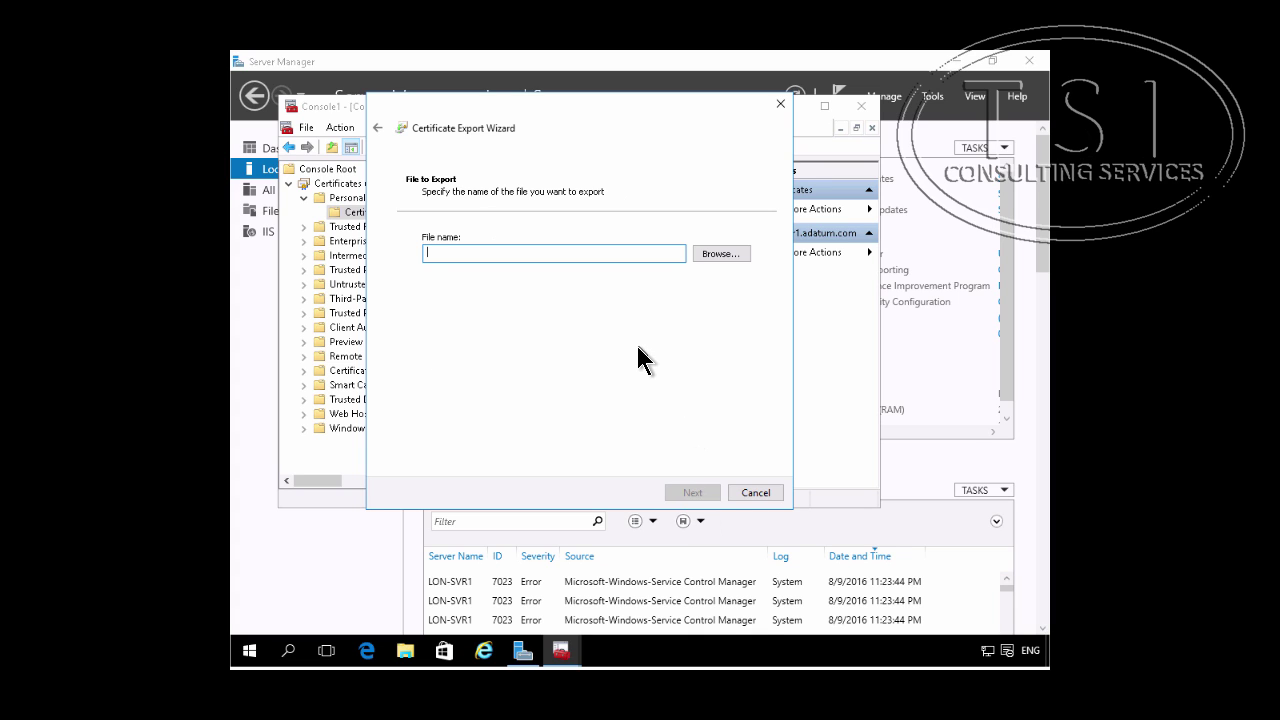
Step: Save the export as c:\lon-svr1.pfx and finish the wizard
text(c:\lon-svr1.pfx)
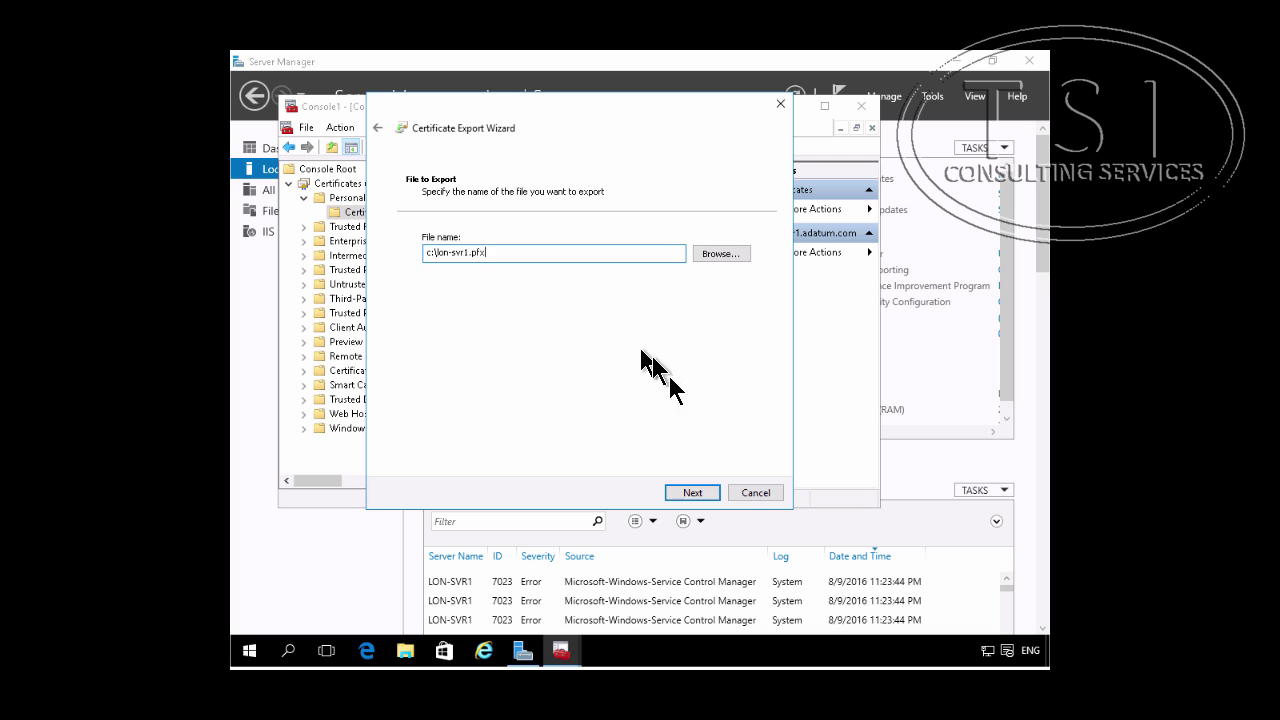
click(691, 493)
click(691, 493)
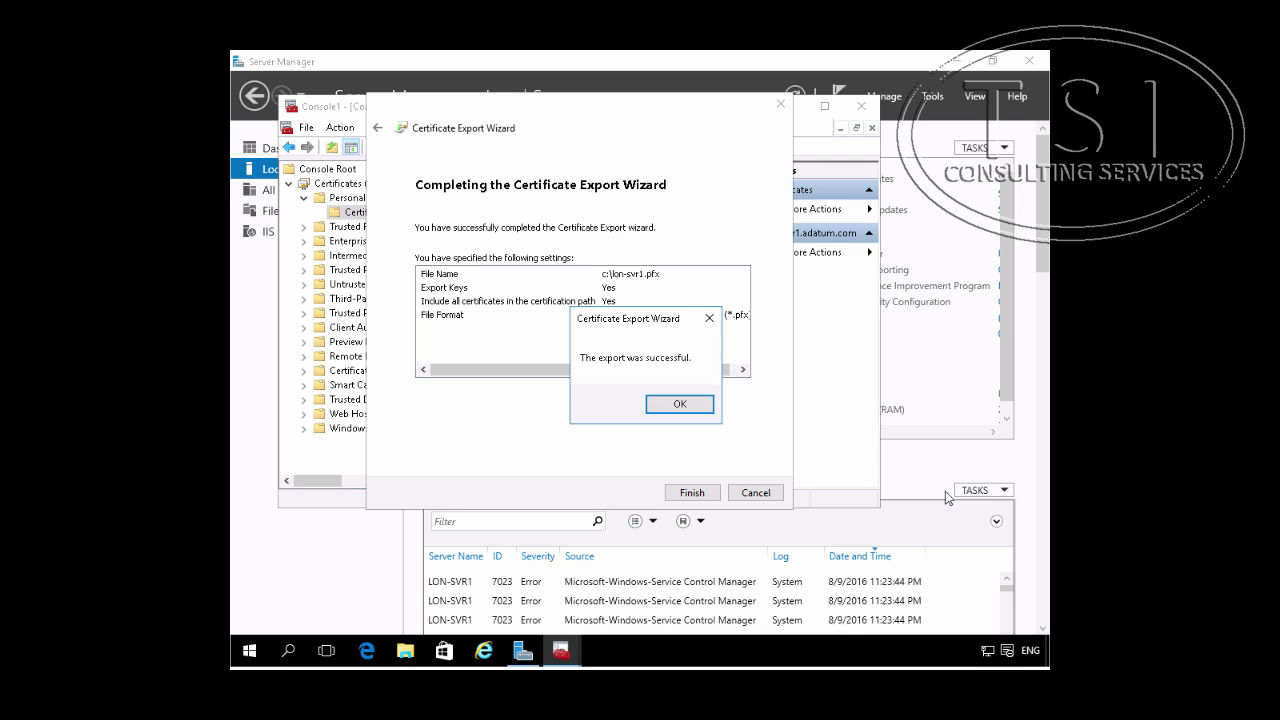
click(679, 404)
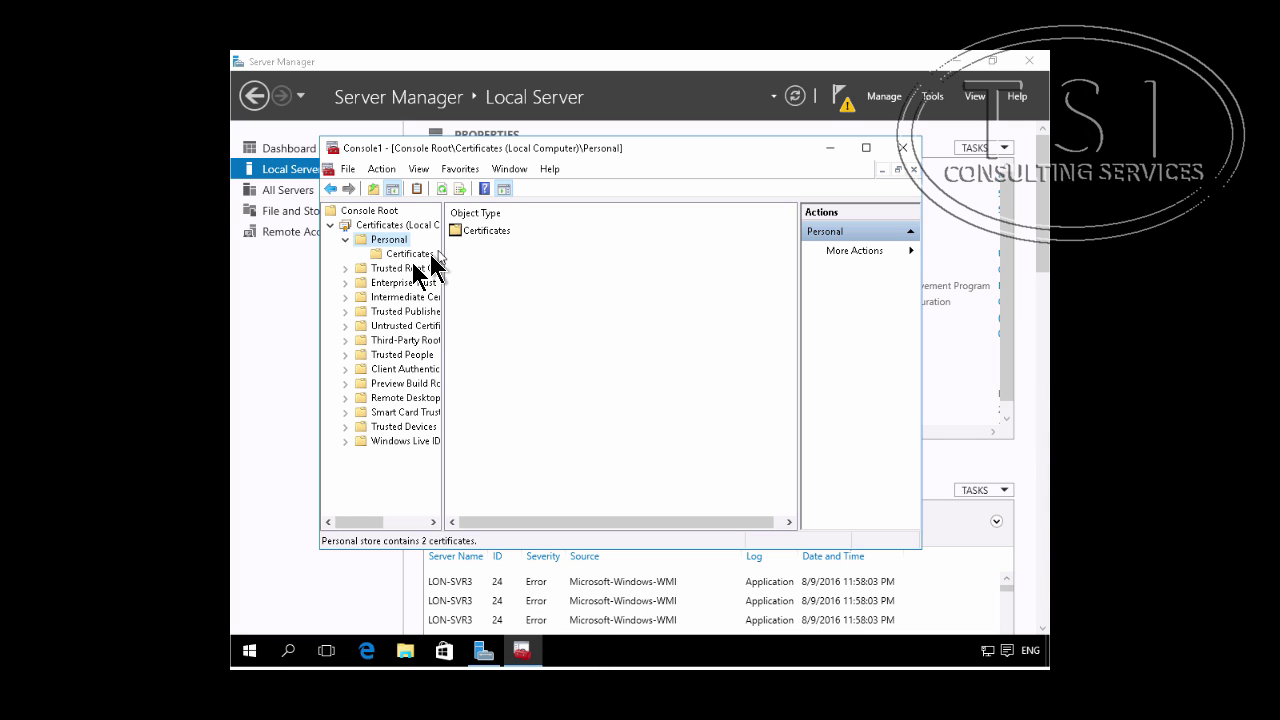
Step: Start a certificate import into the Personal store from \lon-svr1\c$\lon-svrn-svr1.pfx
click(411, 255)
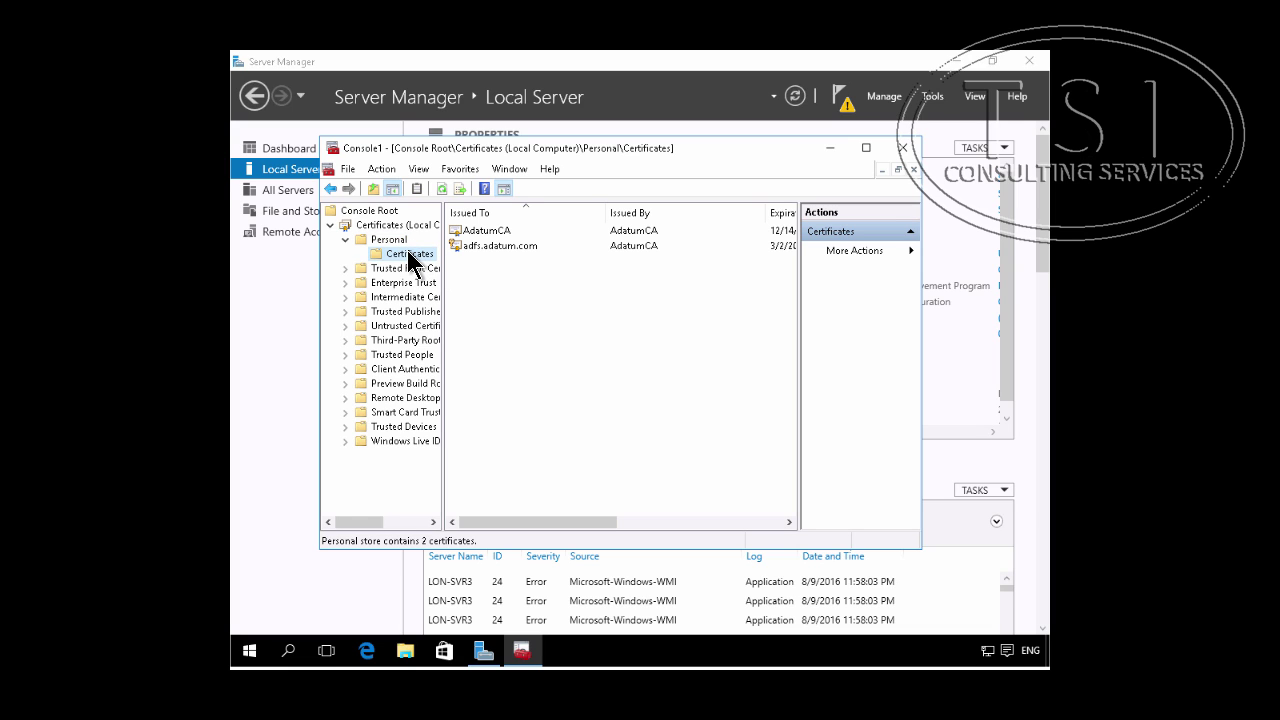
right_click(411, 256)
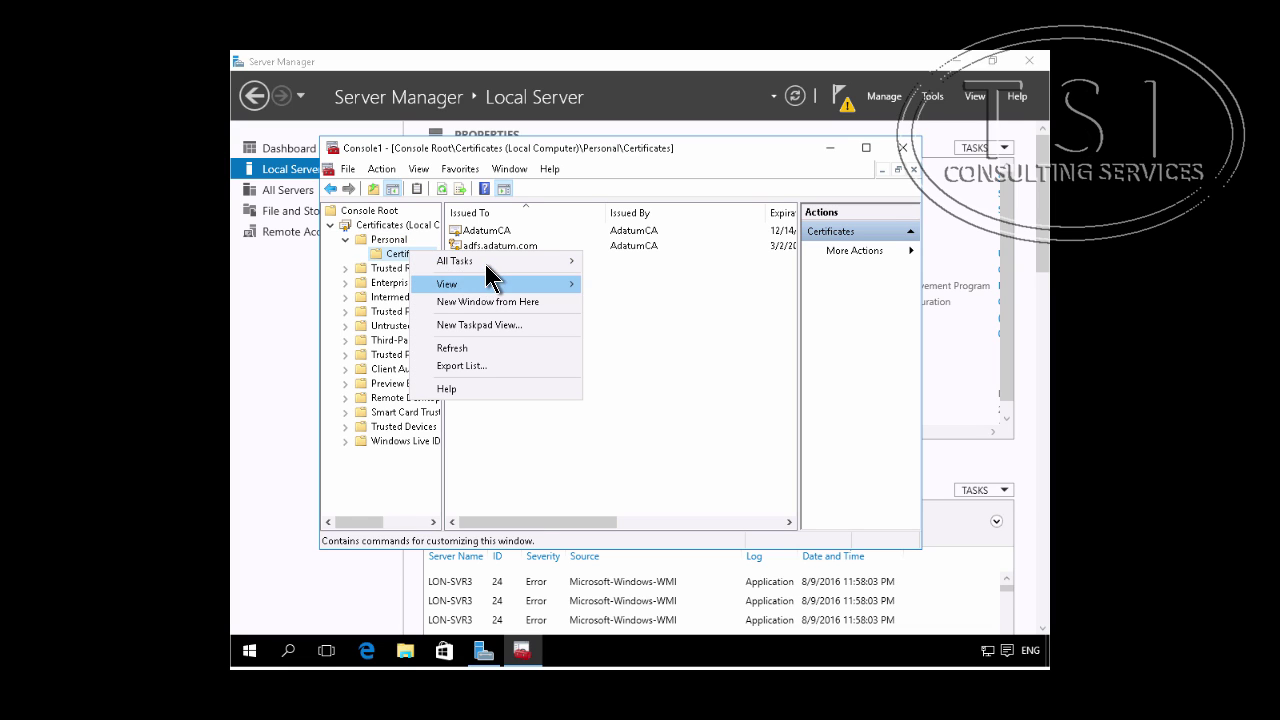
mouse_move(488, 264)
click(633, 280)
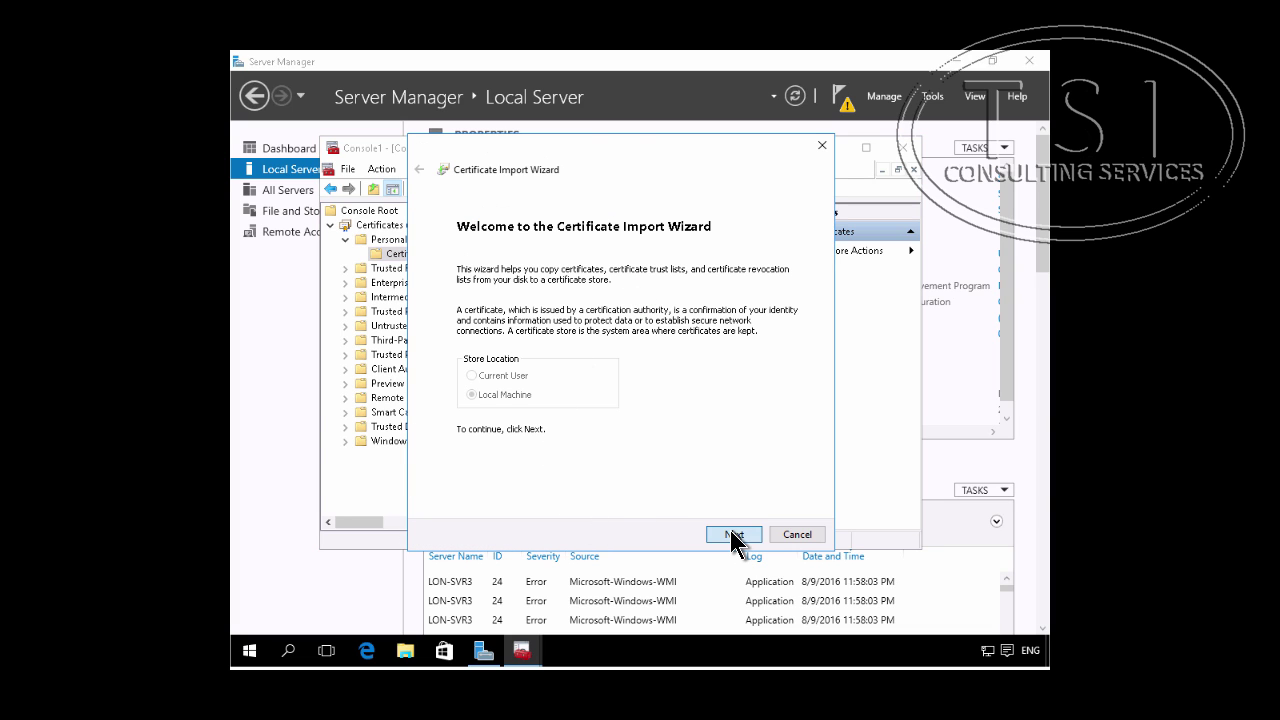
click(733, 536)
text(\lon-svr1)
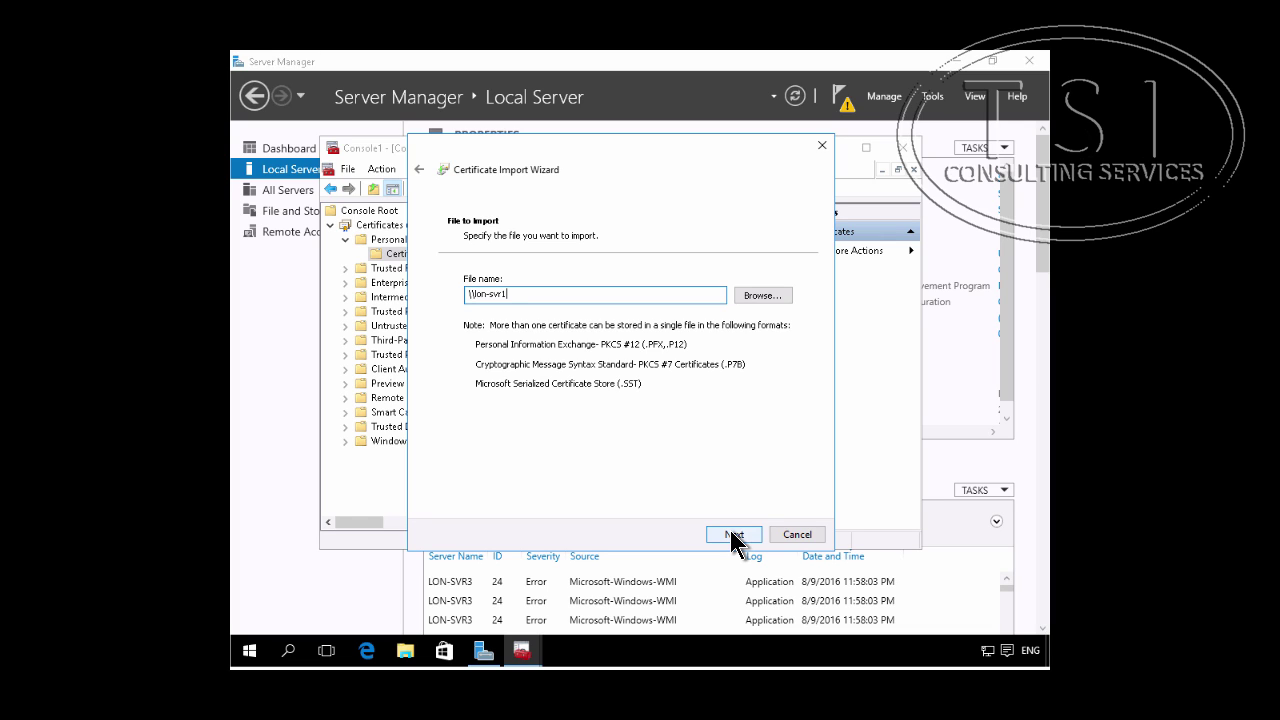
text(\c$\)
text(lo)
text(n-svr)
text(n-svr1)
text(.pfx)
click(744, 540)
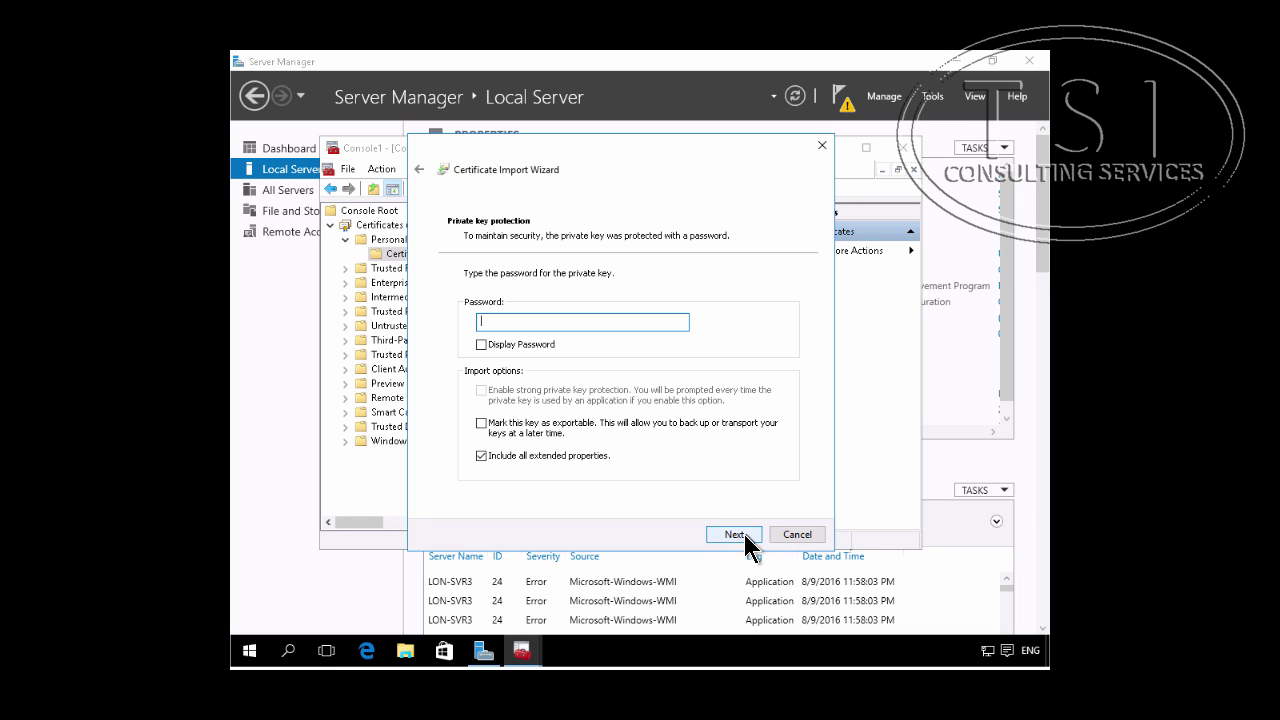
Step: Enter the private key password, mark the key exportable, and finish the import into Personal
text(Pa$$w0rd)
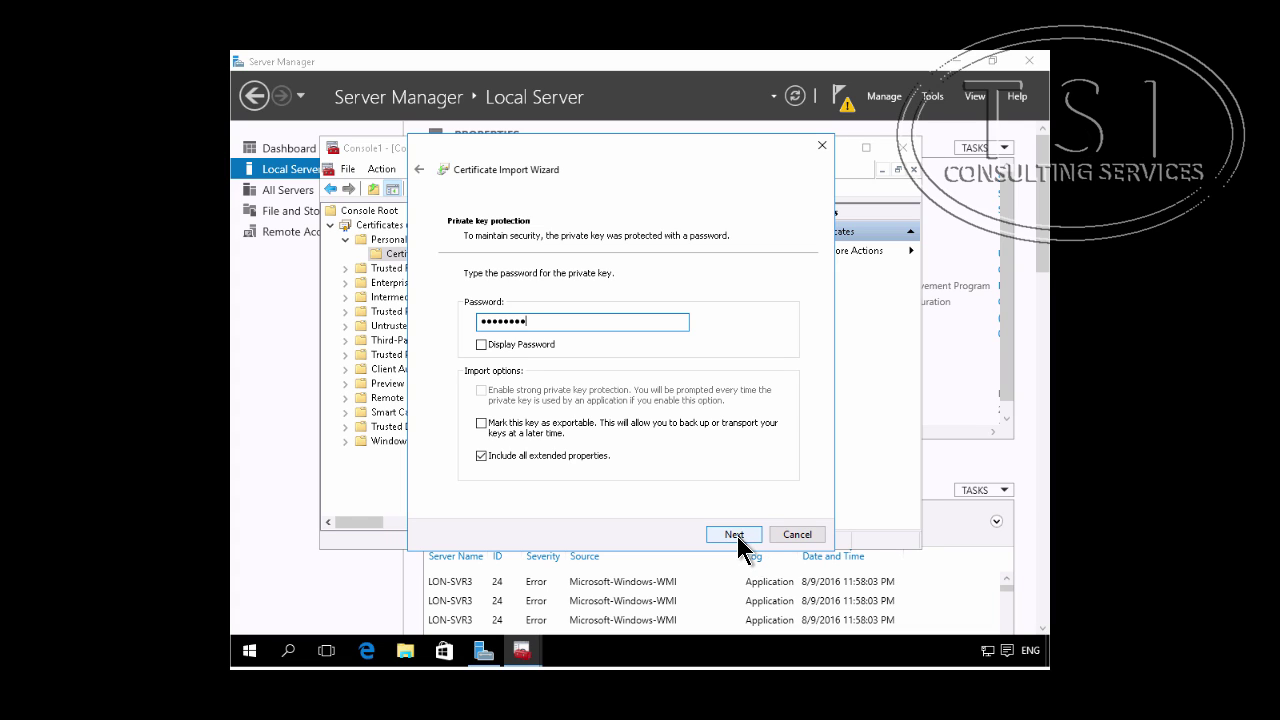
click(485, 428)
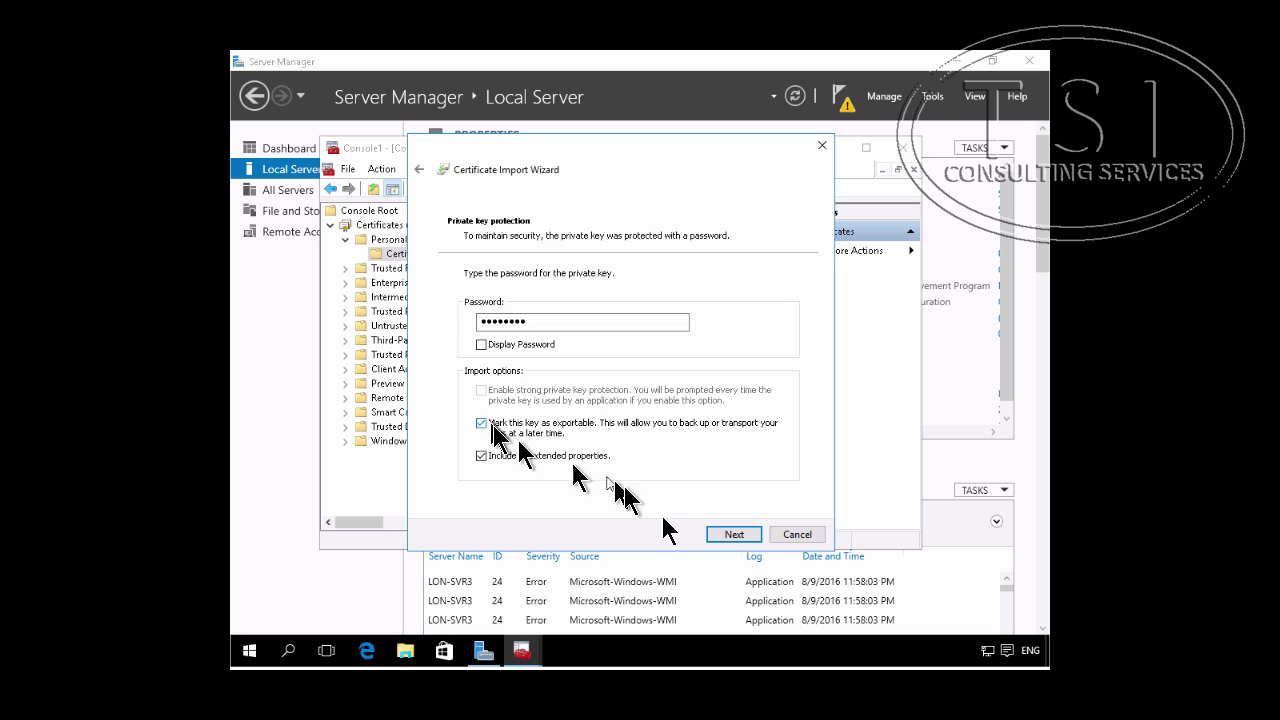
click(737, 535)
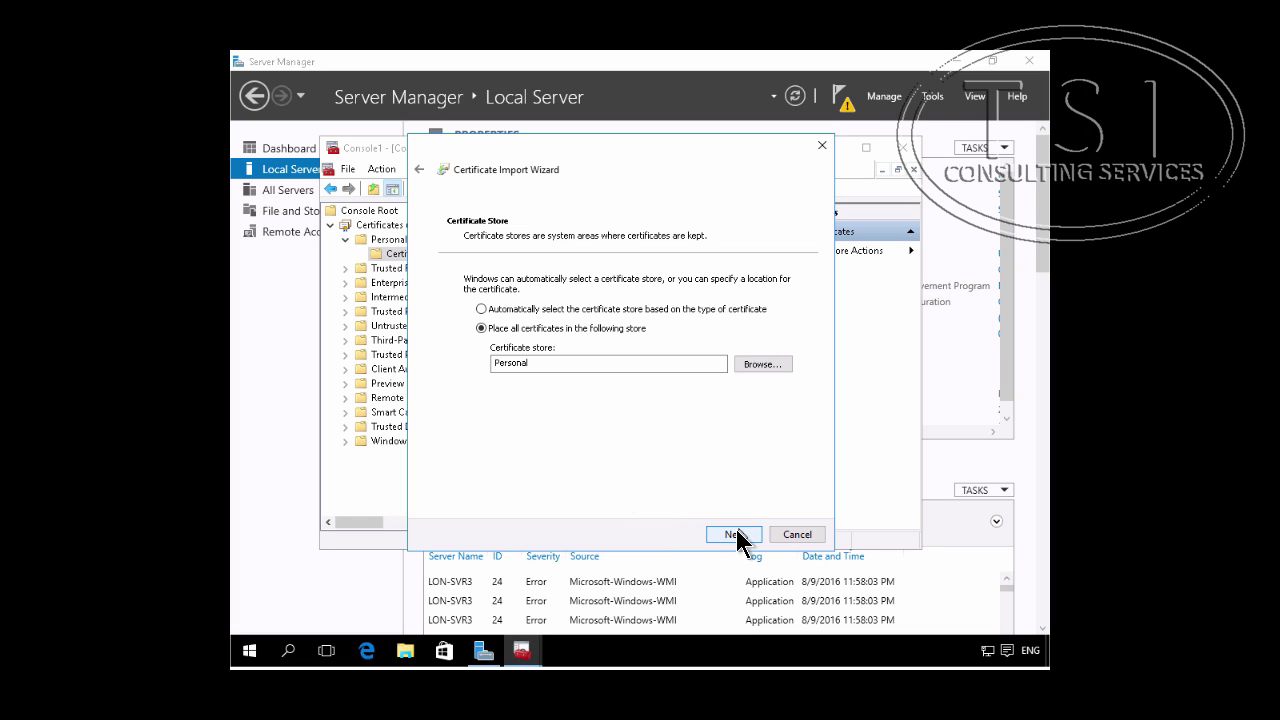
click(735, 534)
click(735, 534)
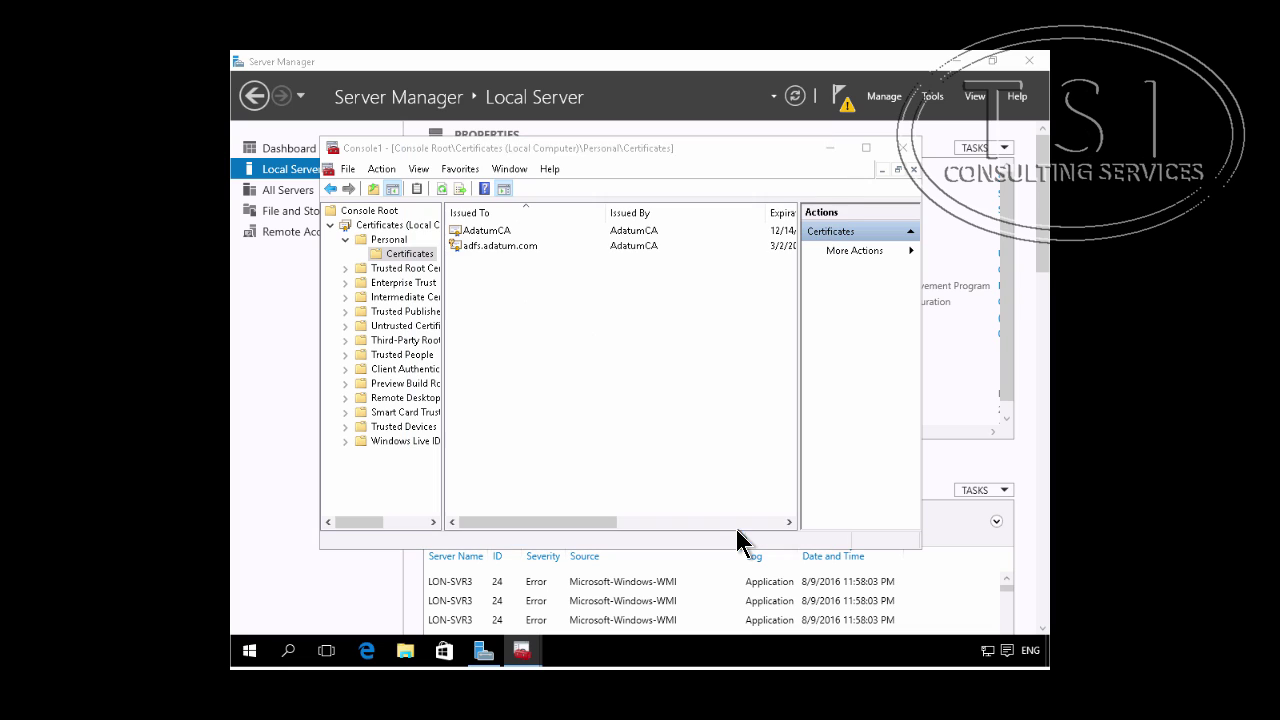
click(681, 418)
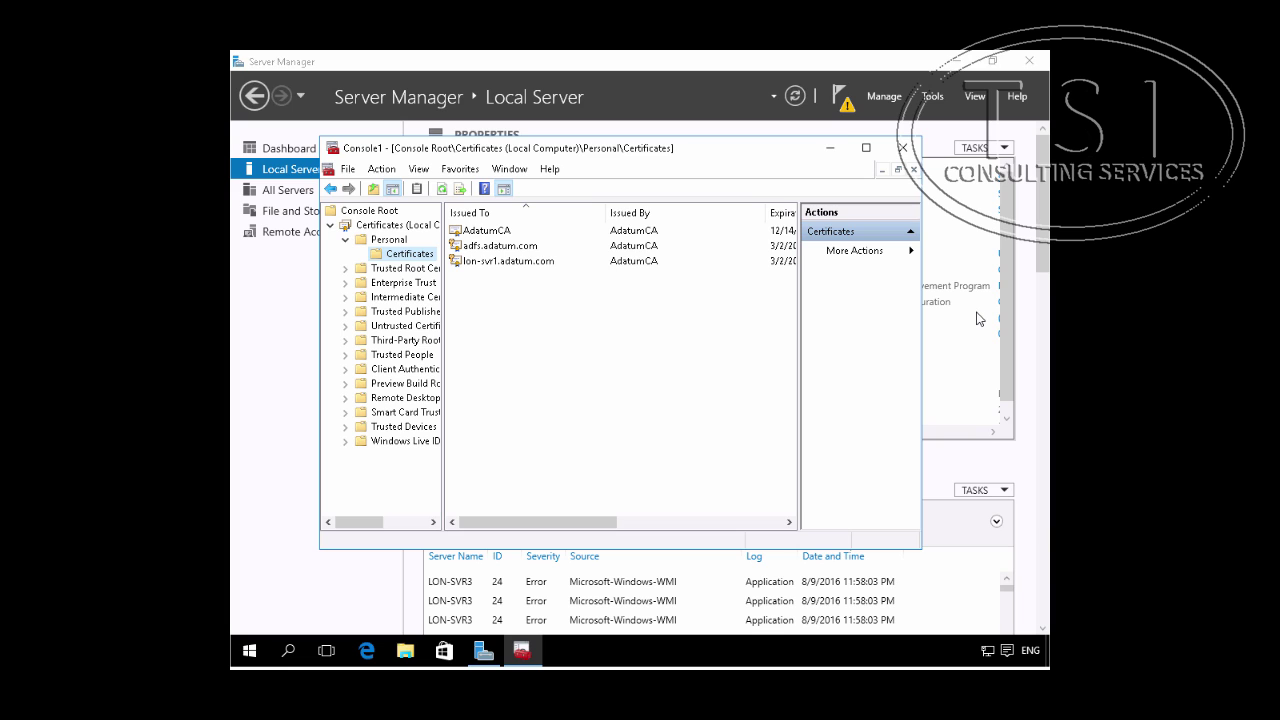
Step: Launch the Web Application Proxy Configuration Wizard from Server Manager's notifications flag
click(846, 110)
click(844, 107)
click(844, 107)
click(844, 107)
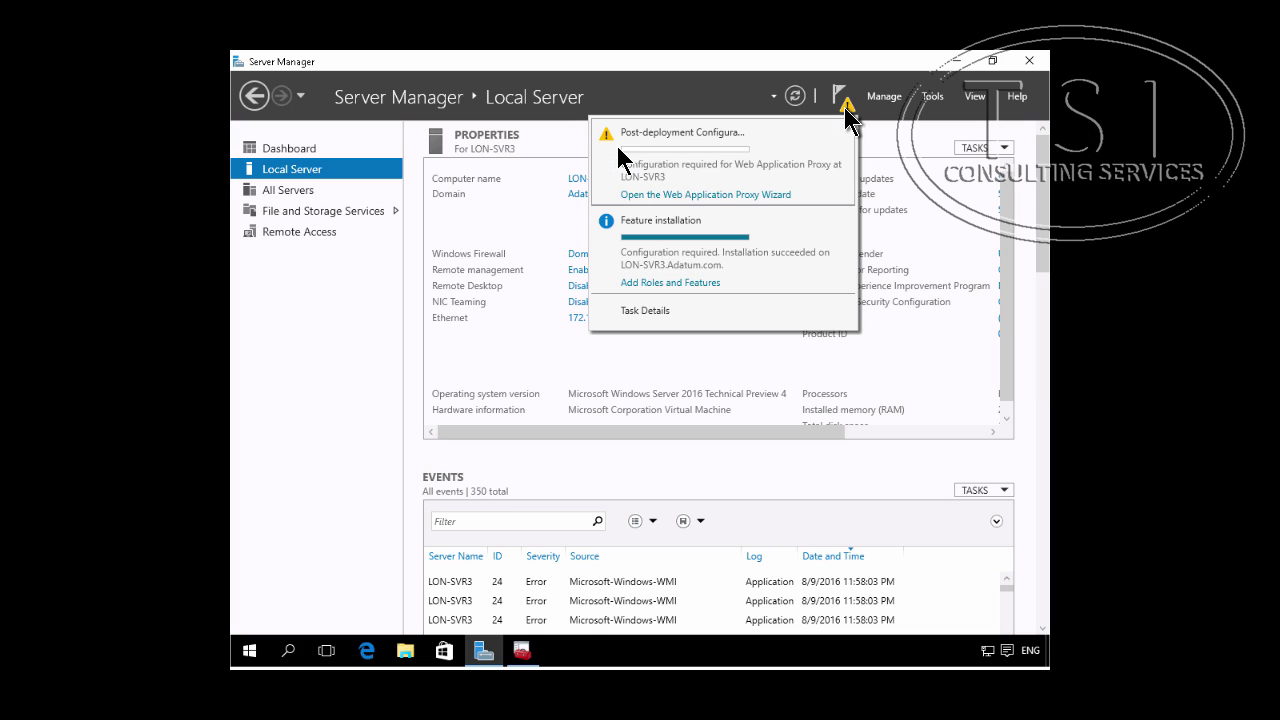
click(743, 195)
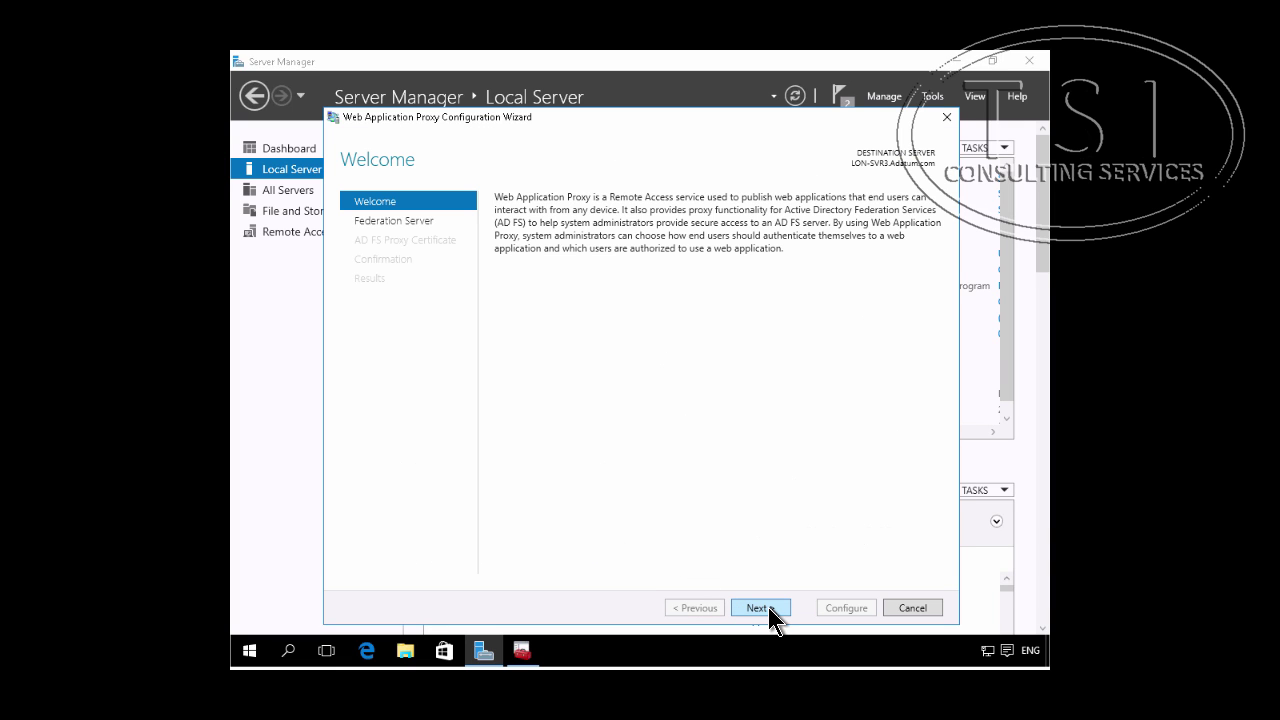
Step: Enter federation service name adfs.adatum.com plus the Adatum domain administrator's user name and password
click(768, 610)
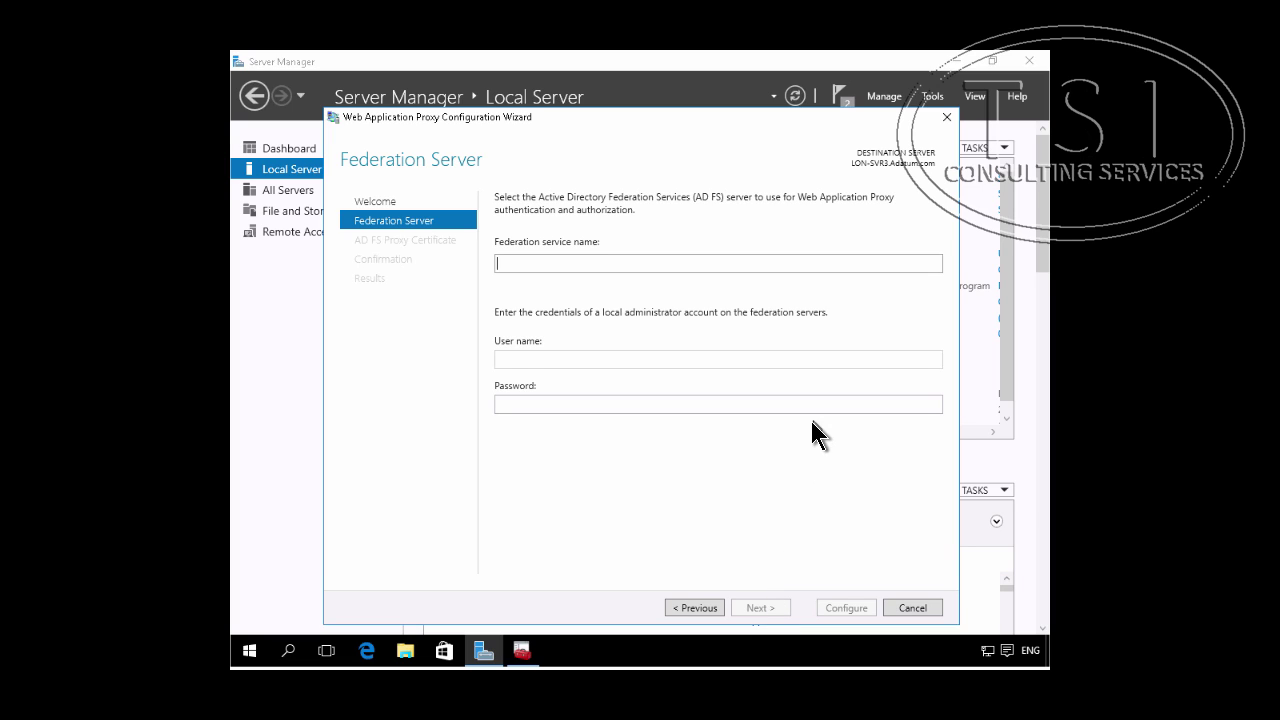
text(adfs.adatum.com)
click(550, 359)
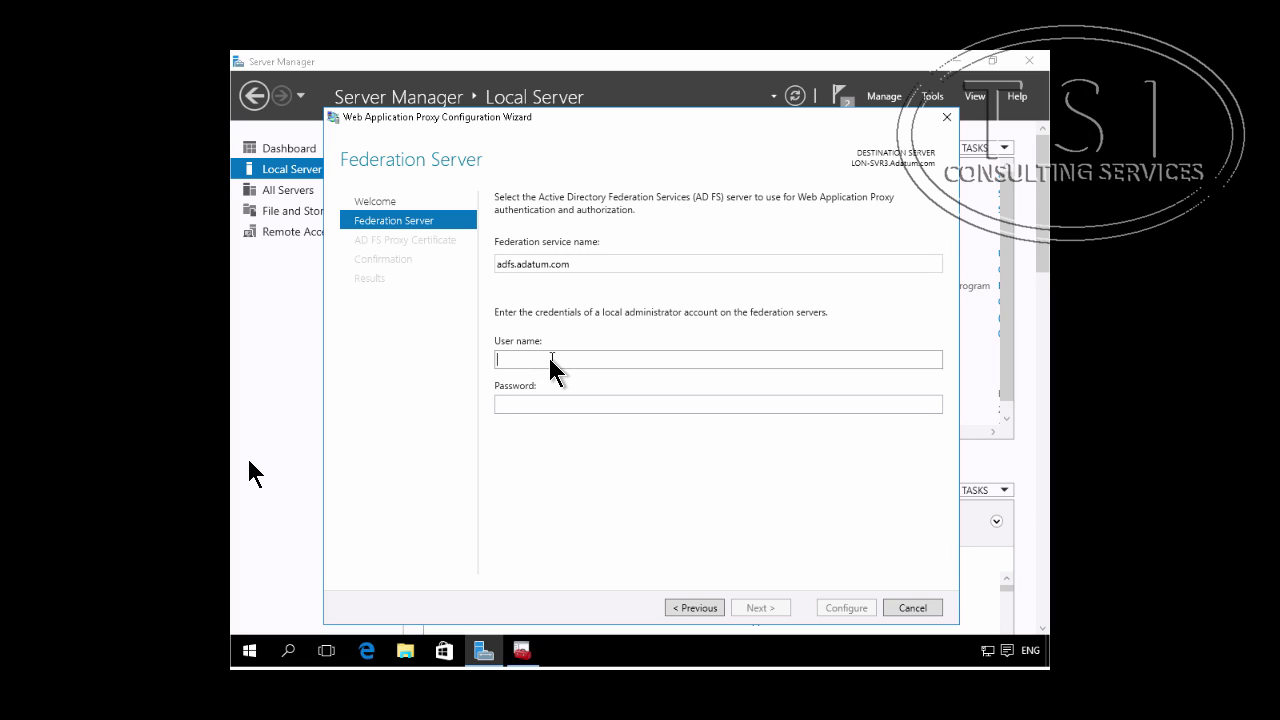
text(Adatum\adminis)
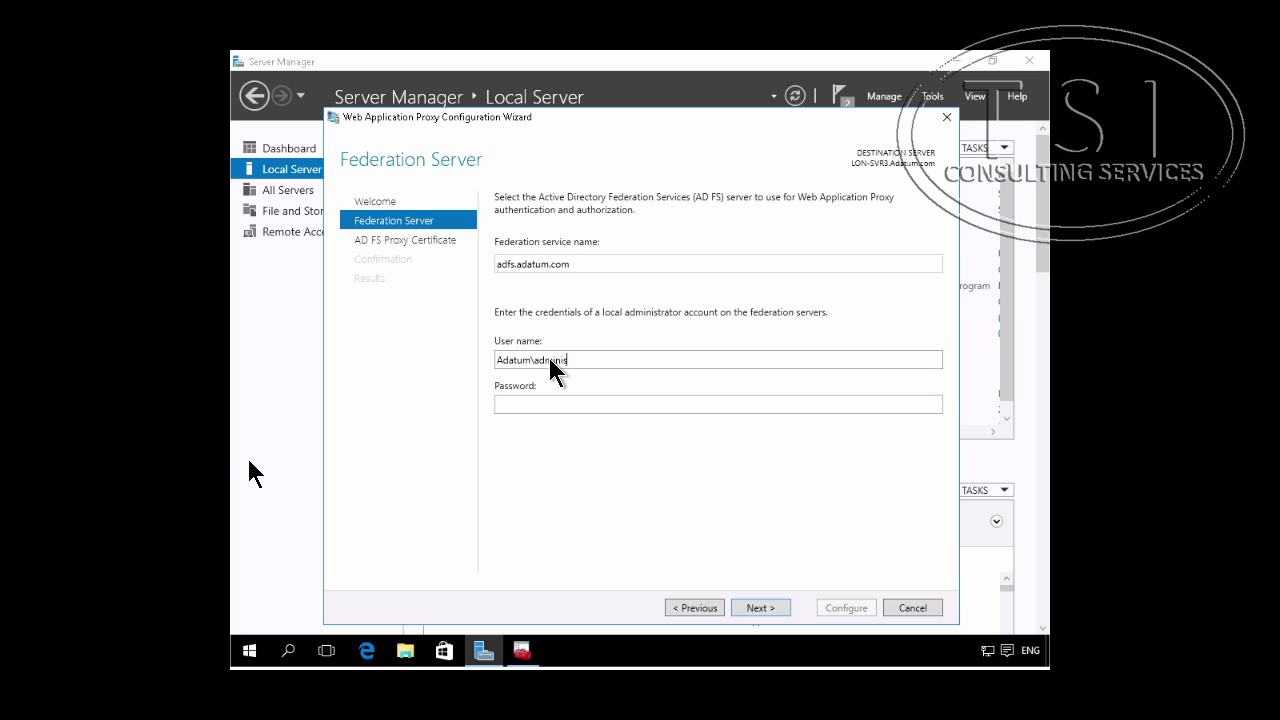
text(trator)
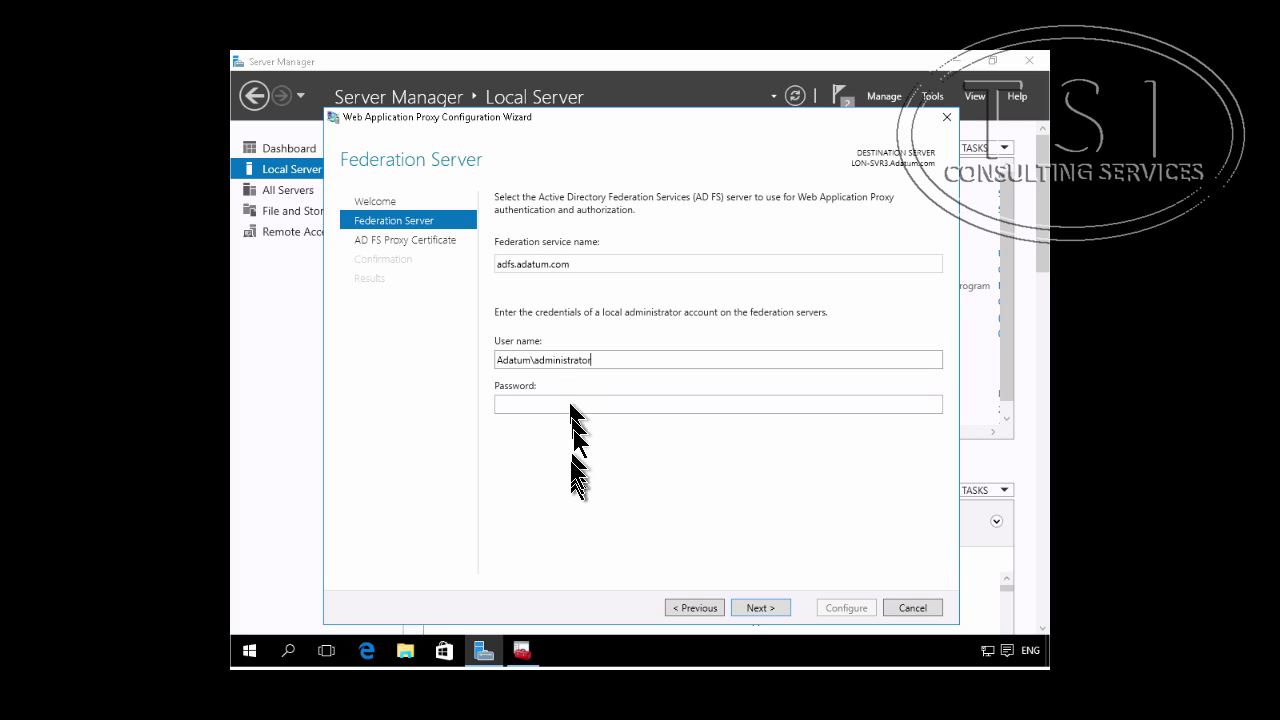
click(579, 404)
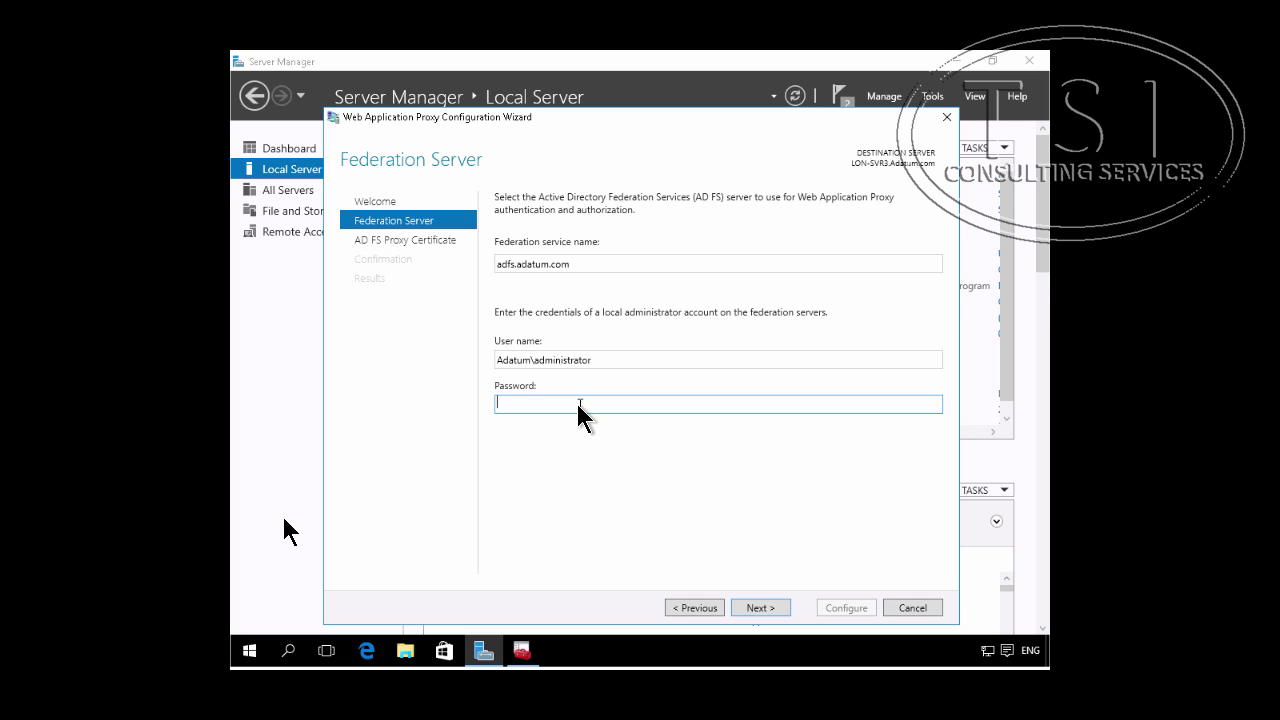
text(Pa$$w0rd)
Step: Select adfs.adatum.com as the AD FS proxy certificate and apply the configuration
click(753, 611)
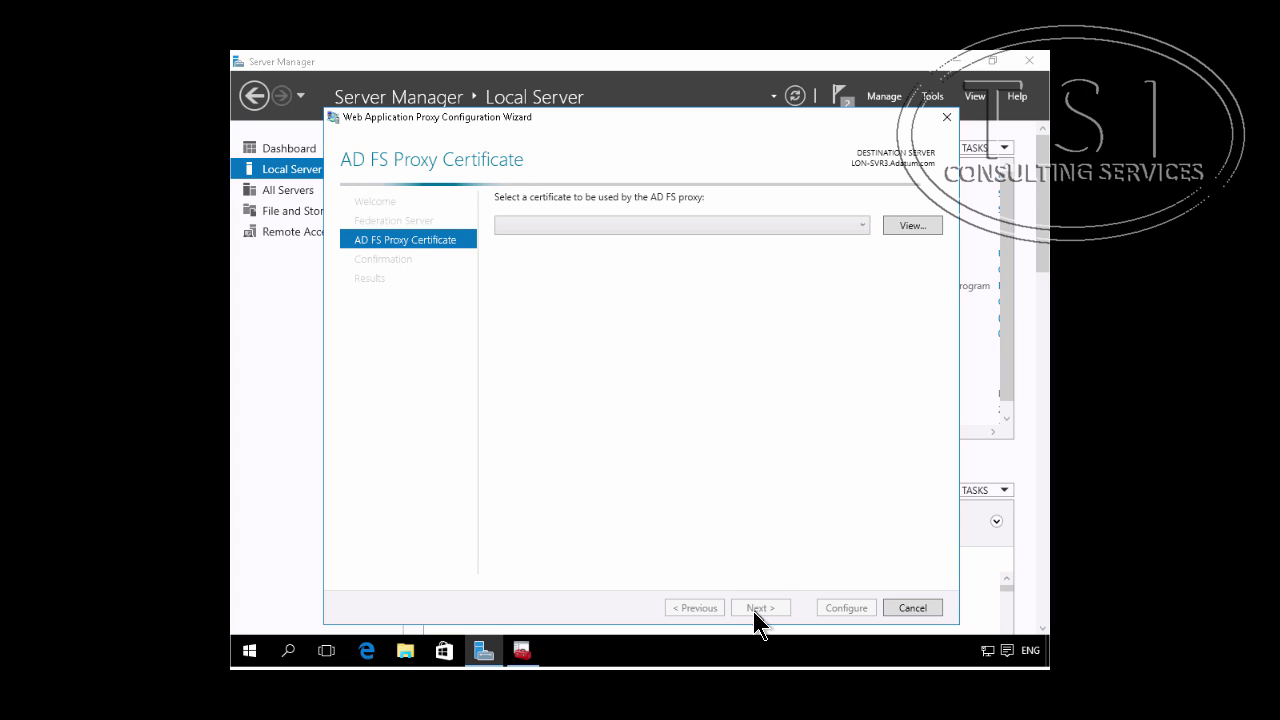
click(858, 226)
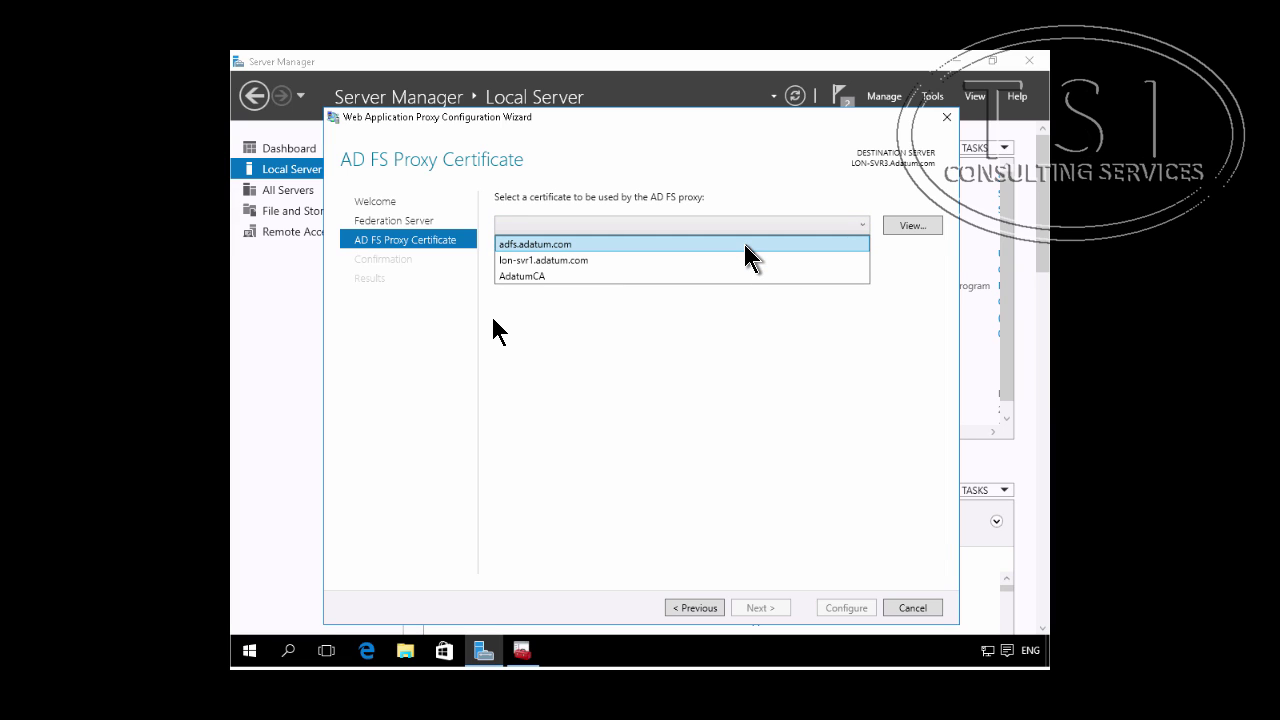
click(744, 244)
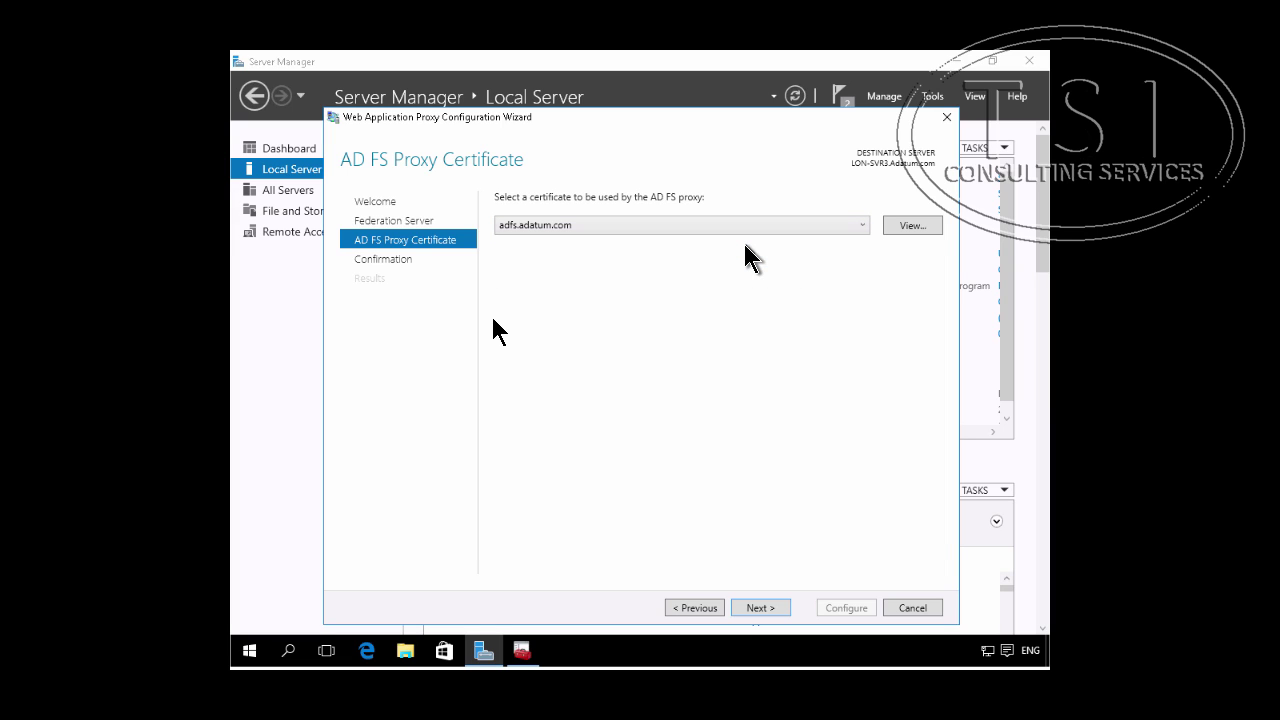
click(757, 610)
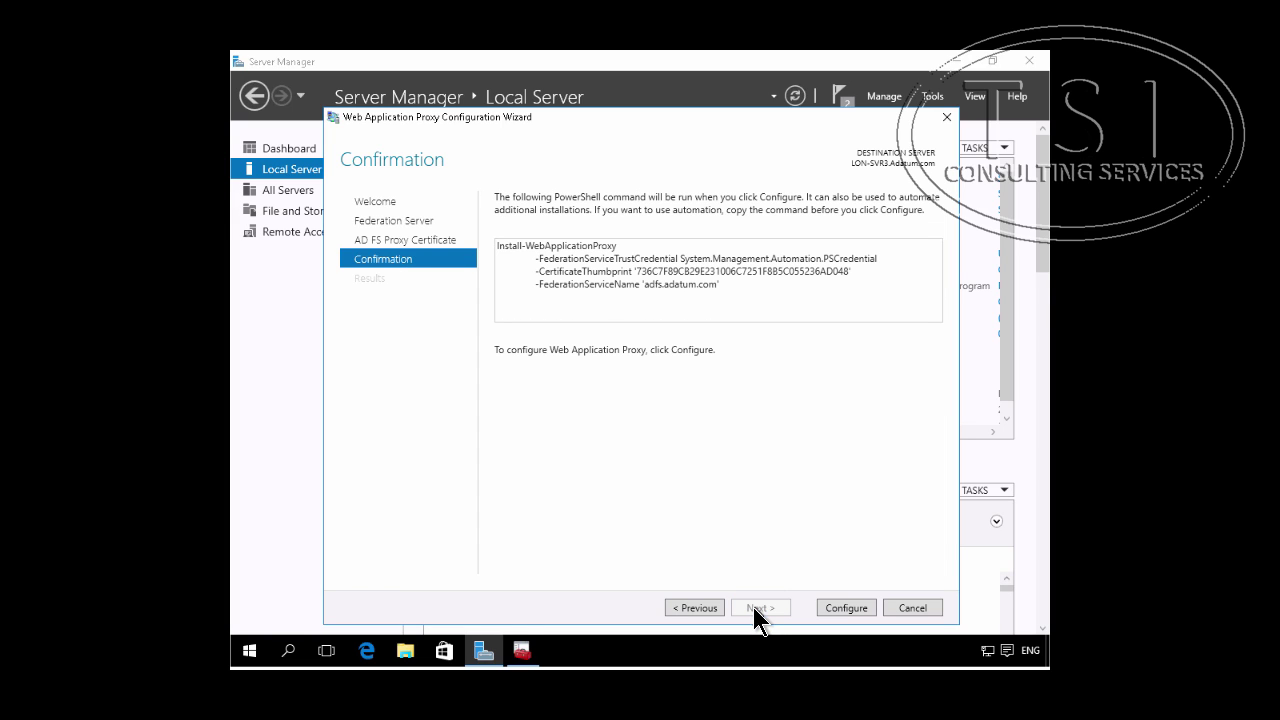
click(853, 609)
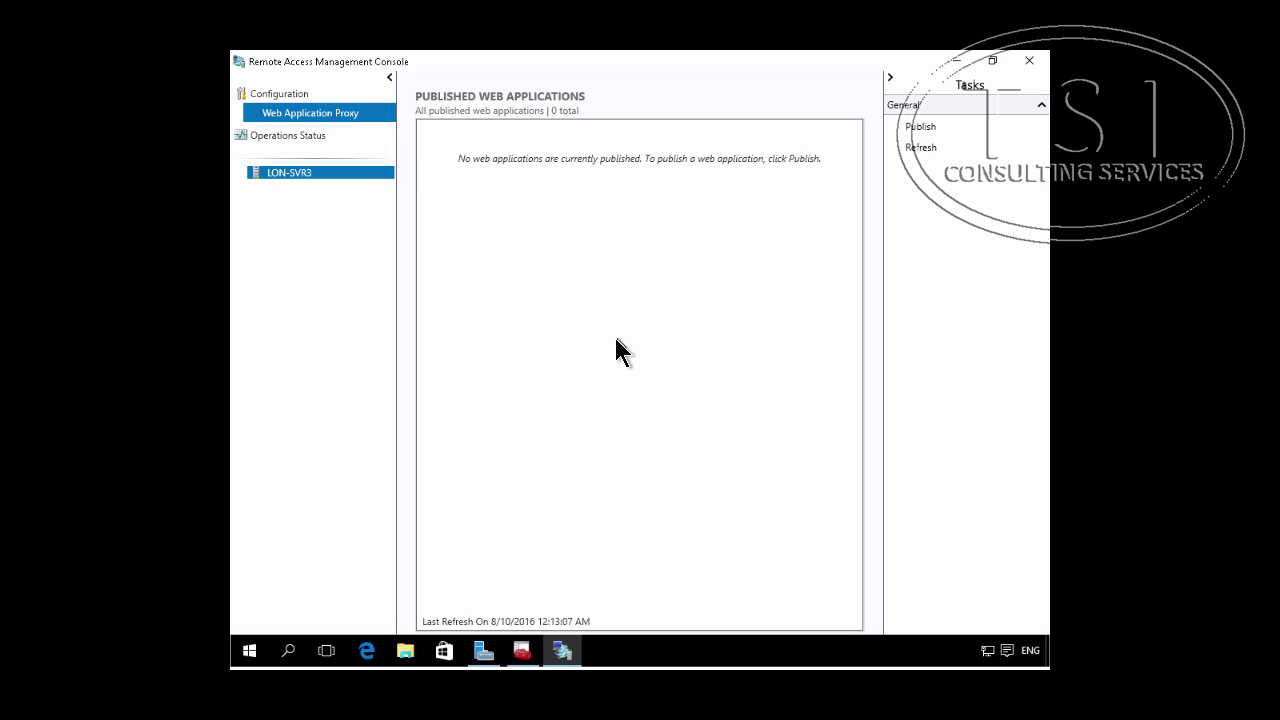
Step: Publish a new application with AD FS preauthentication, Web and MSOFBA clients, and the A. Datum Test App relying party
click(912, 128)
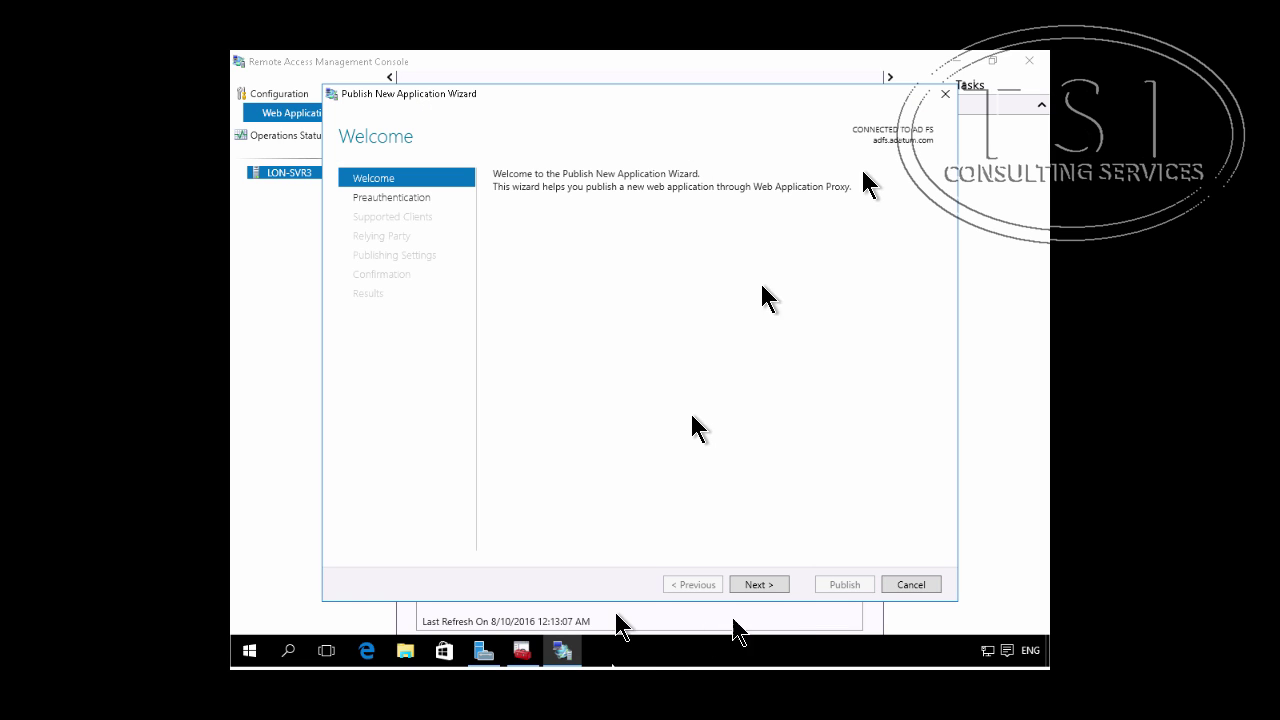
click(767, 584)
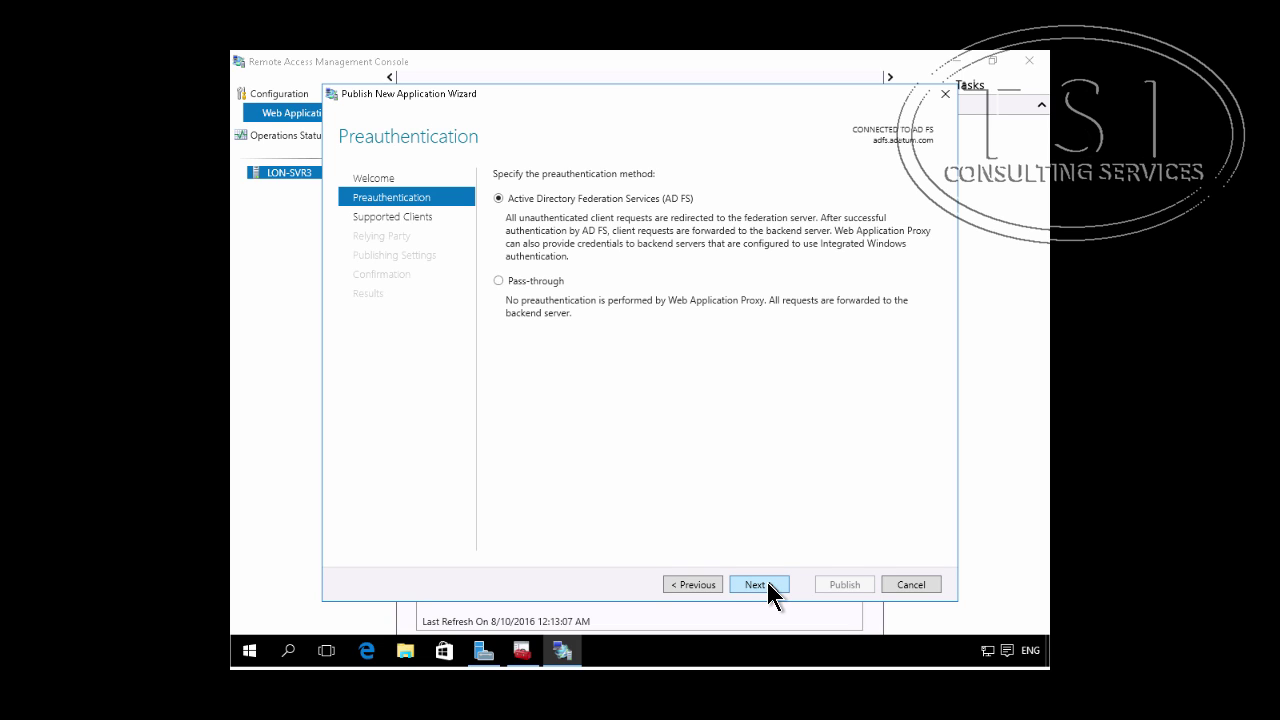
click(767, 584)
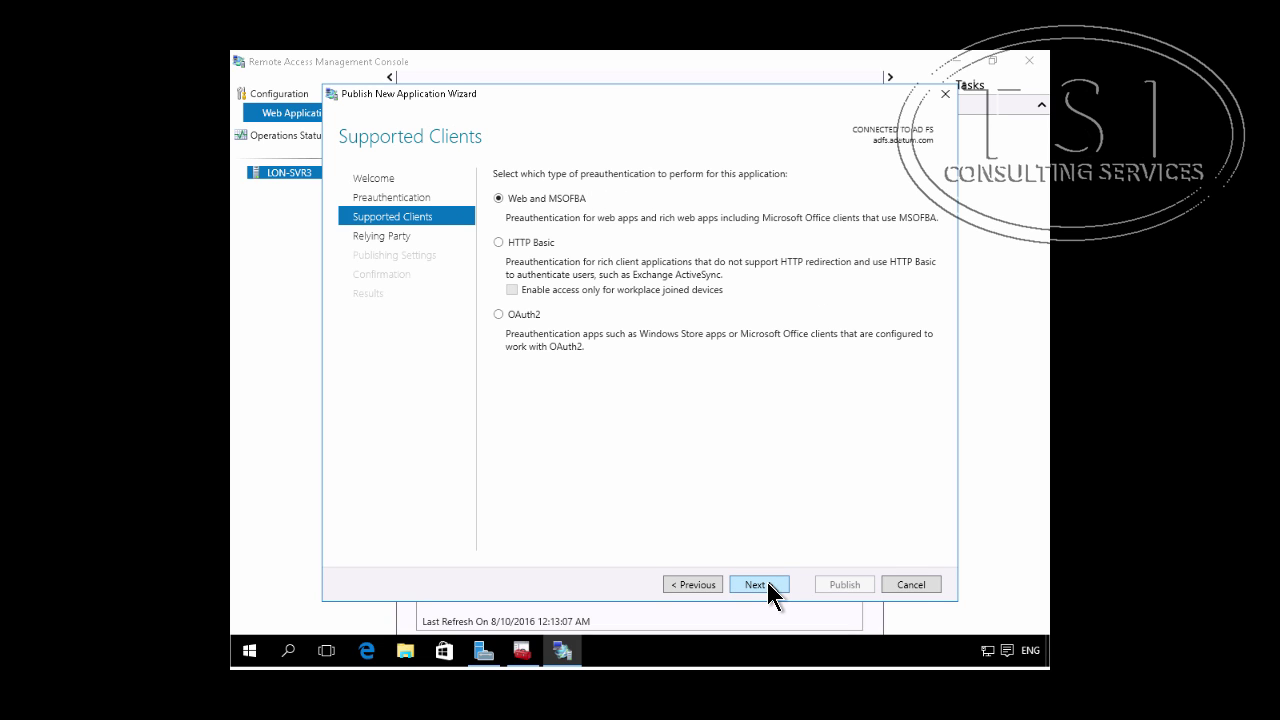
click(767, 584)
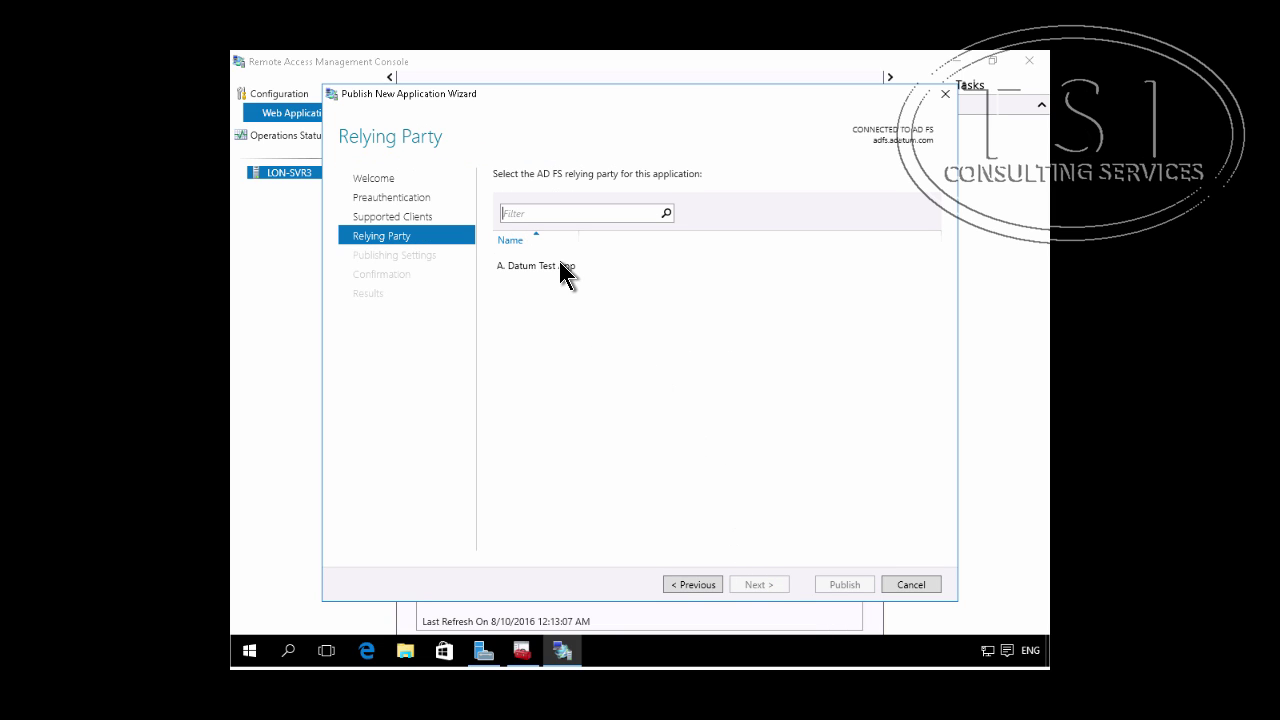
click(560, 265)
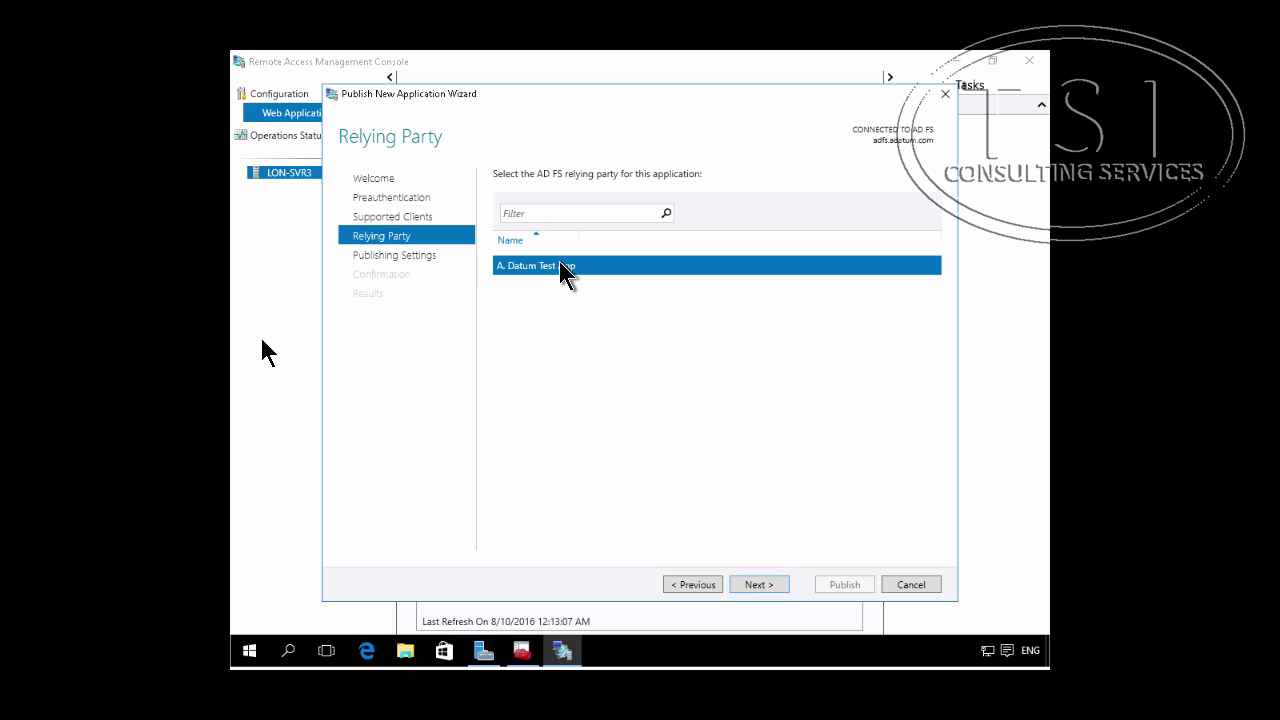
click(760, 584)
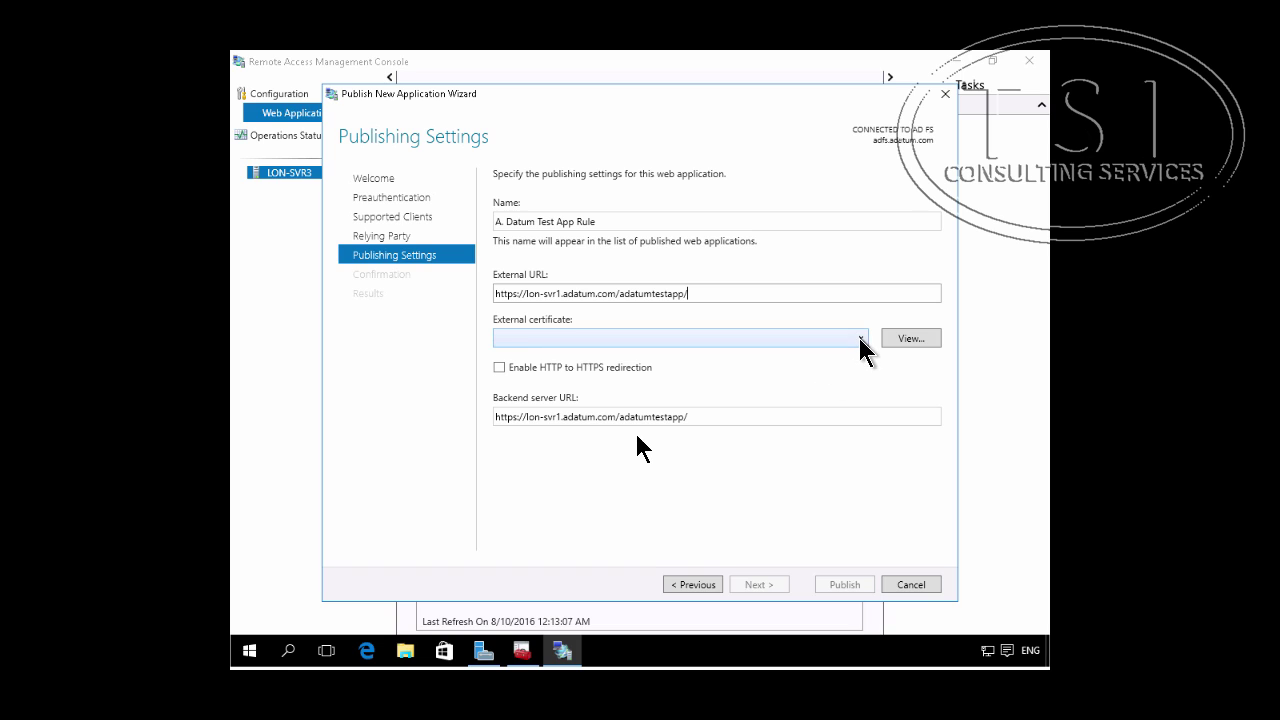
Step: Use lon-svr1.adatum.com as the external certificate, publish A. Datum Test App Rule, and close the wizard
click(861, 338)
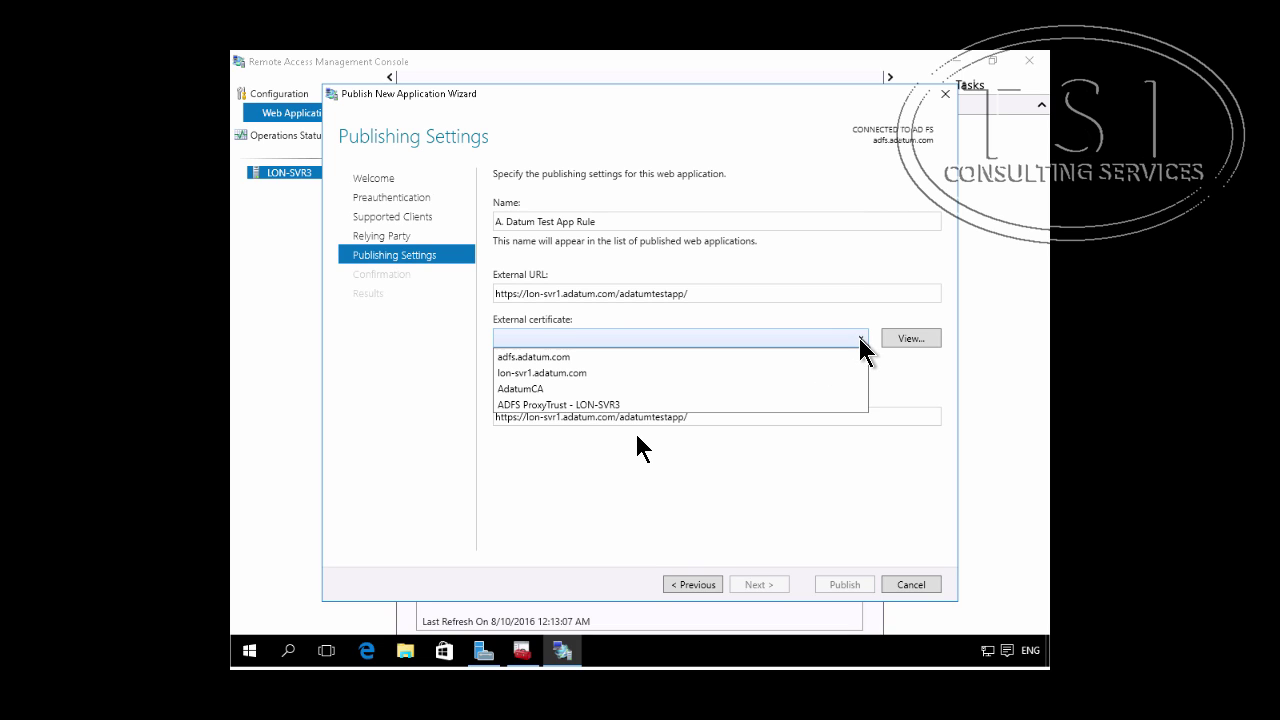
click(741, 380)
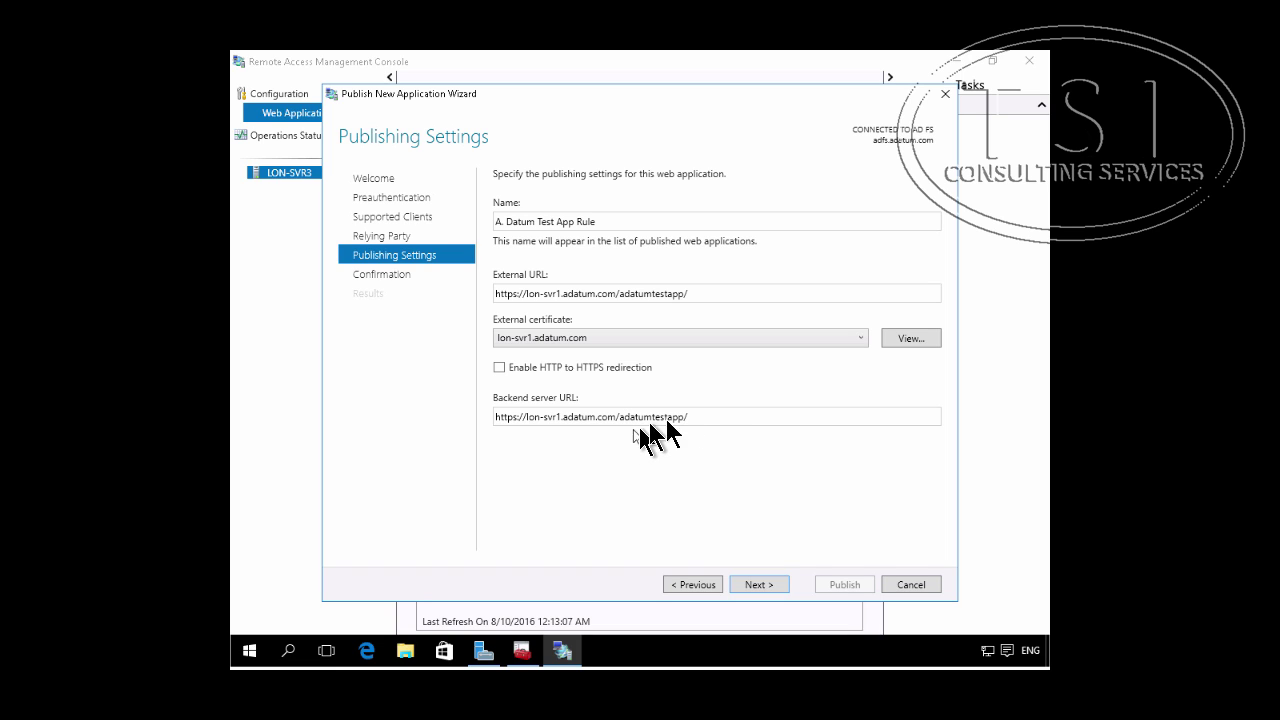
click(758, 584)
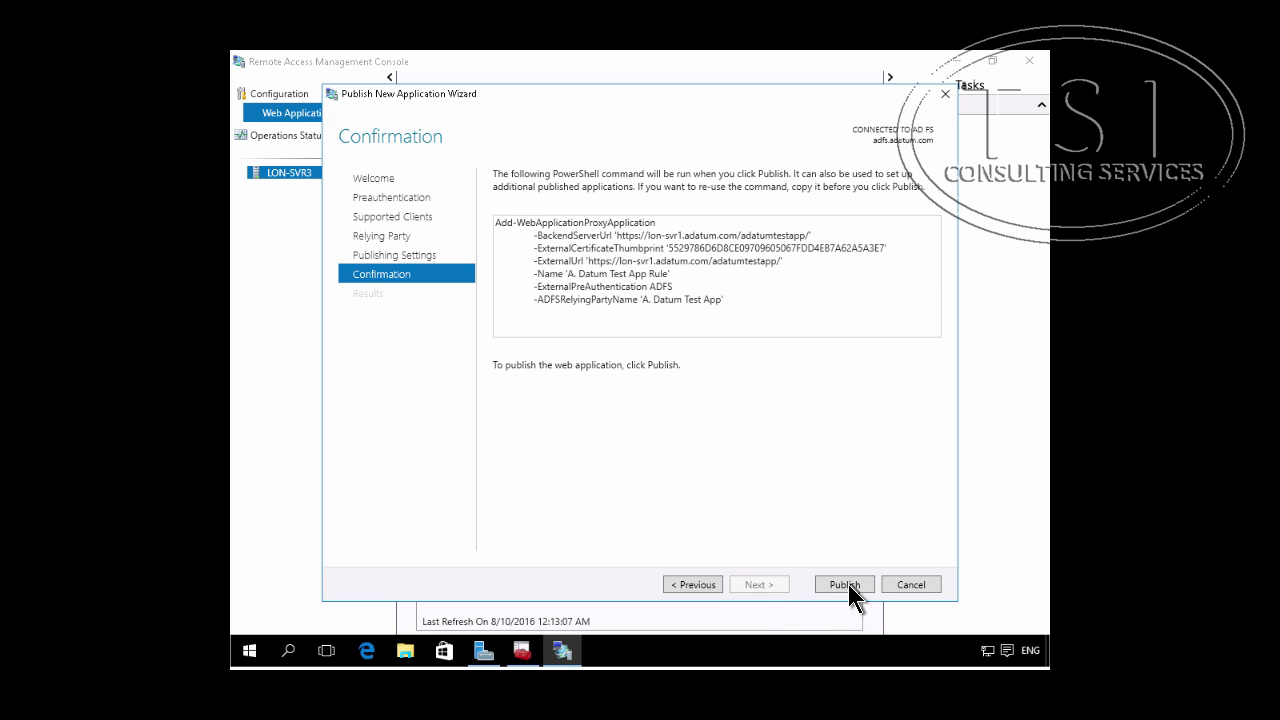
click(846, 584)
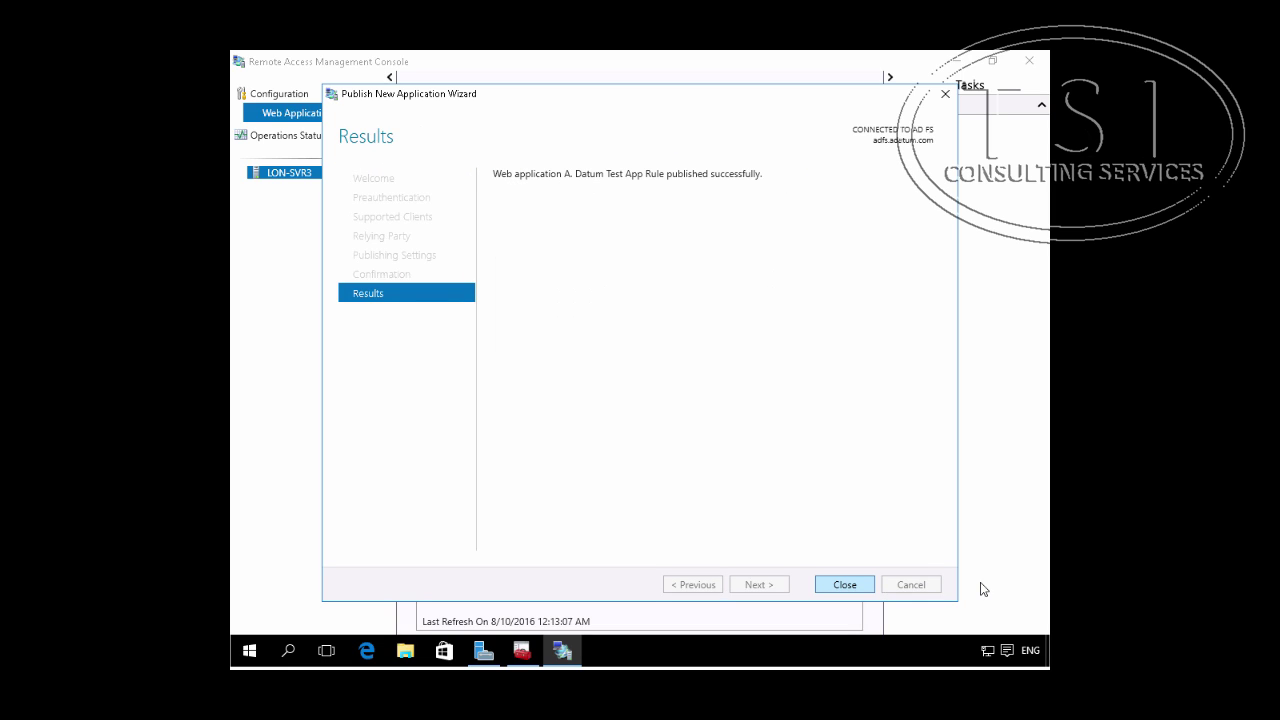
click(838, 584)
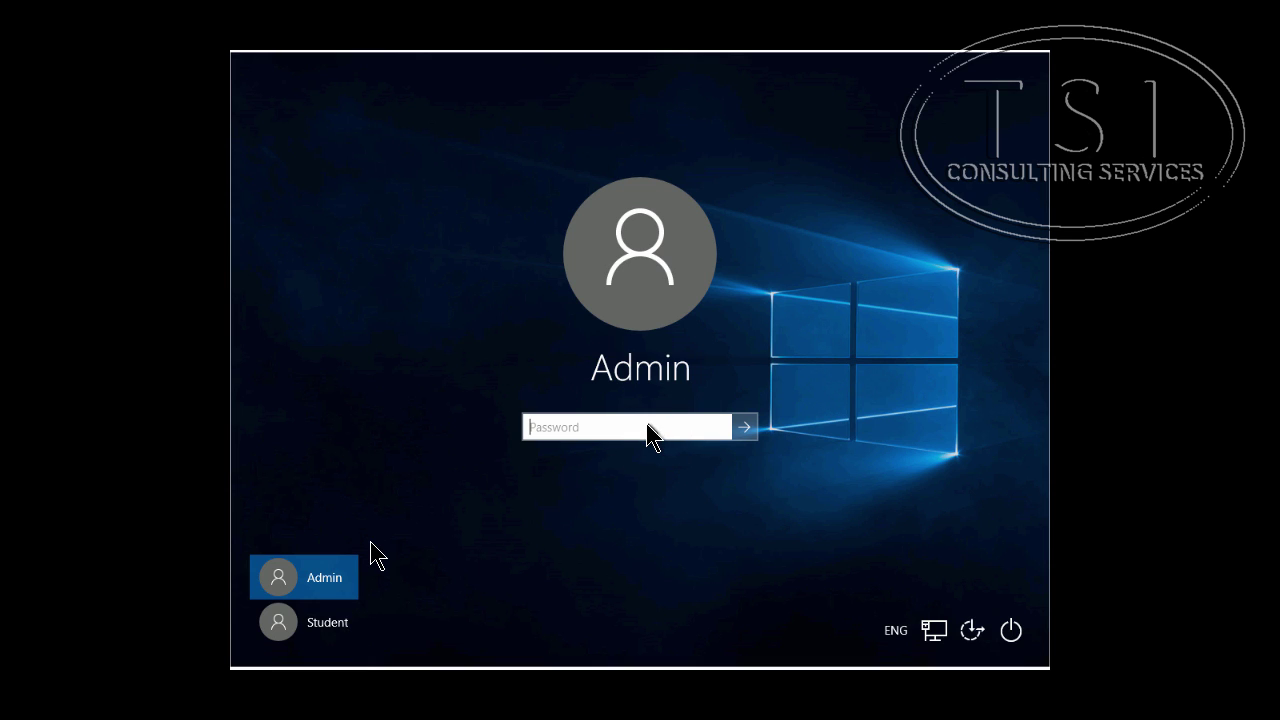
Step: Enter the local admin password to sign in to LON-CL3
text(••••••••)
key(Return)
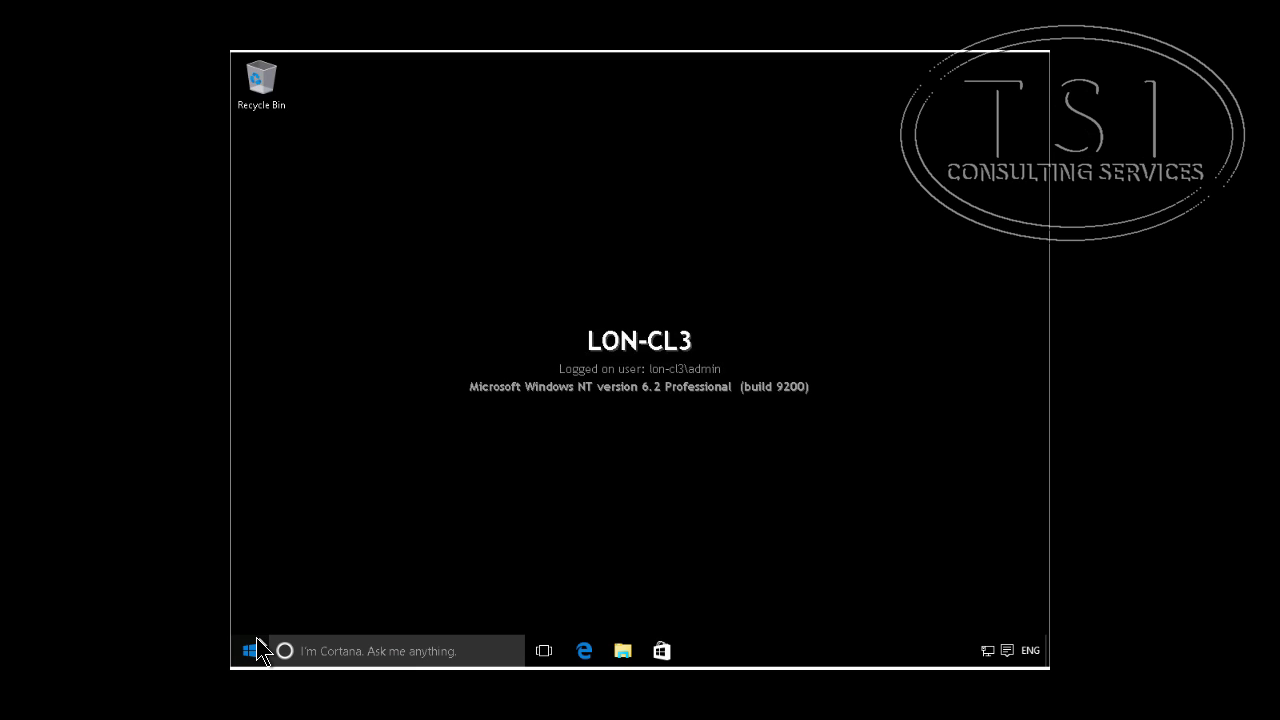
Step: Launch Notepad from Start search, then close the non-elevated window
click(250, 652)
text(no)
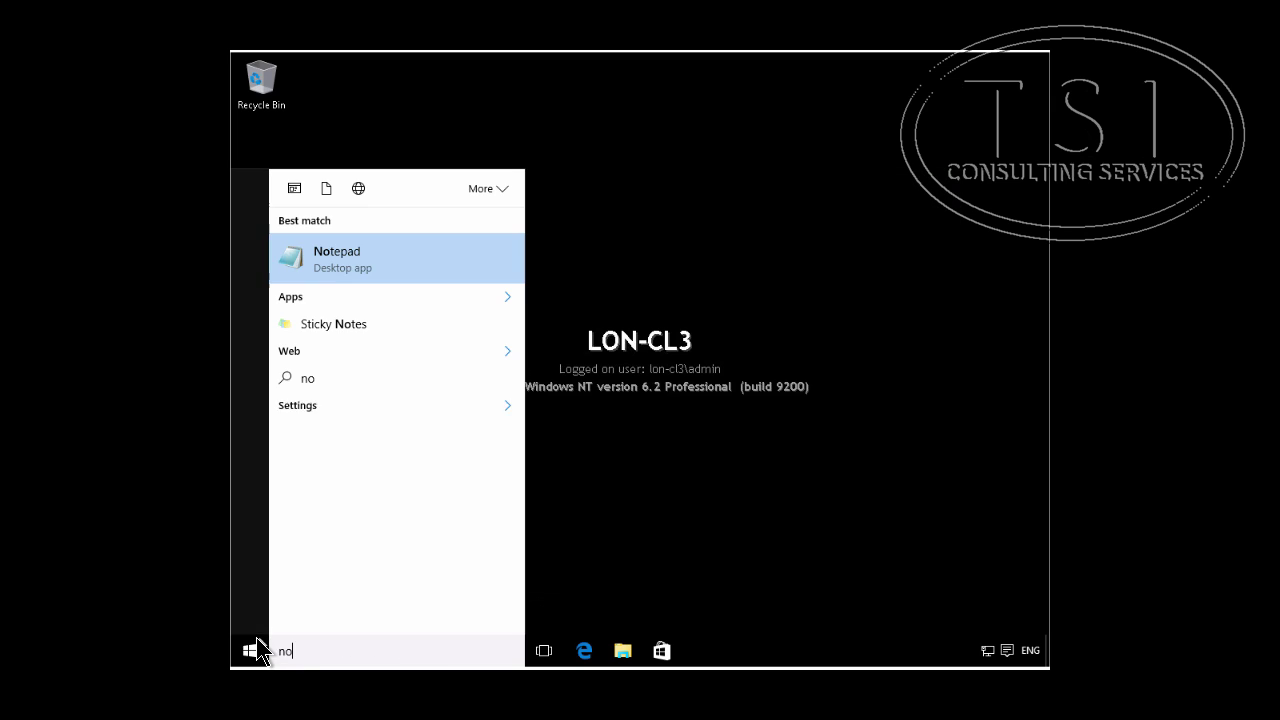
text(tep)
key(Return)
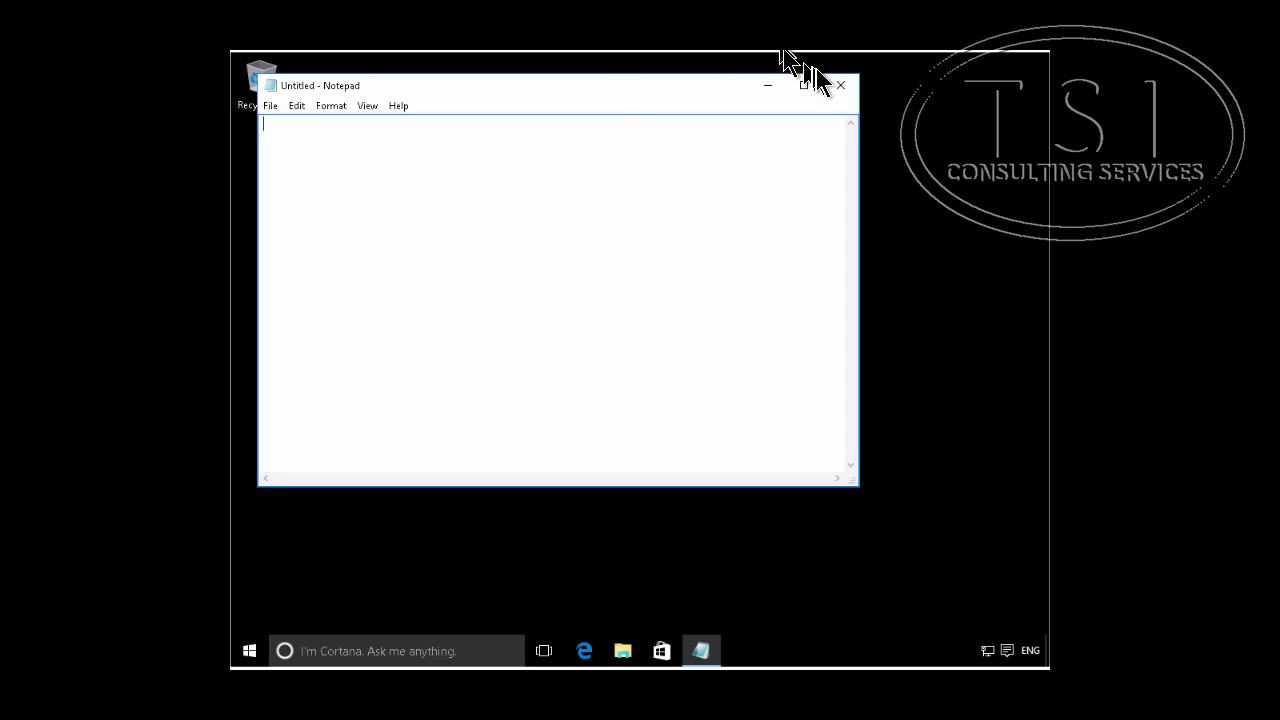
click(840, 86)
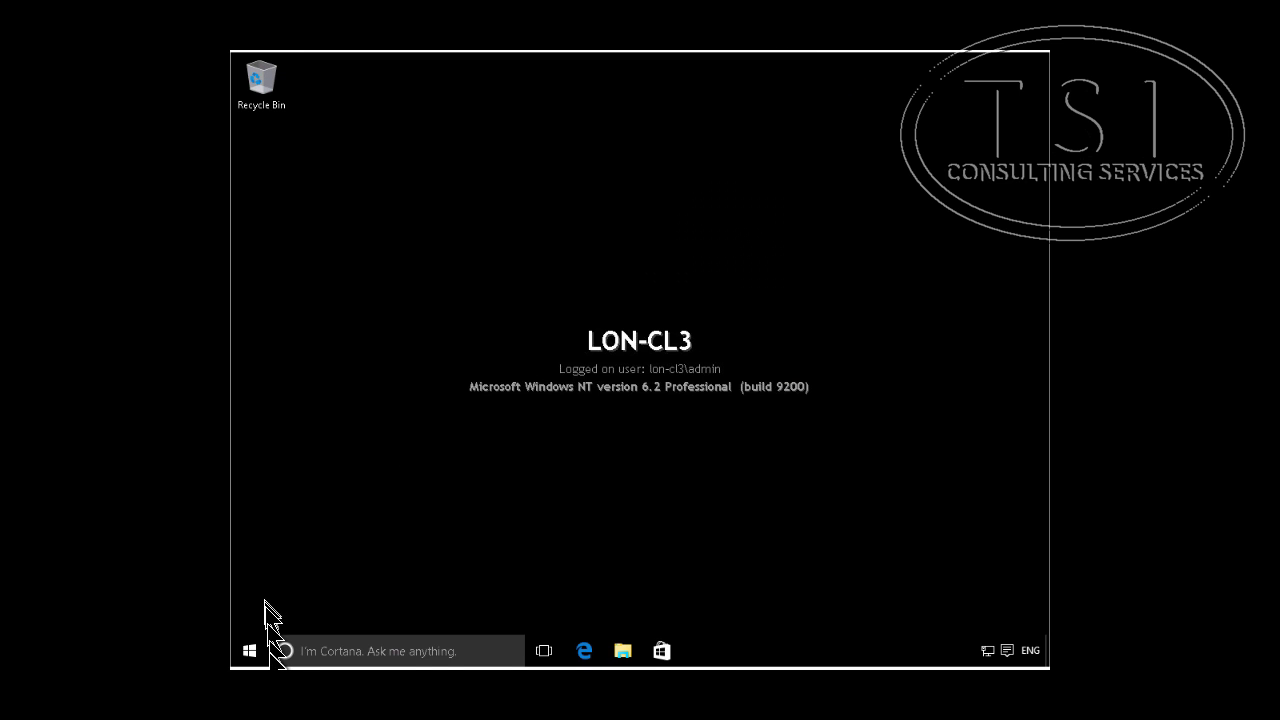
Step: Run Notepad as administrator from Start search and approve the UAC prompt
click(248, 650)
text(notepad)
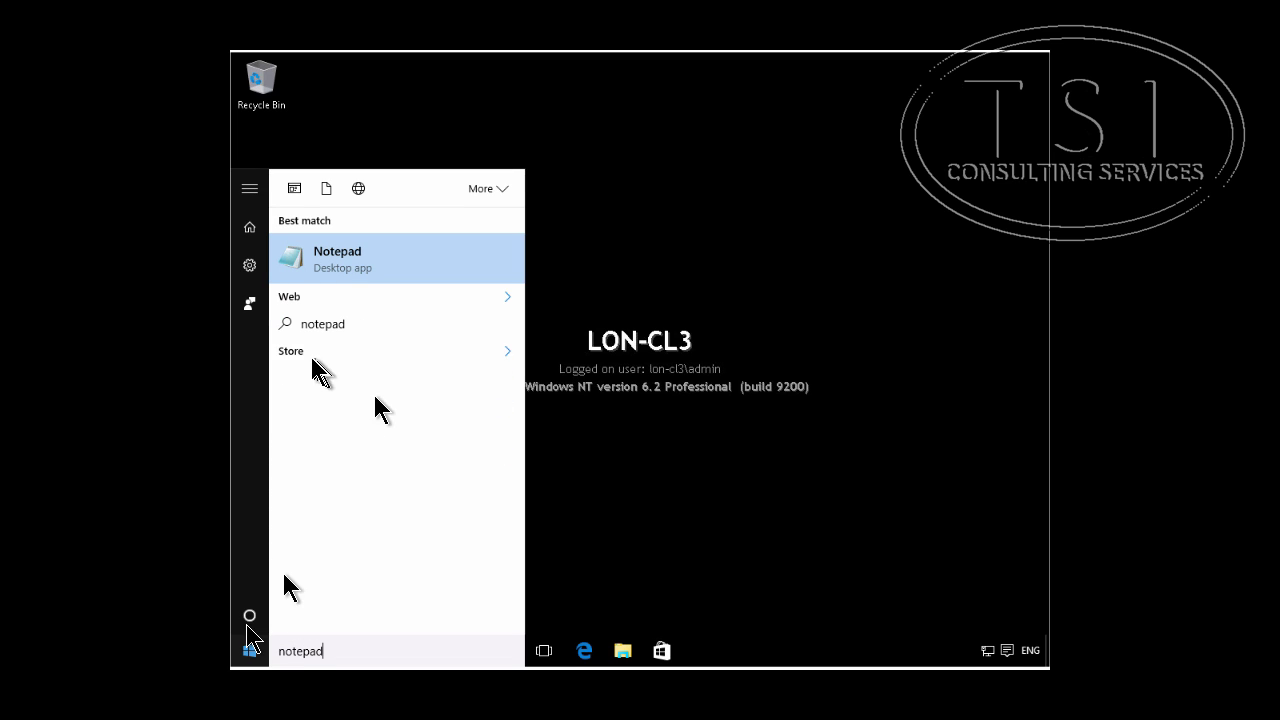
click(350, 275)
right_click(346, 272)
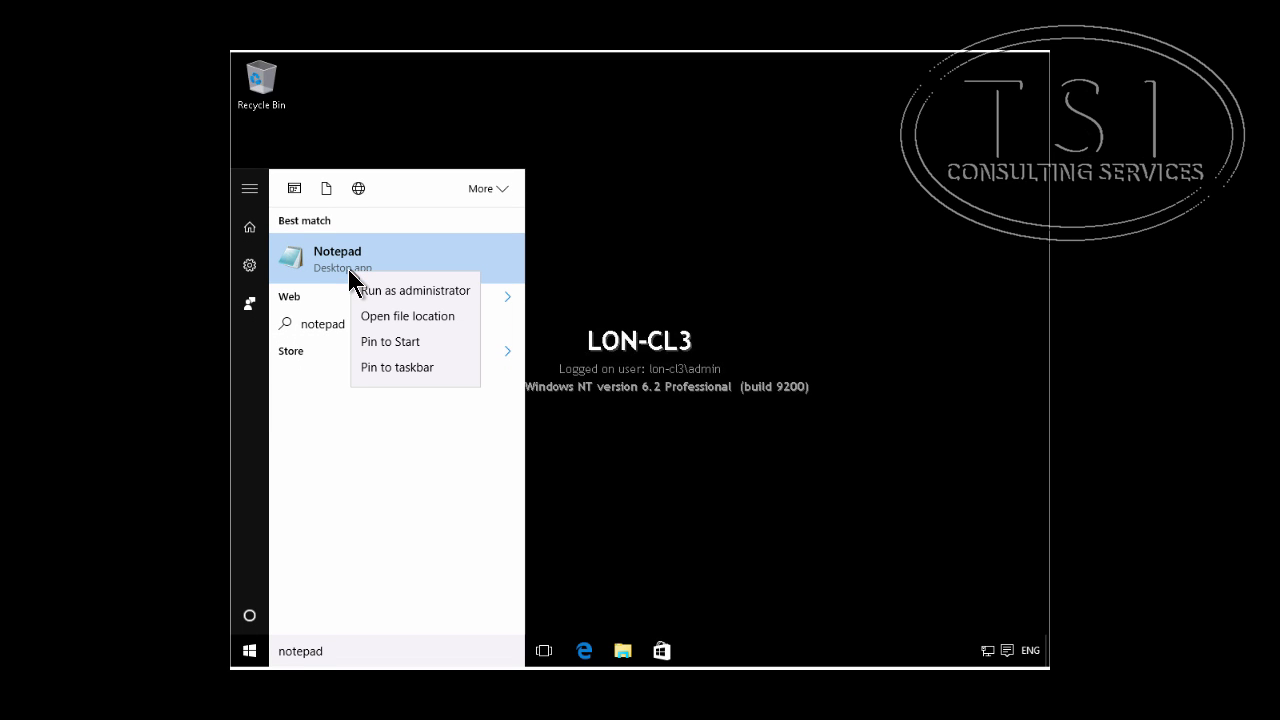
click(381, 293)
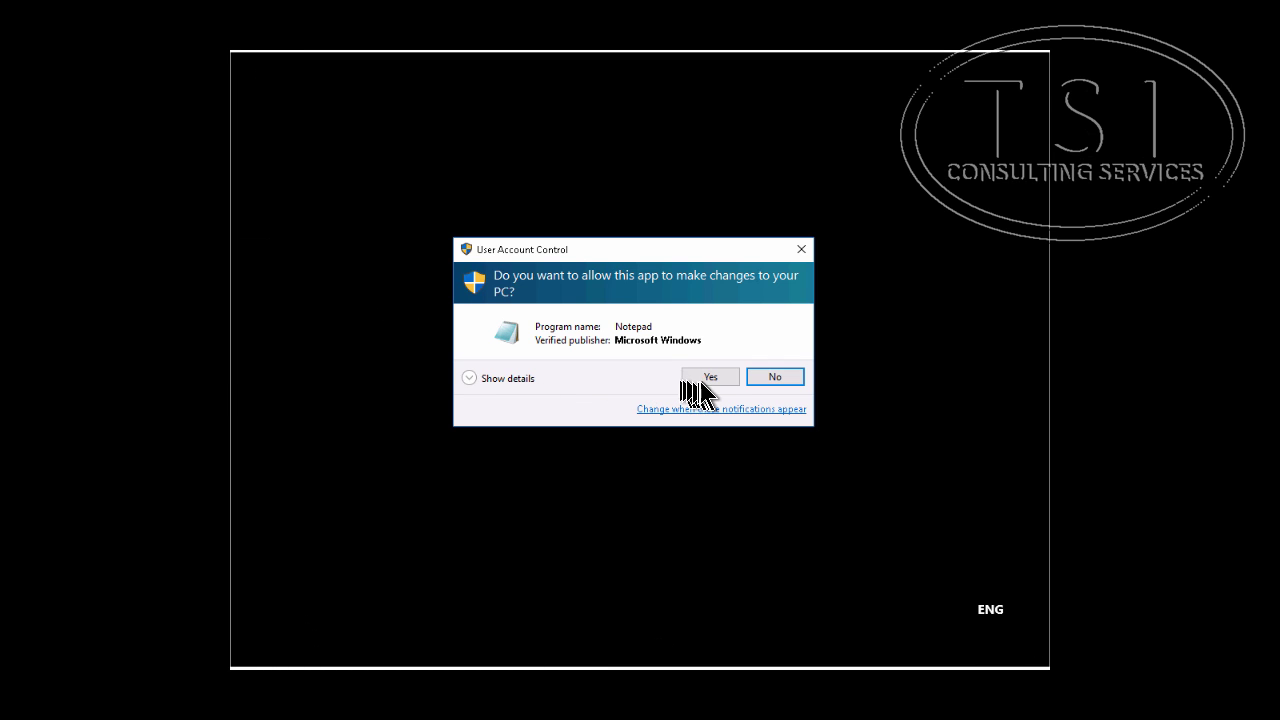
click(708, 377)
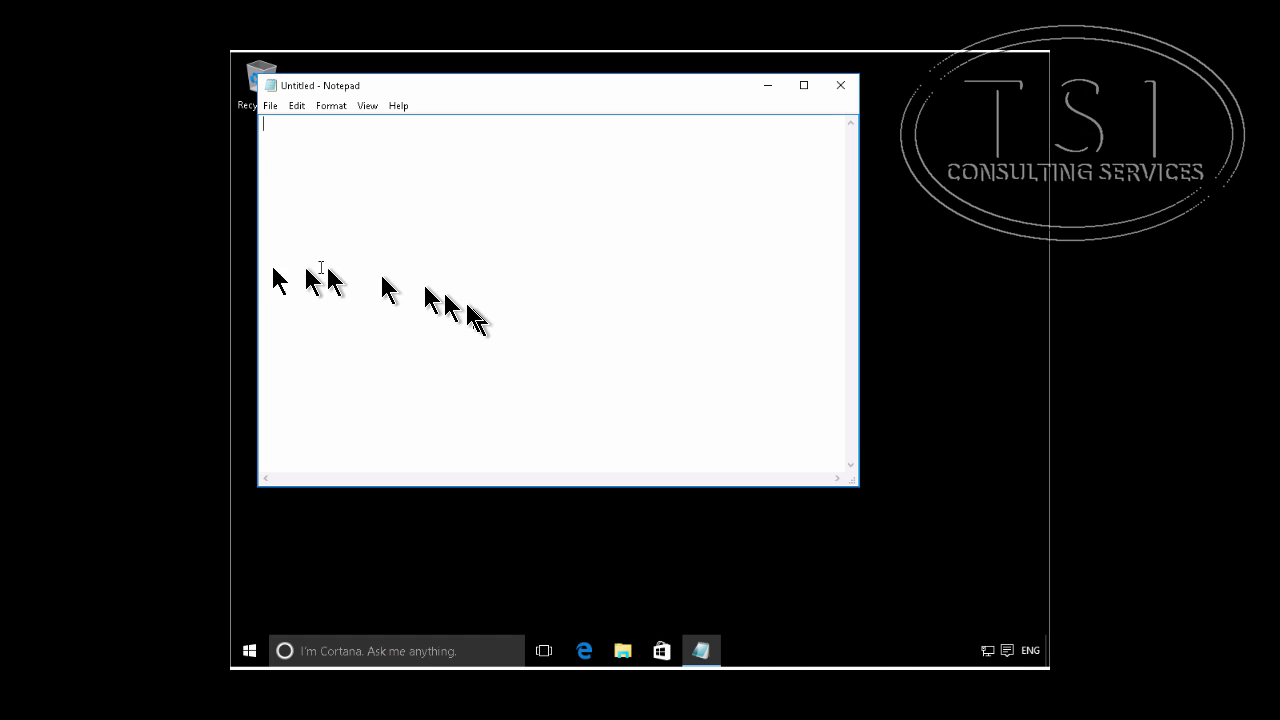
Step: Open C:\Windows\System32\Drivers\etc\hosts and append 172.16.0.13 entries for adfs.adatum.com and lon-svr1.adatum.com
click(270, 106)
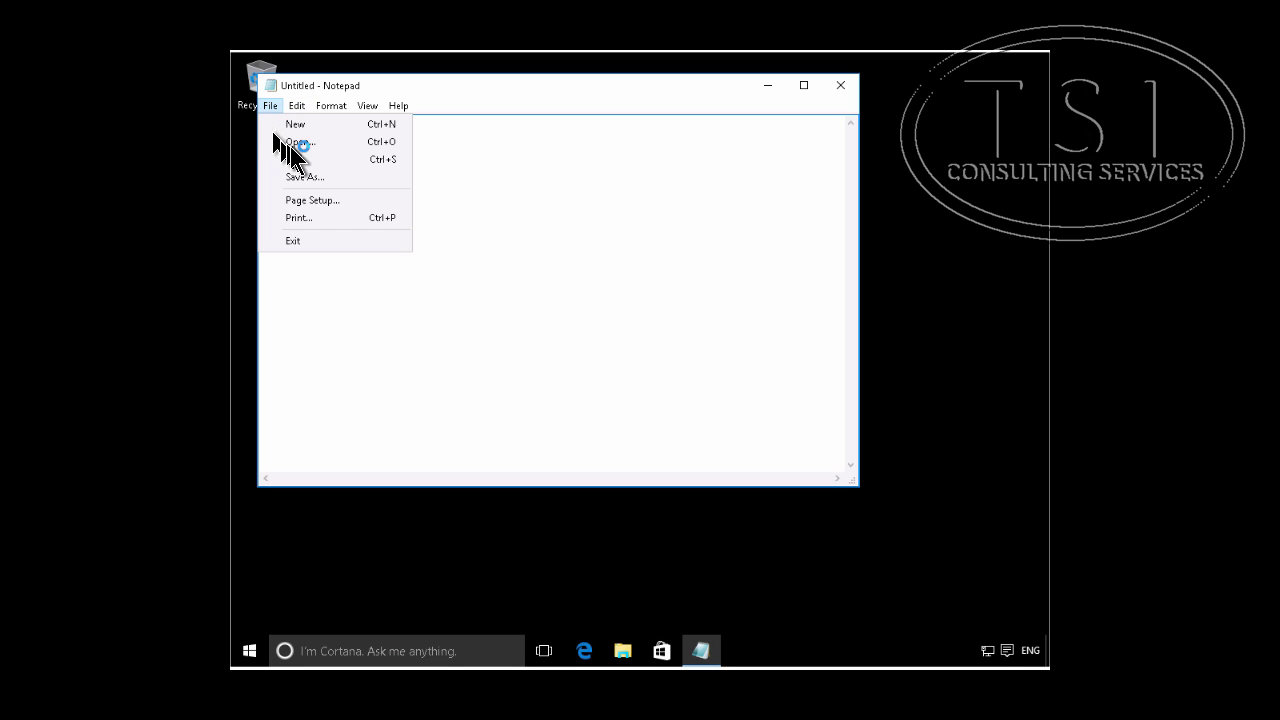
click(292, 142)
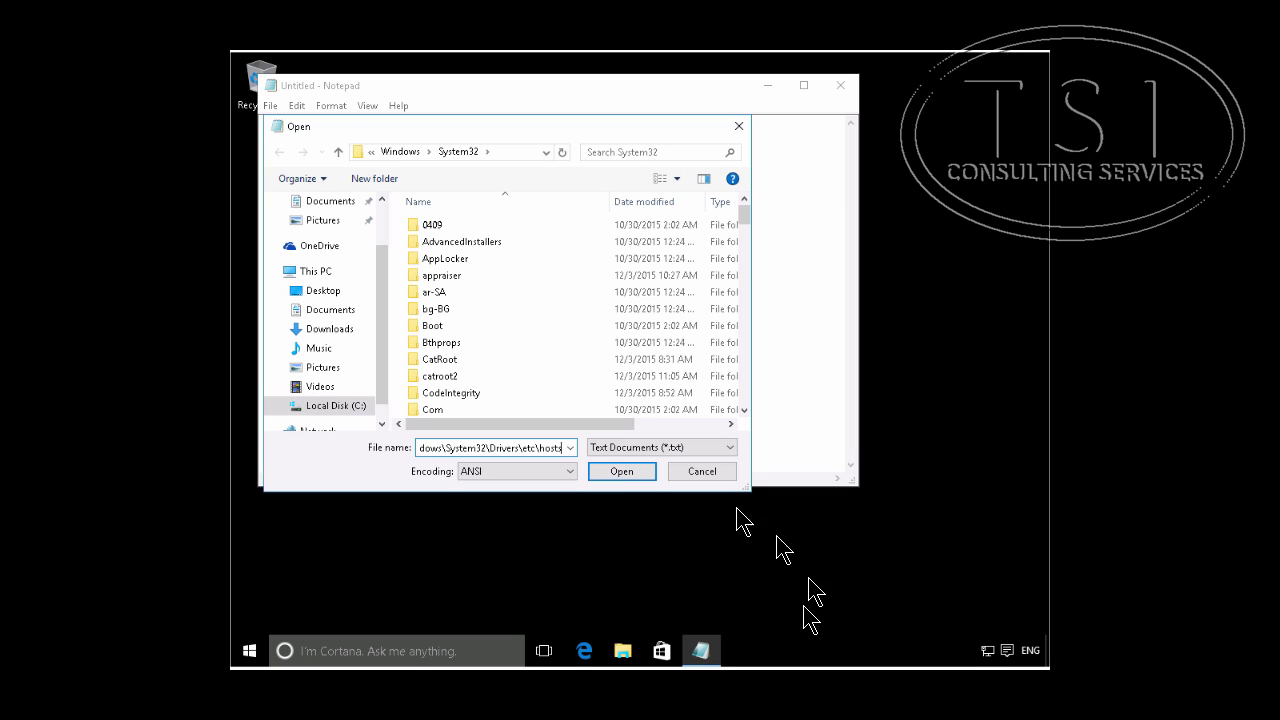
click(614, 474)
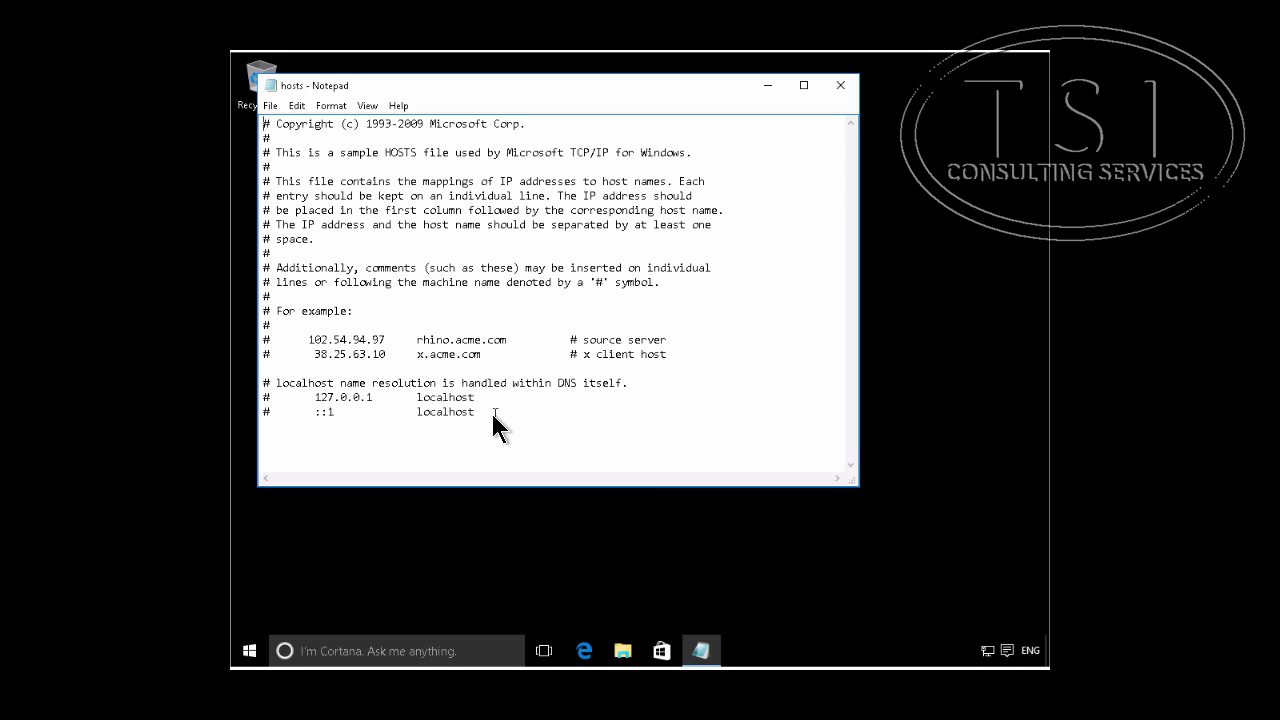
click(489, 413)
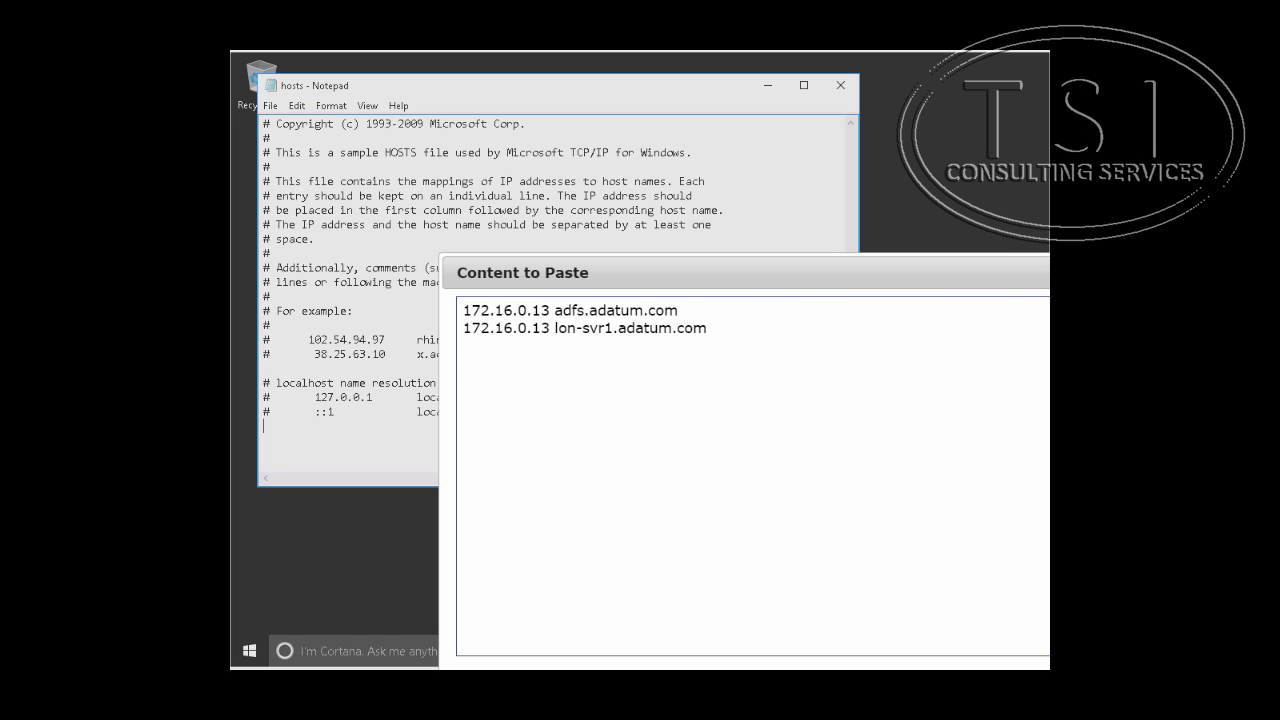
key(Return)
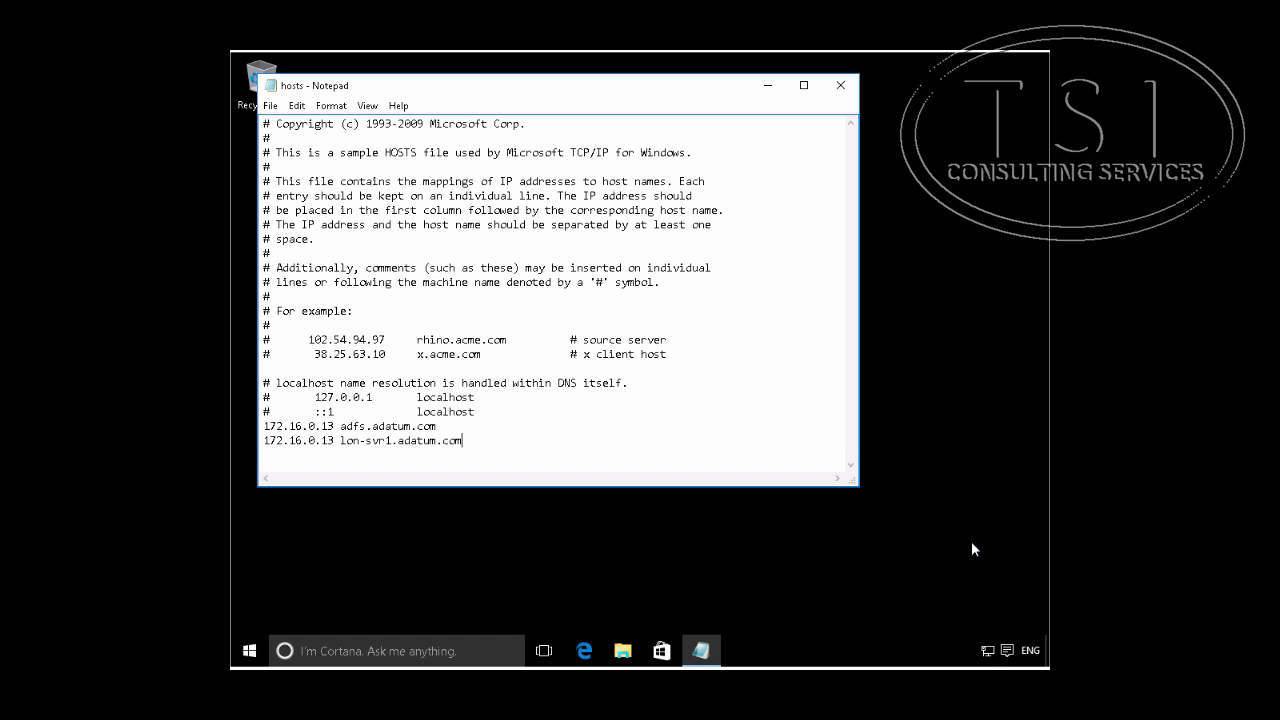
Step: Save the hosts file and close Notepad
click(270, 108)
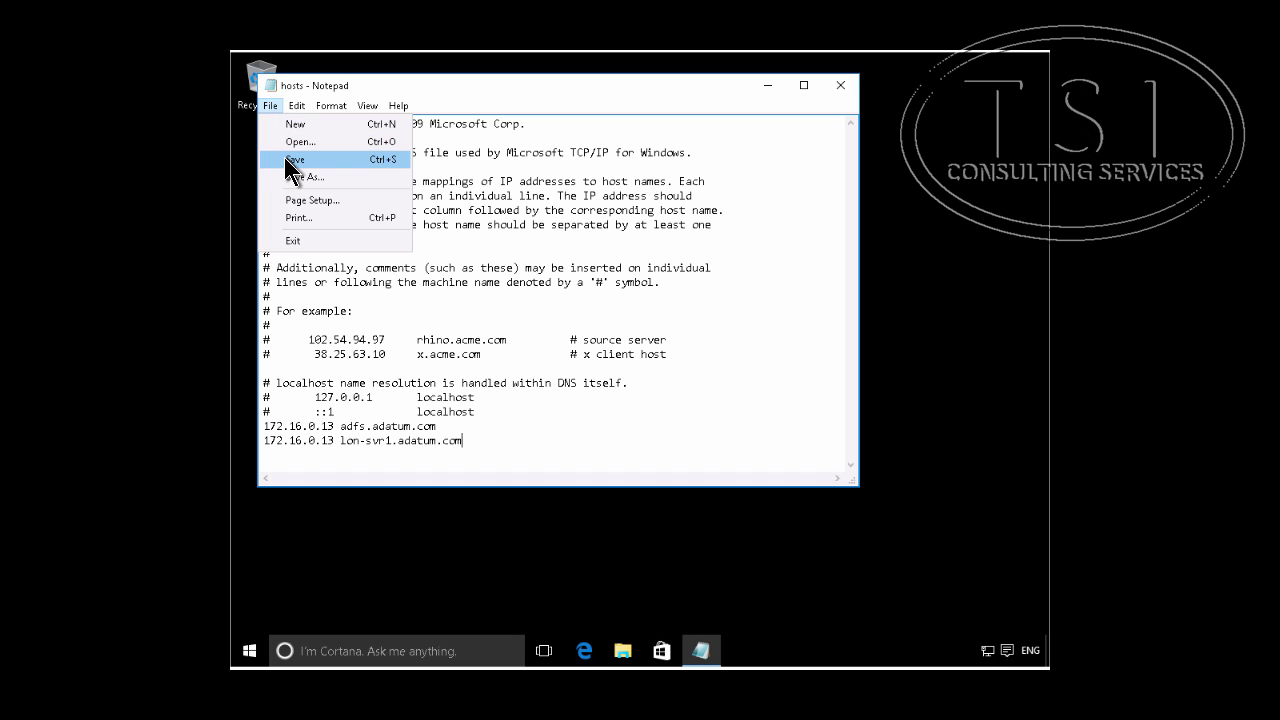
click(284, 159)
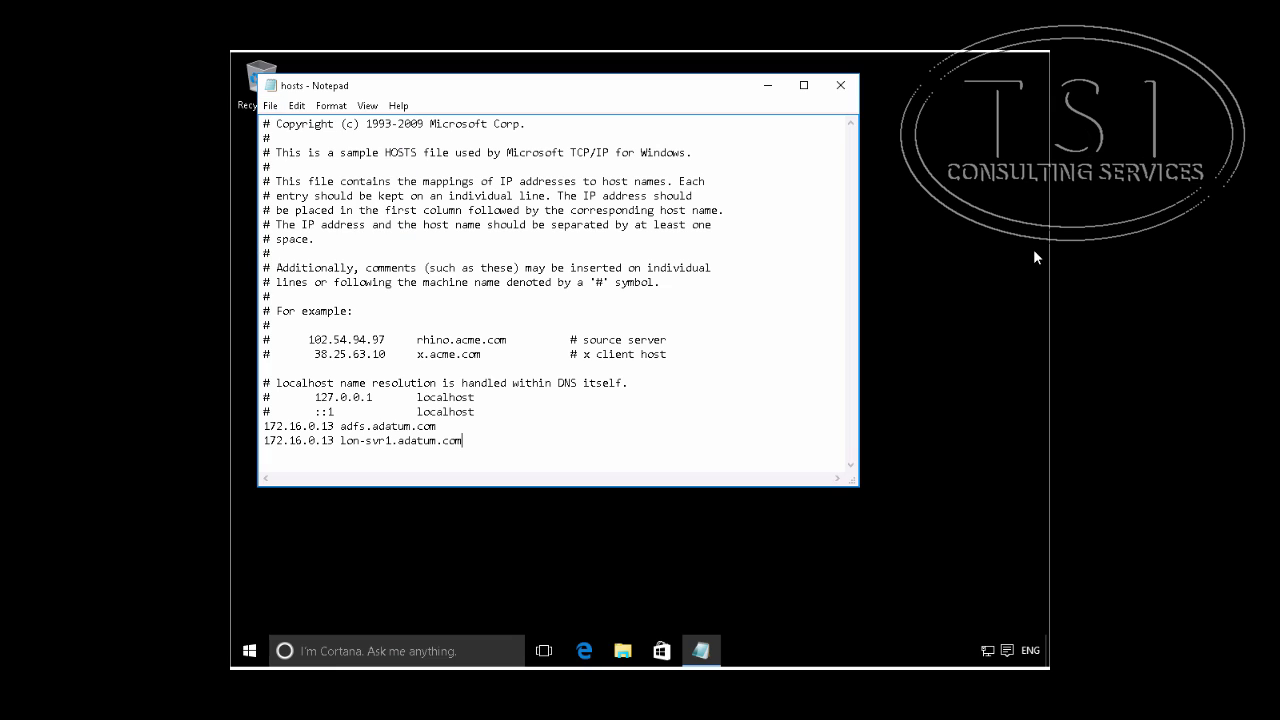
click(841, 85)
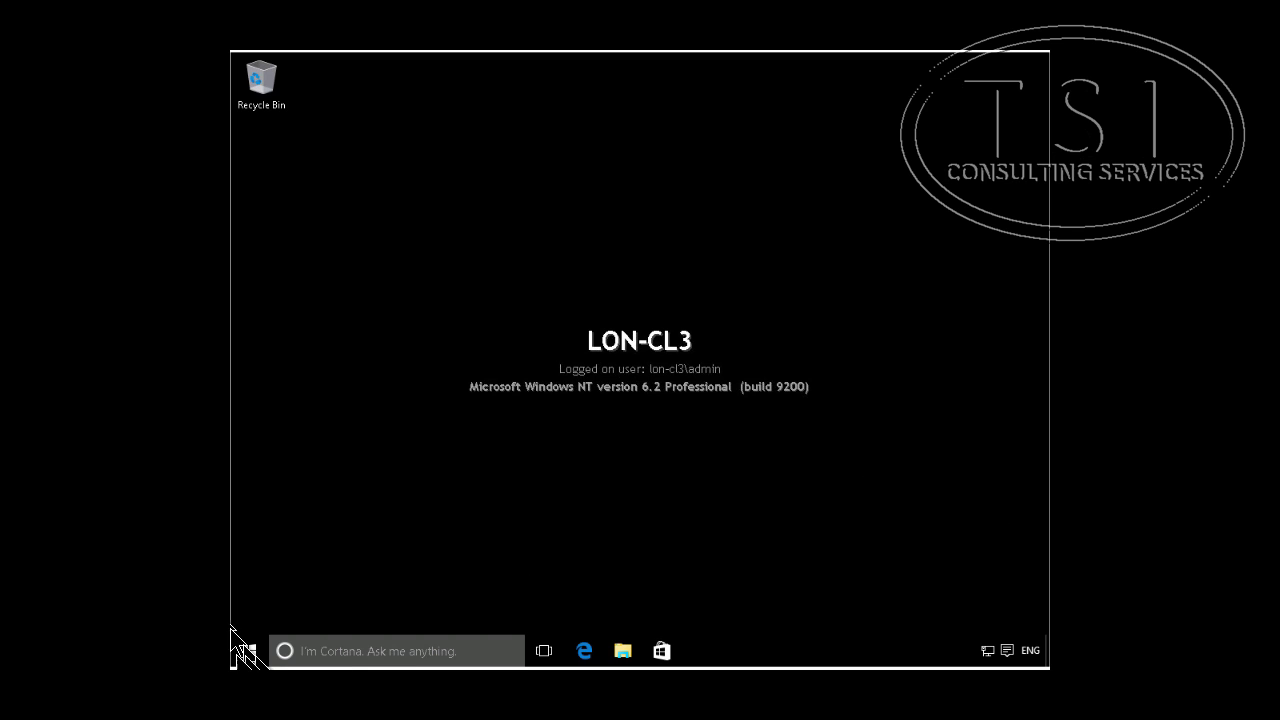
Step: Launch Internet Explorer from Start search
click(248, 651)
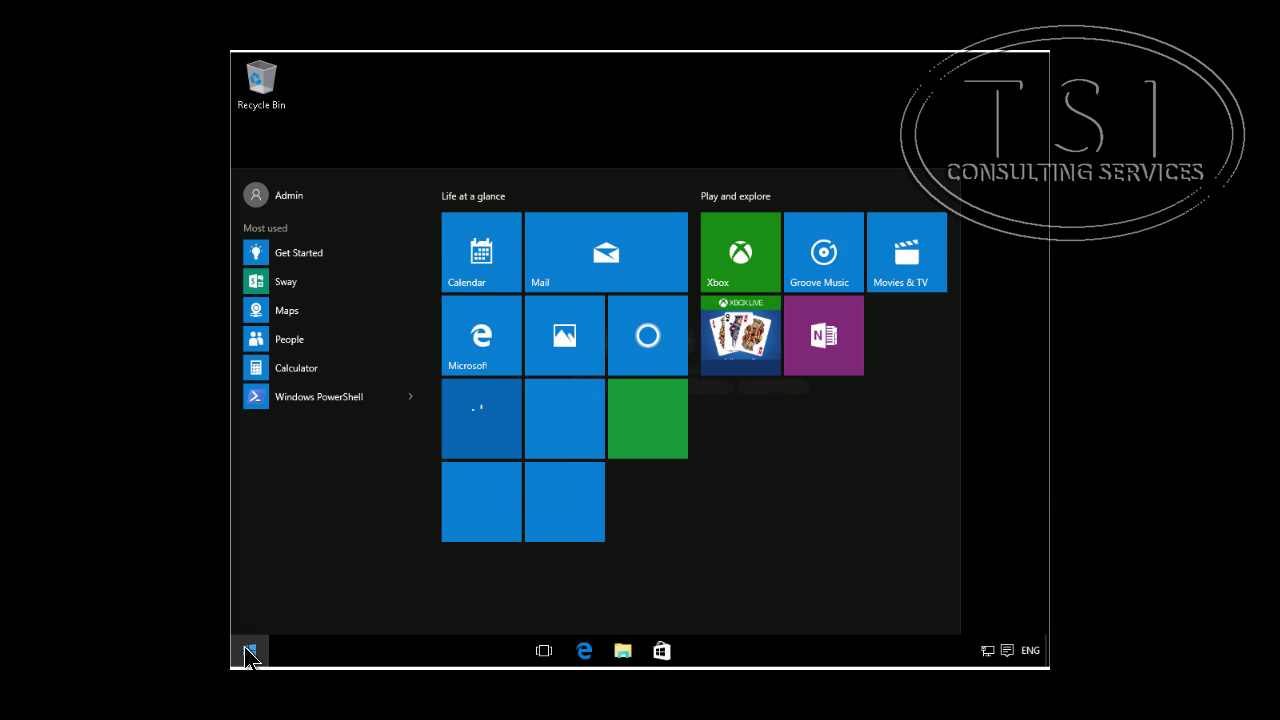
text(inj=)
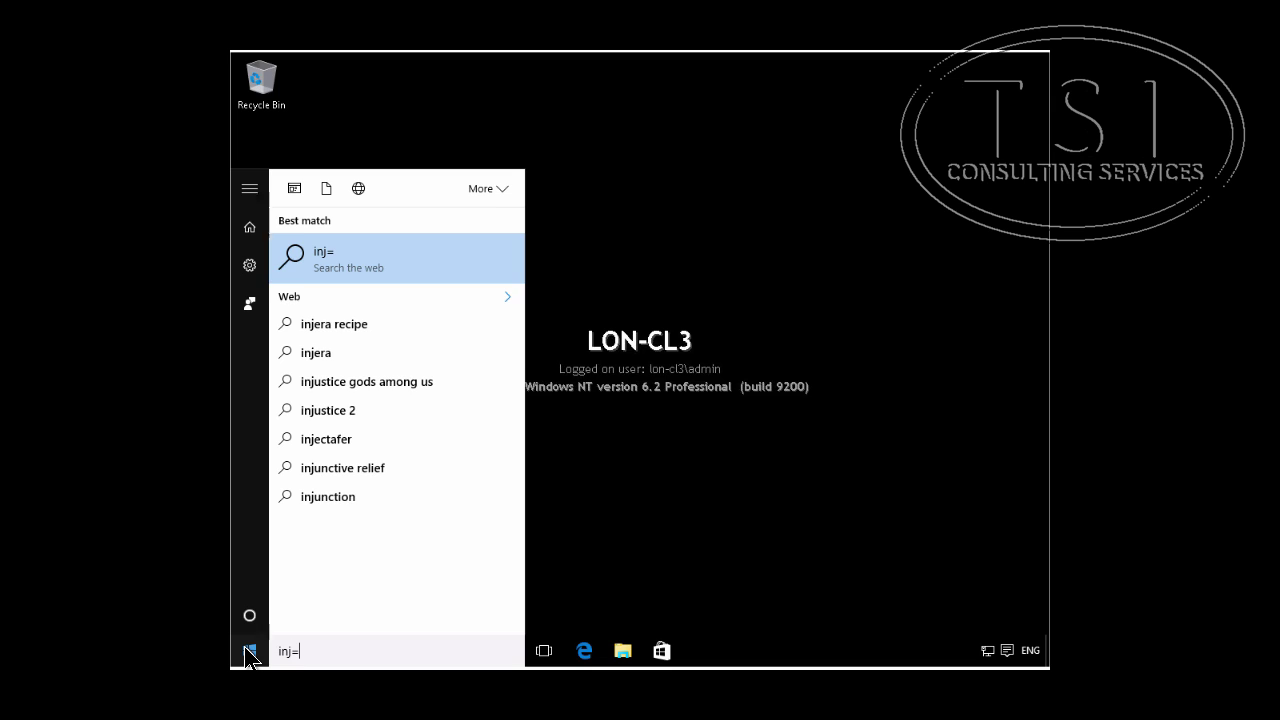
key(BackSpace)
key(BackSpace)
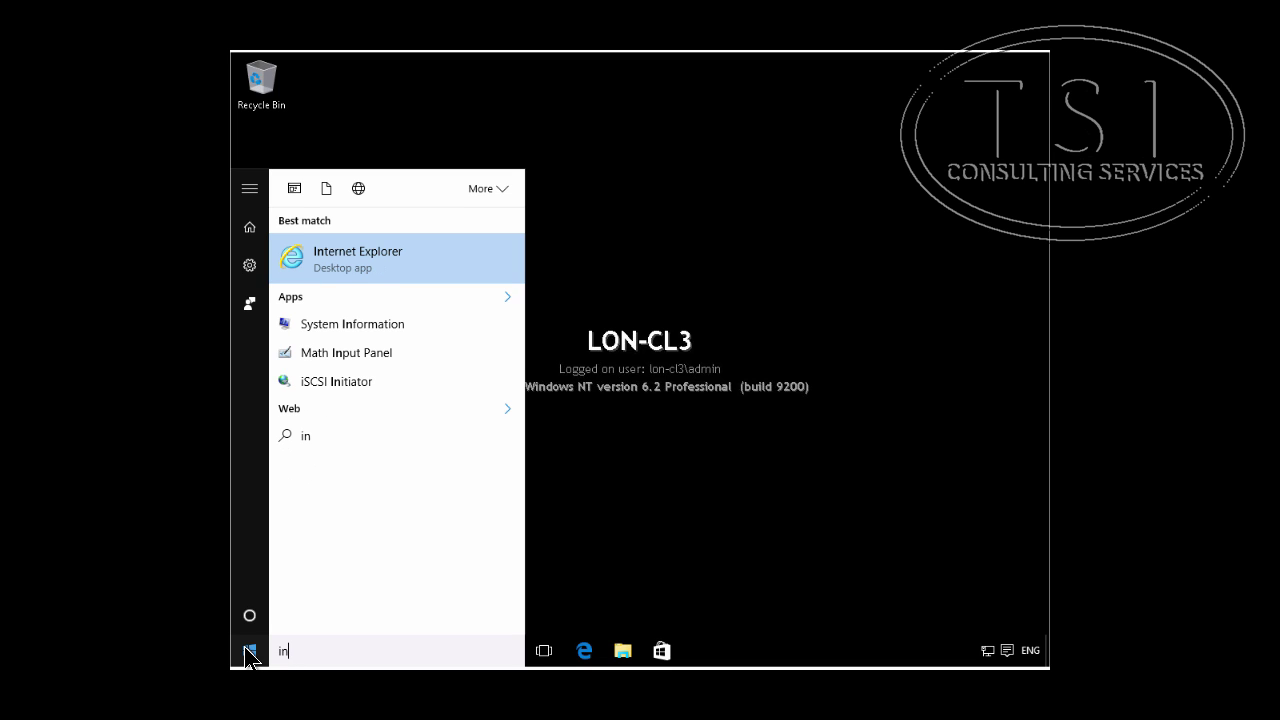
click(352, 276)
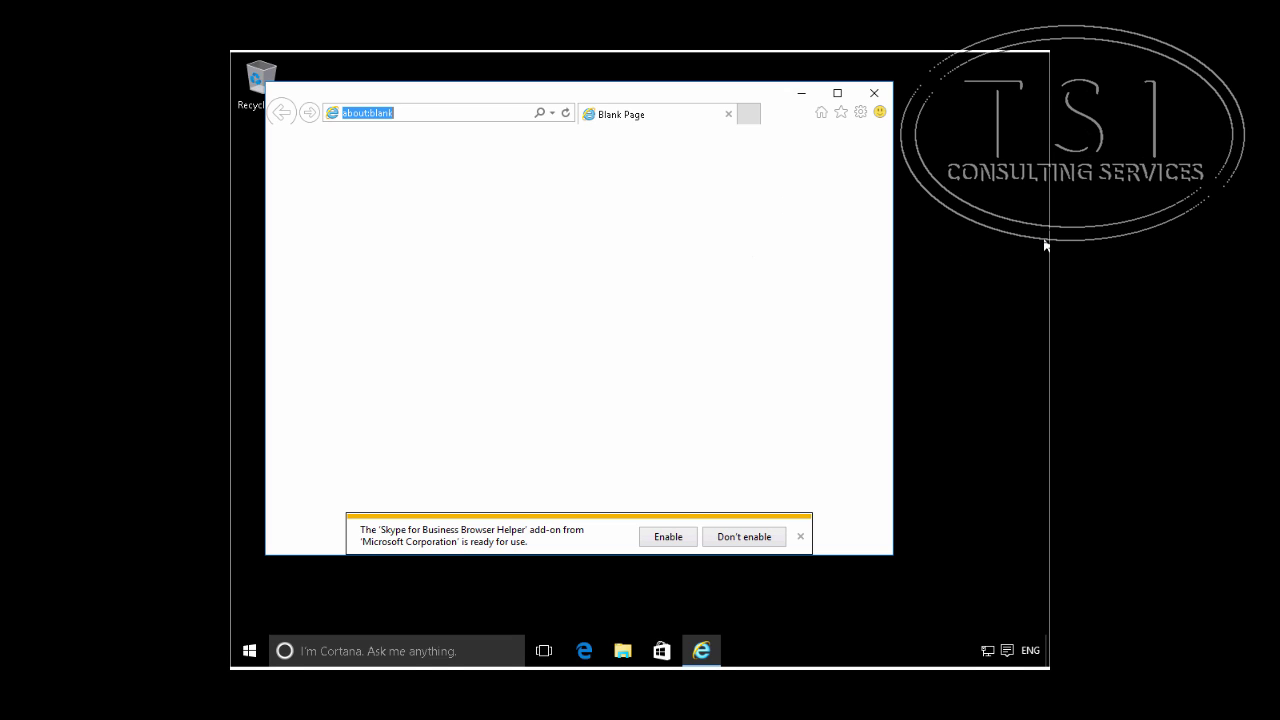
key(ctrl+v)
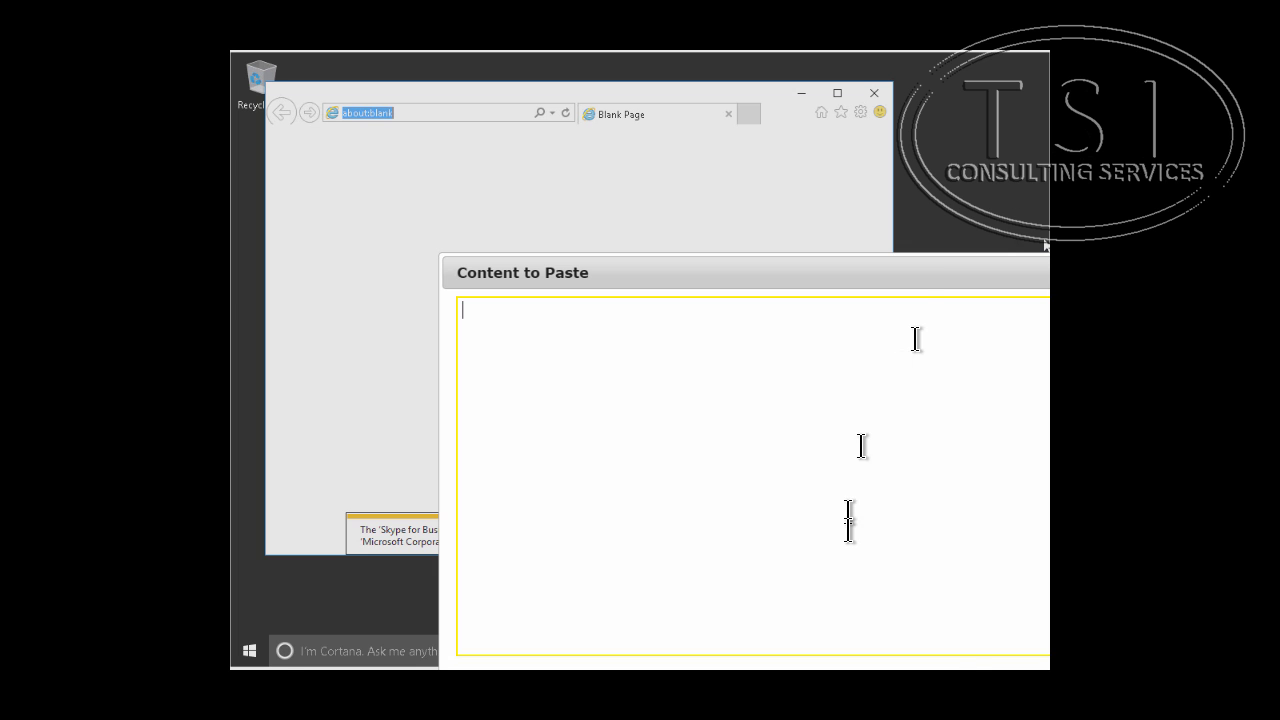
right_click(767, 412)
click(836, 522)
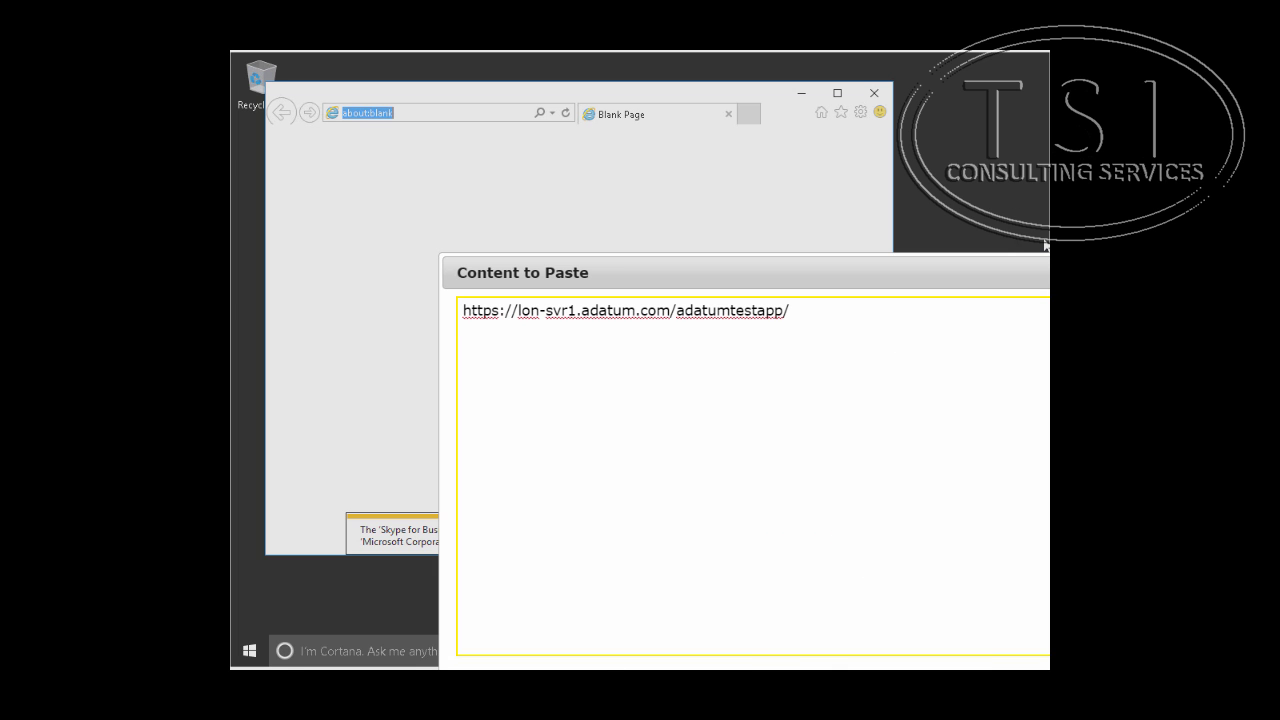
click(1045, 245)
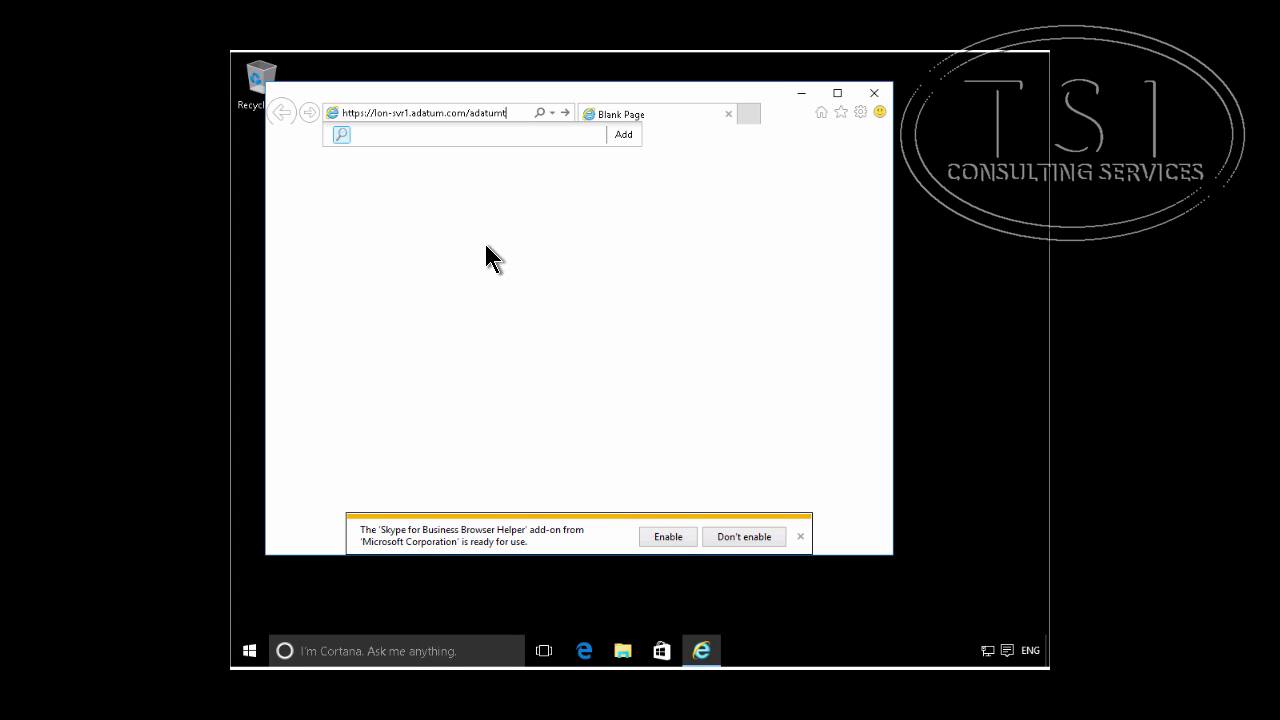
click(564, 116)
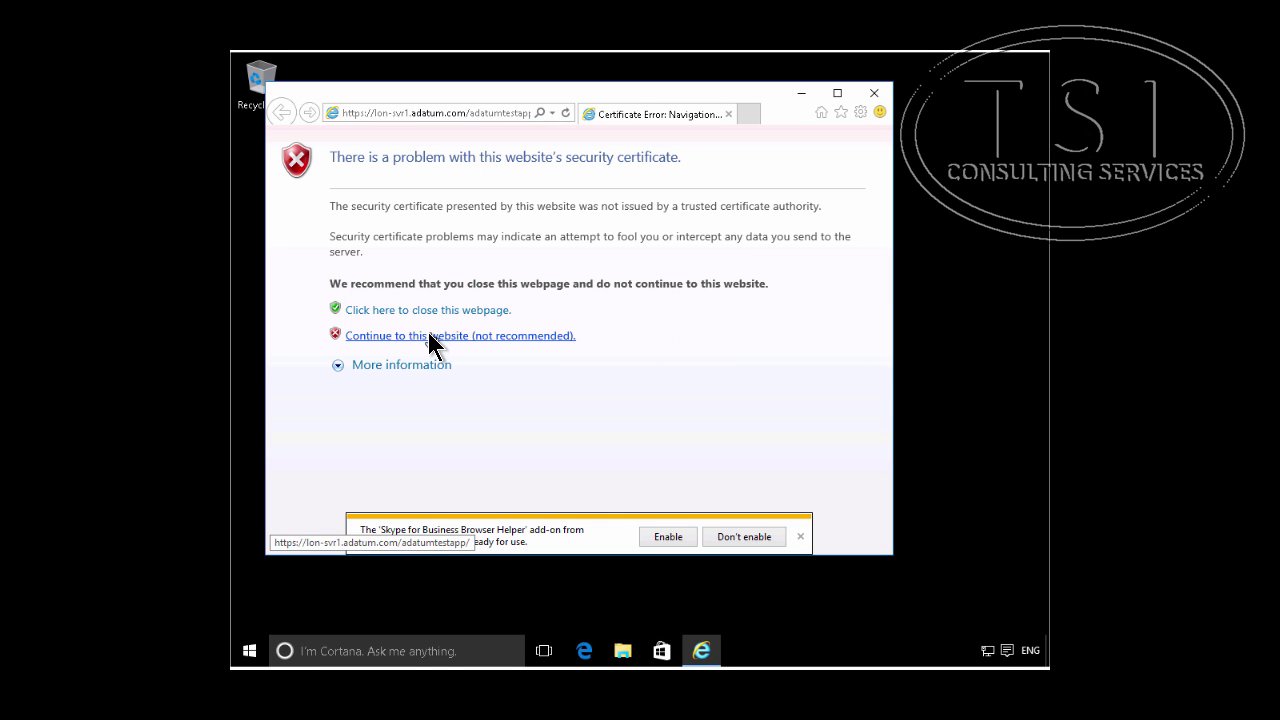
Step: Proceed past the certificate warning to the site and dismiss the Skype add-on notification
click(430, 338)
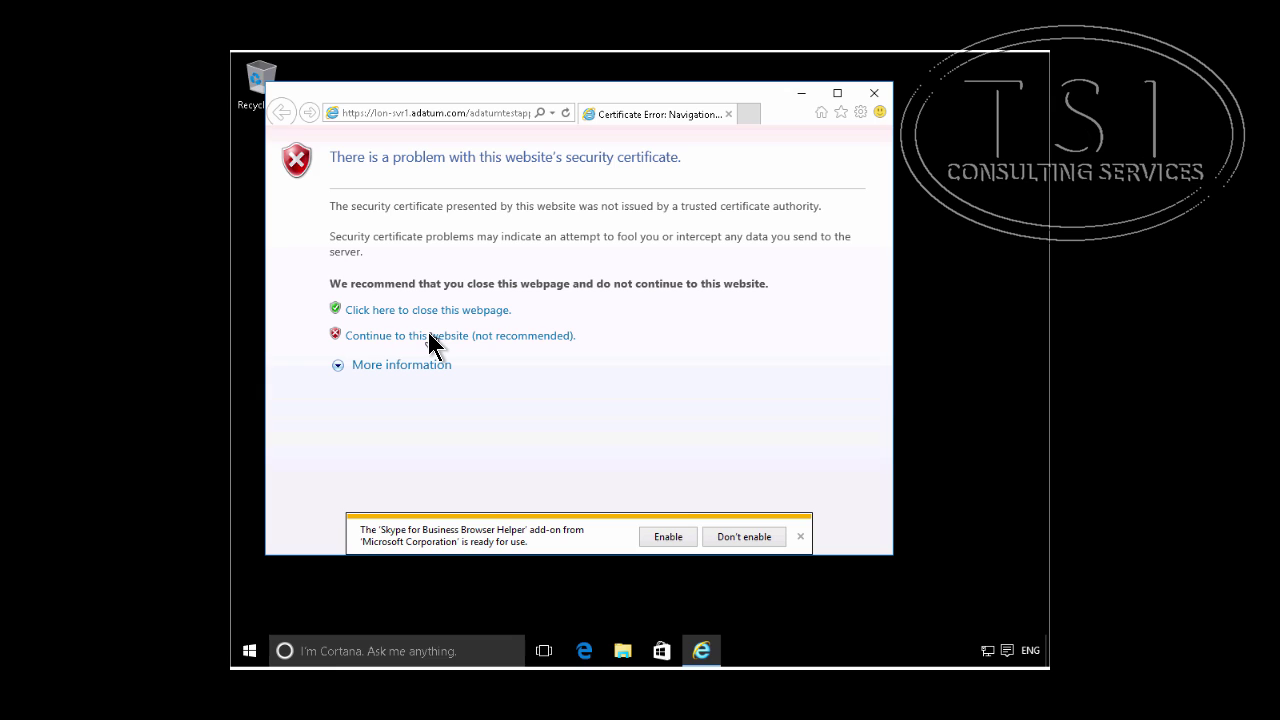
click(432, 338)
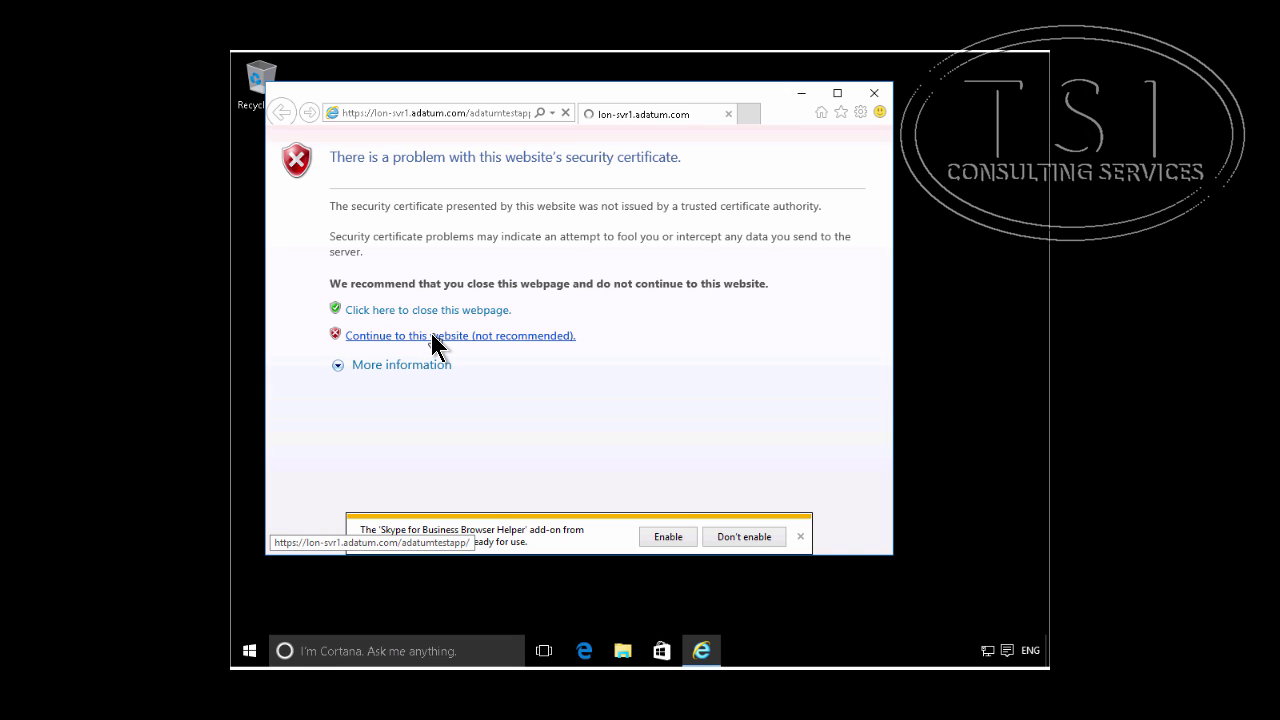
click(801, 537)
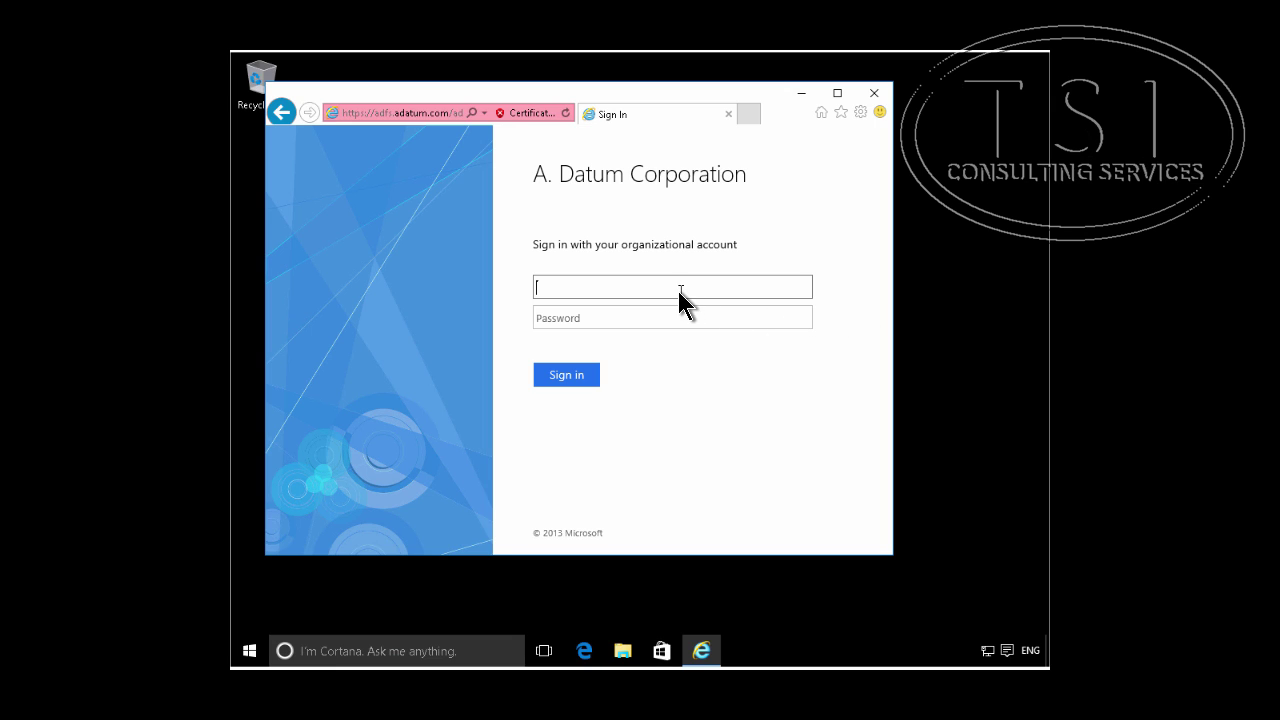
Step: Sign in to the A. Datum Corporation page with the user's Adatum domain username and password
text(adatum\beth)
key(Tab)
text(Pa55w.rd)
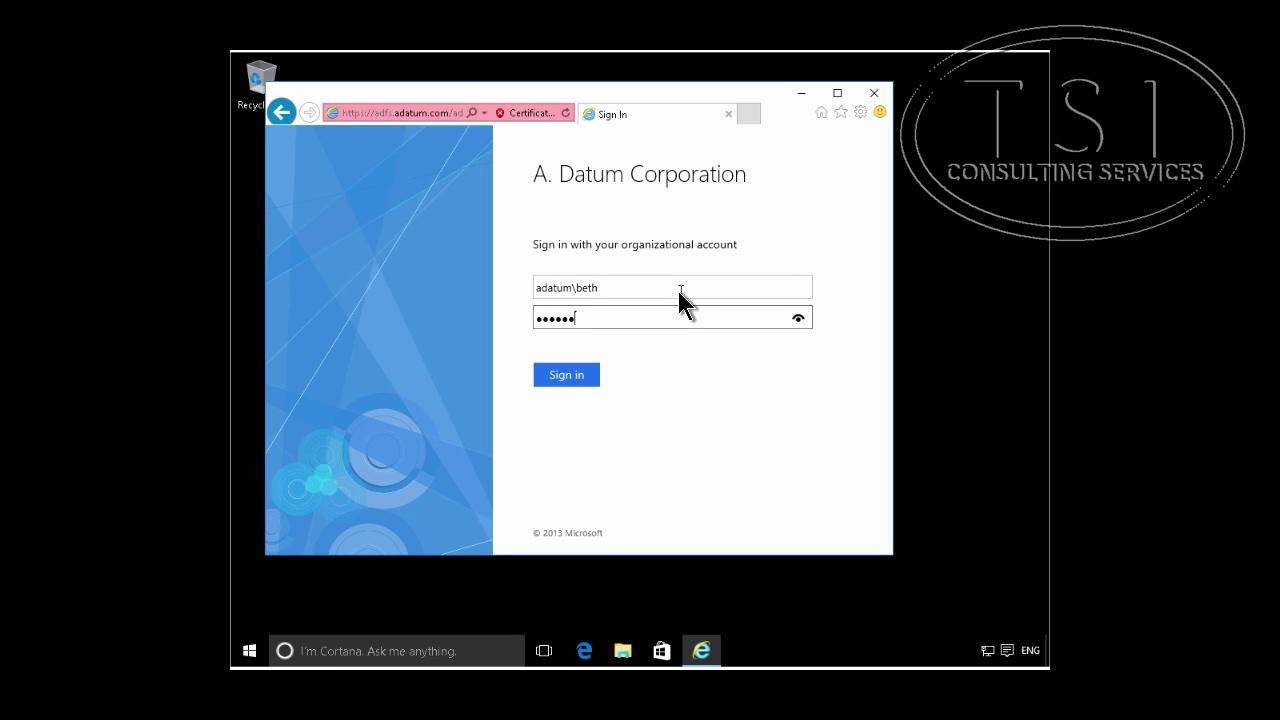
click(565, 378)
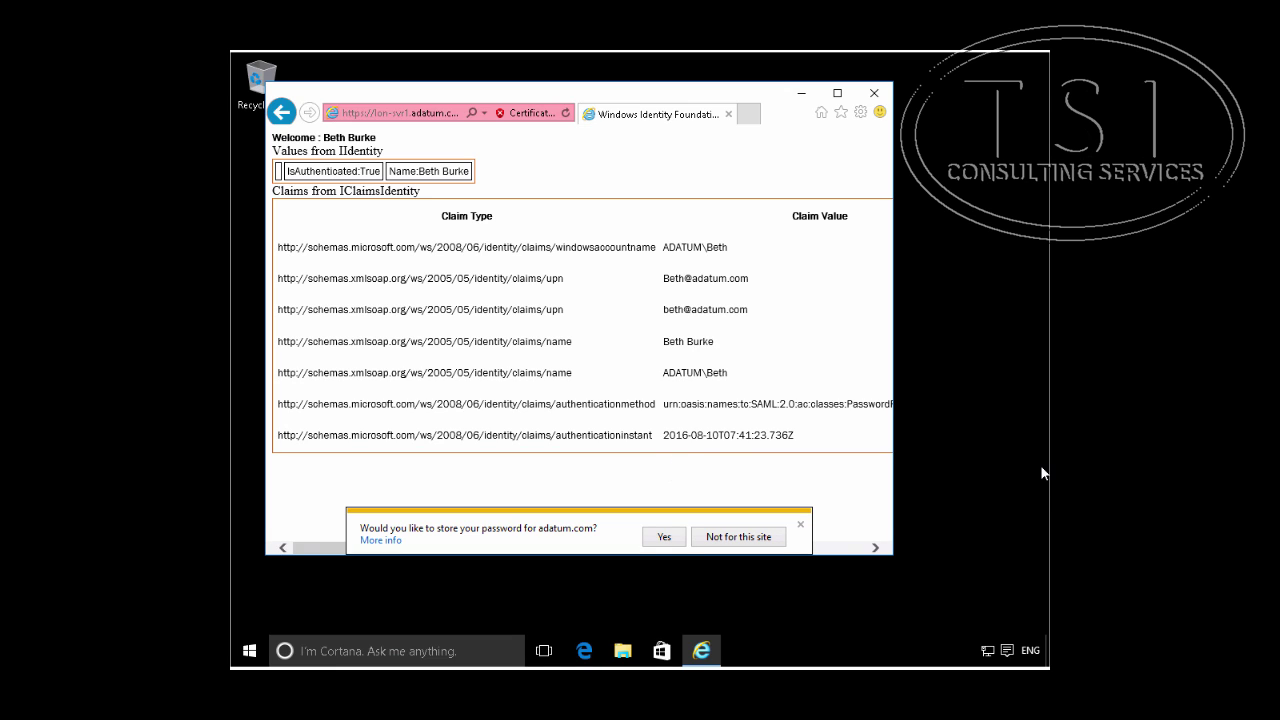
Step: Decline the offer to save the password, leaving the authenticated claims table visible
click(801, 525)
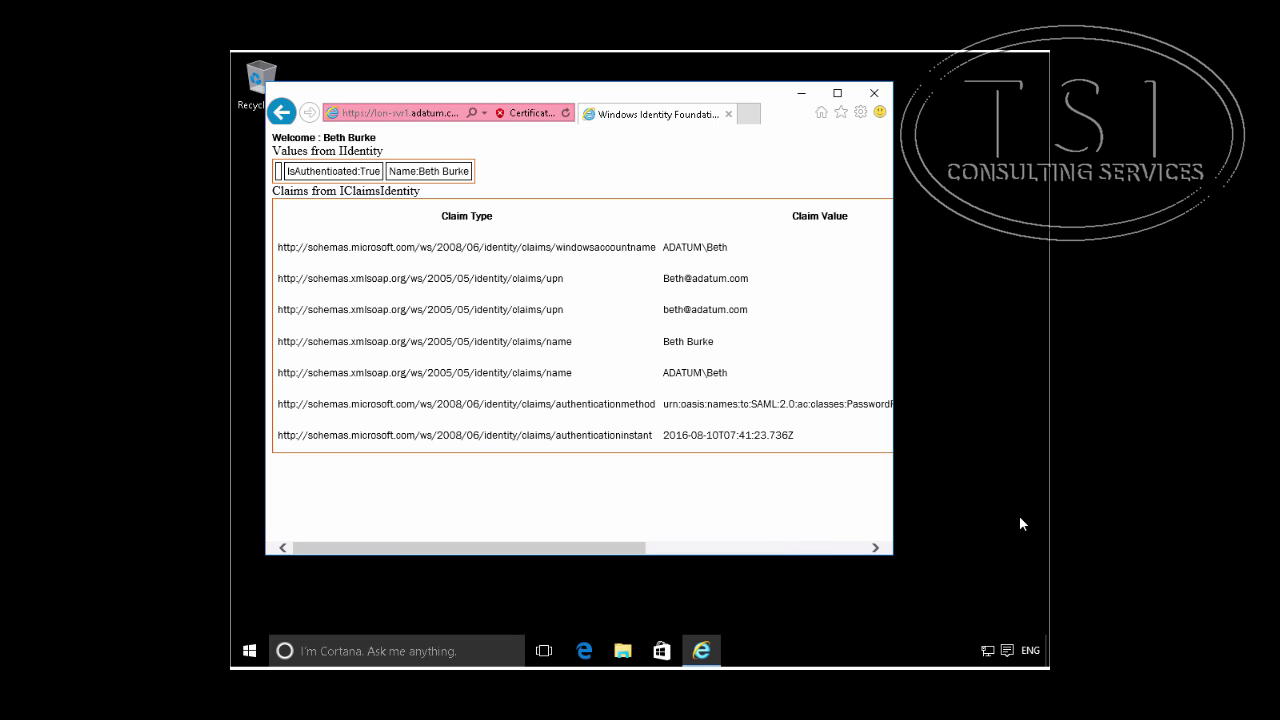